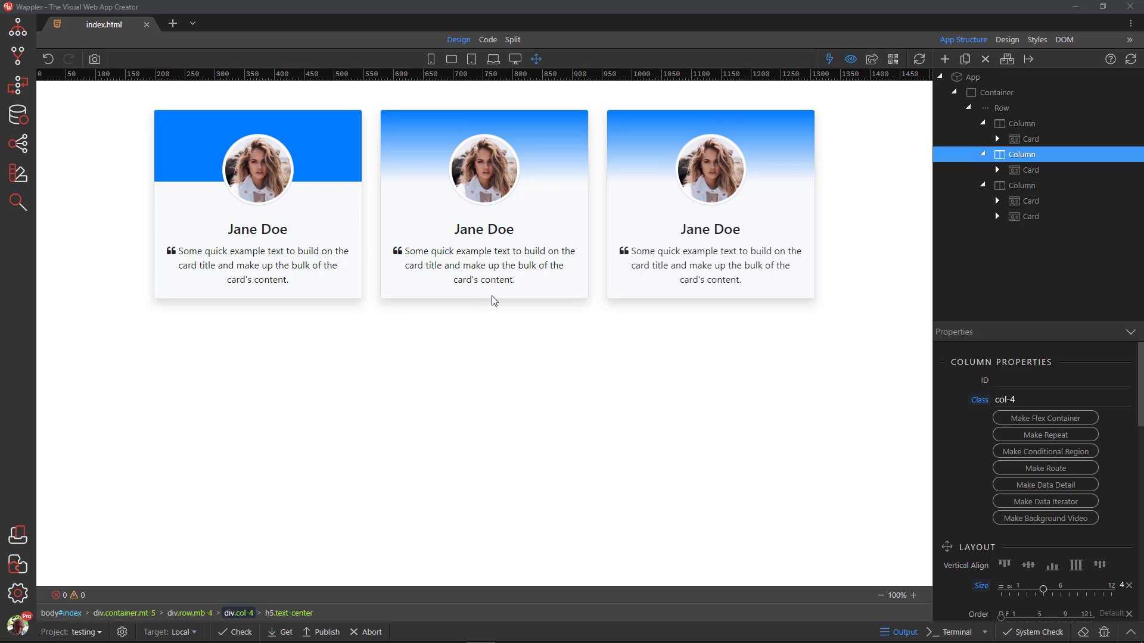
# Examine the page's container, row and column structure and the styling options in the Theme Manager
pyautogui.moveTo(638, 294)
pyautogui.moveTo(750, 296)
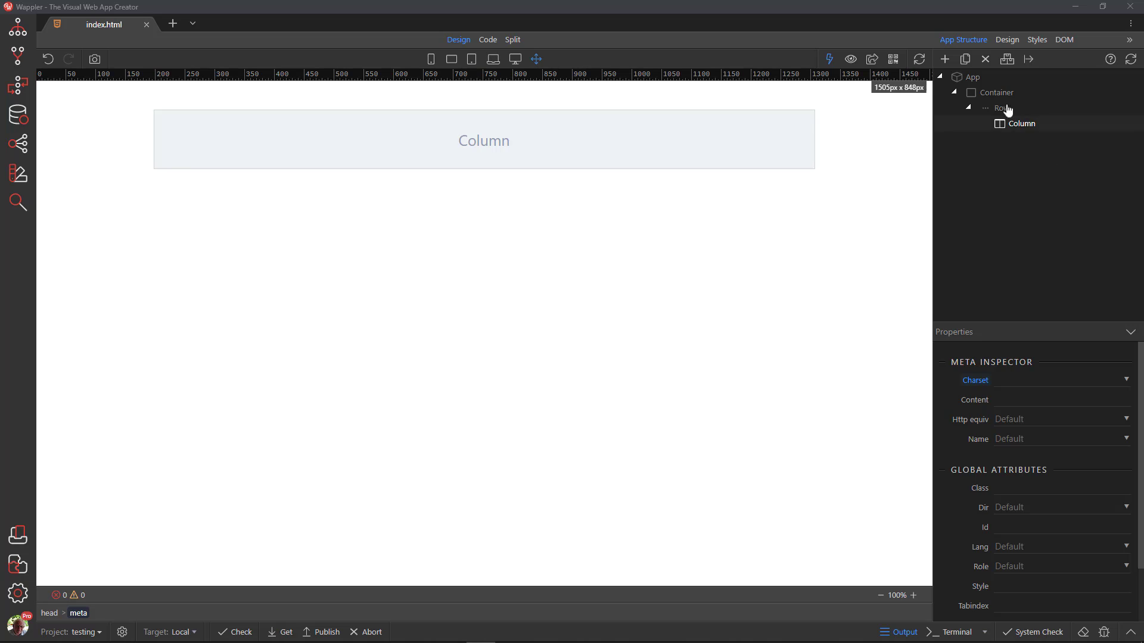
pyautogui.click(996, 93)
pyautogui.click(1003, 110)
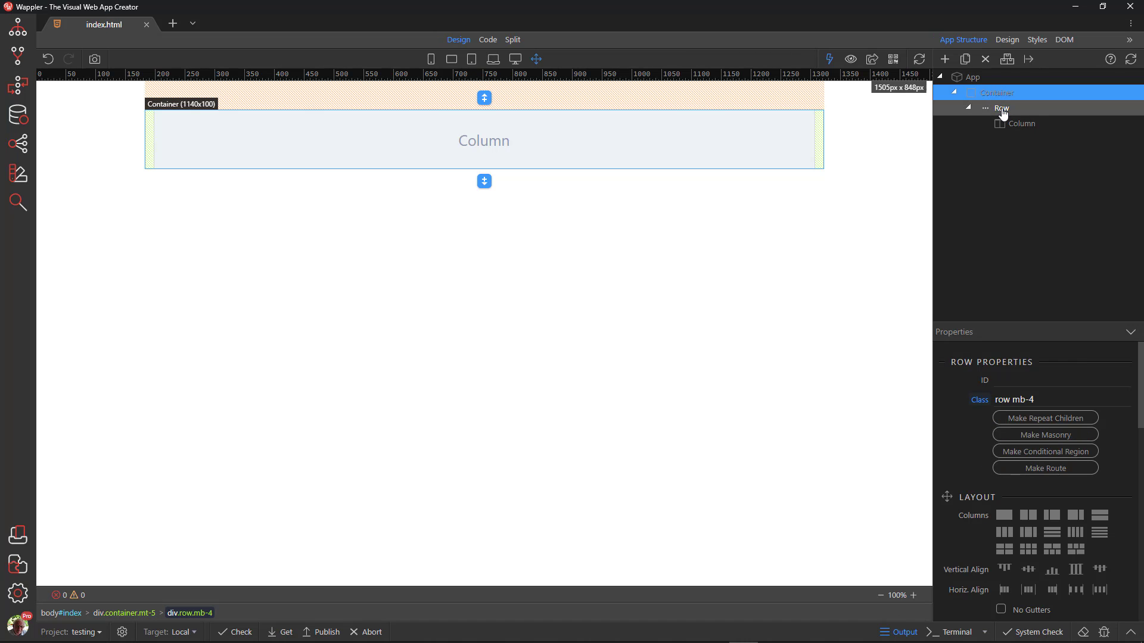
pyautogui.click(1001, 125)
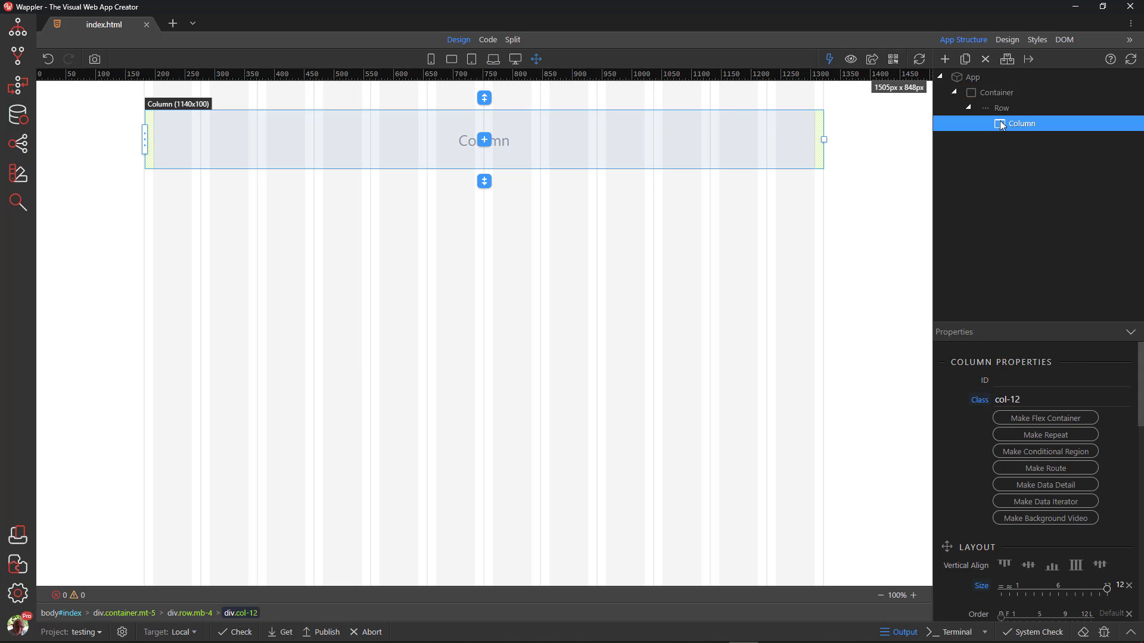
pyautogui.click(17, 174)
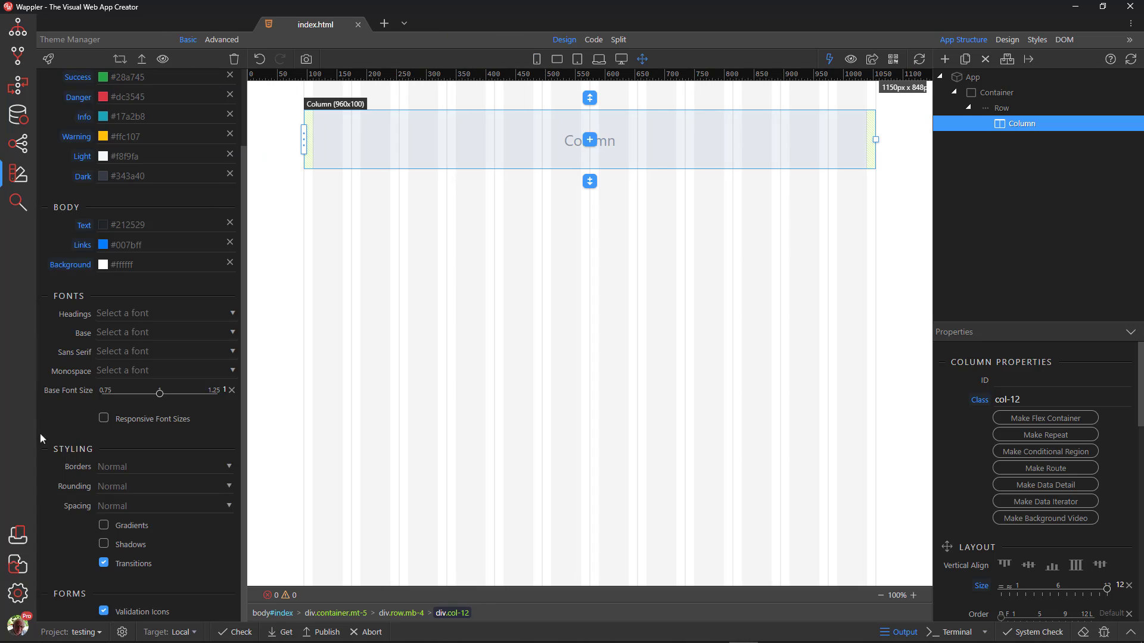
pyautogui.click(52, 532)
pyautogui.click(24, 178)
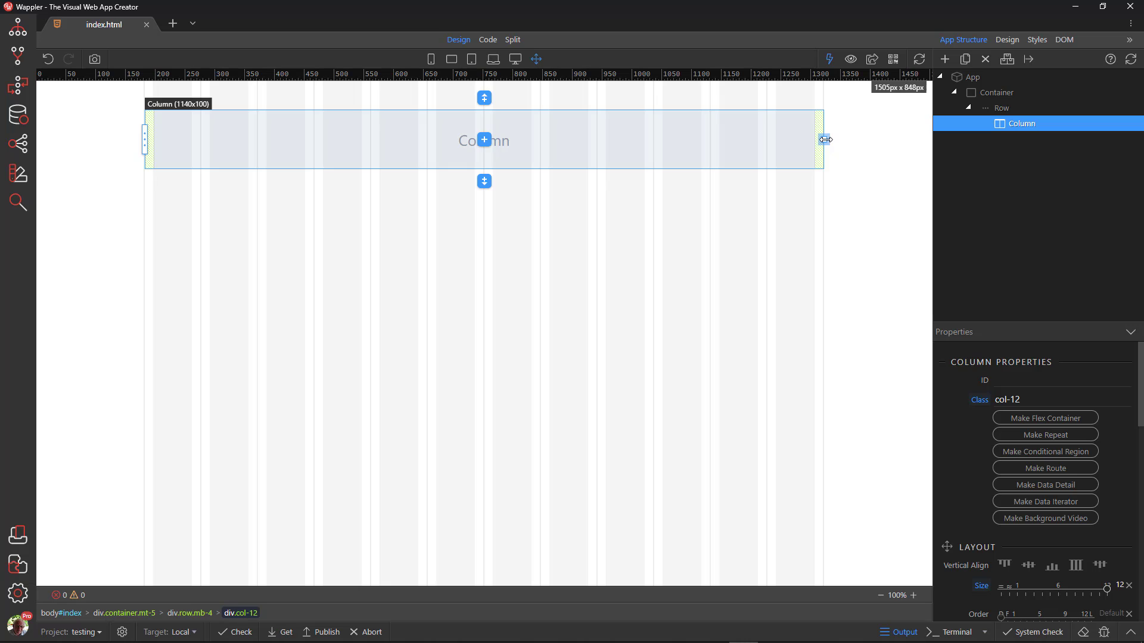
# Narrow the column to a size of 4 grid columns and insert a Card in it
pyautogui.moveTo(825, 139); pyautogui.dragTo(372, 119)
pyautogui.click(257, 140)
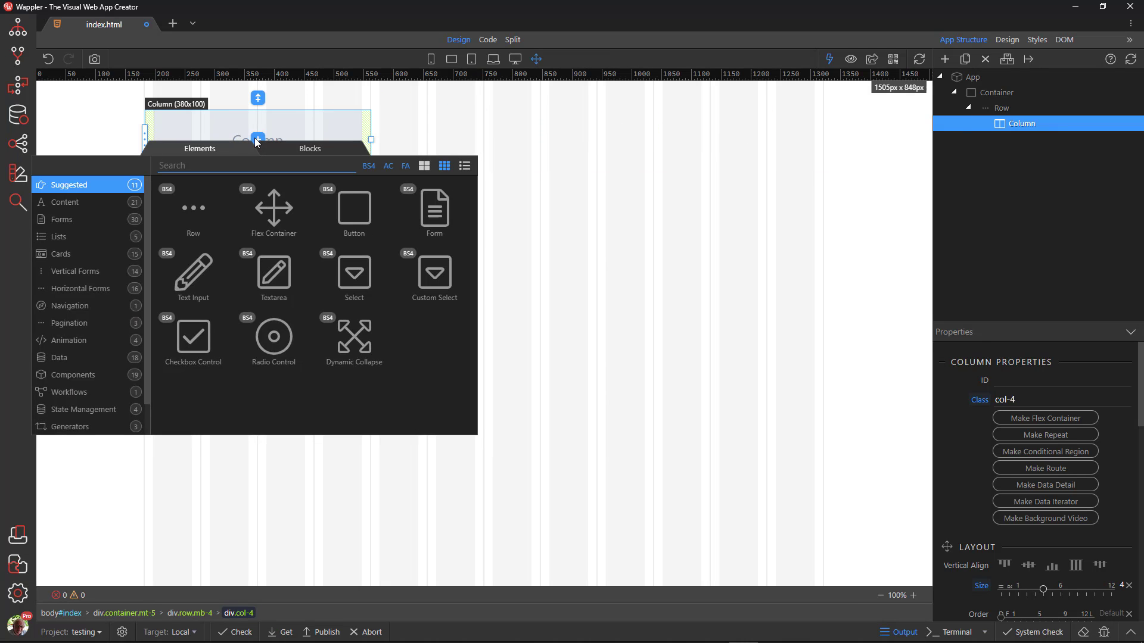
pyautogui.click(65, 254)
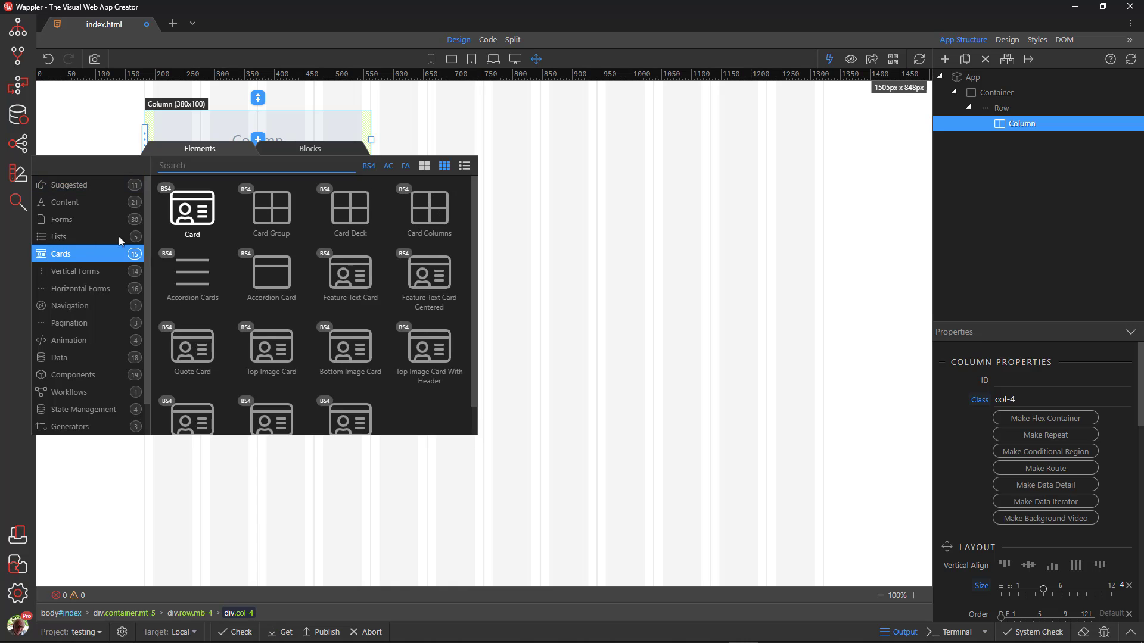
pyautogui.click(194, 221)
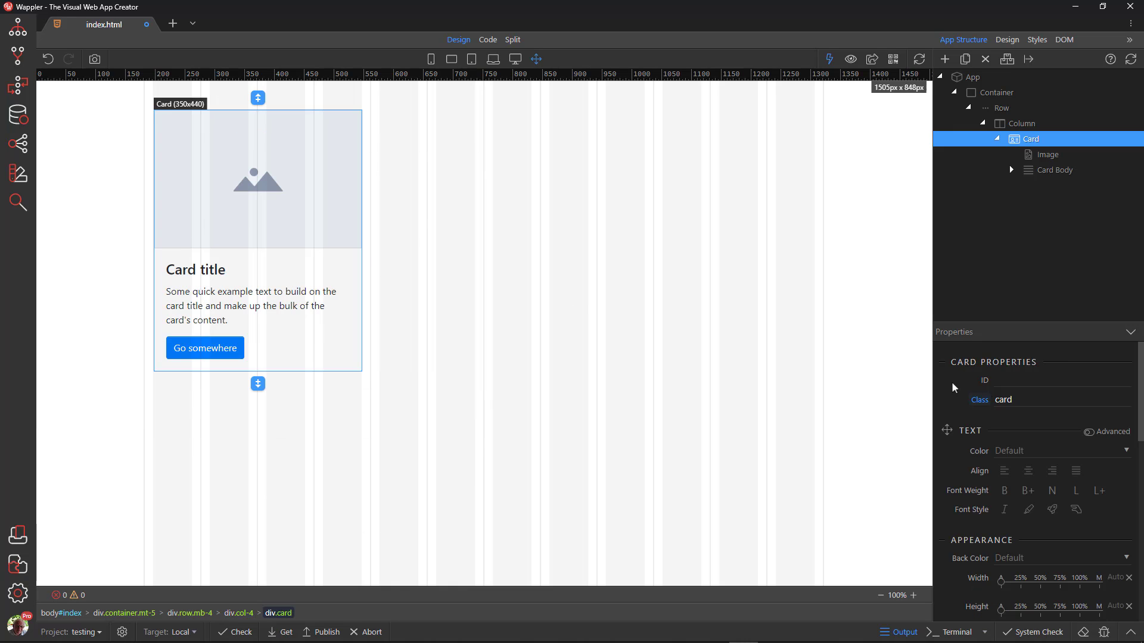
# Style the card with the shadow class, centered text and rounding on all corners
pyautogui.write('shadow')
pyautogui.click(1029, 470)
pyautogui.scroll(-5, 1059, 525)
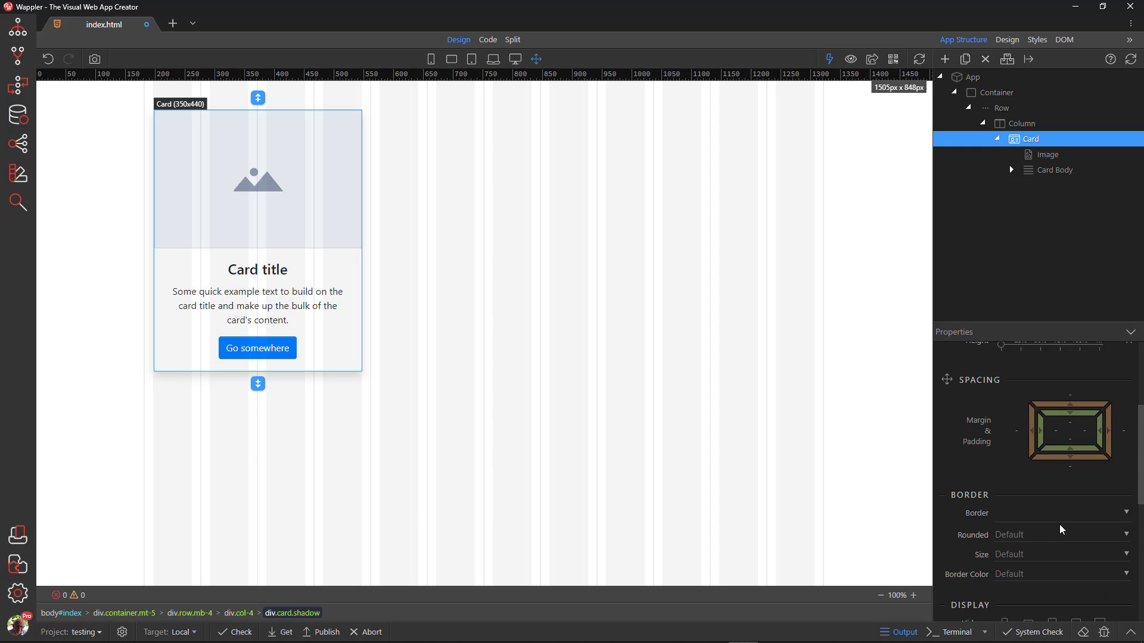
pyautogui.click(1121, 503)
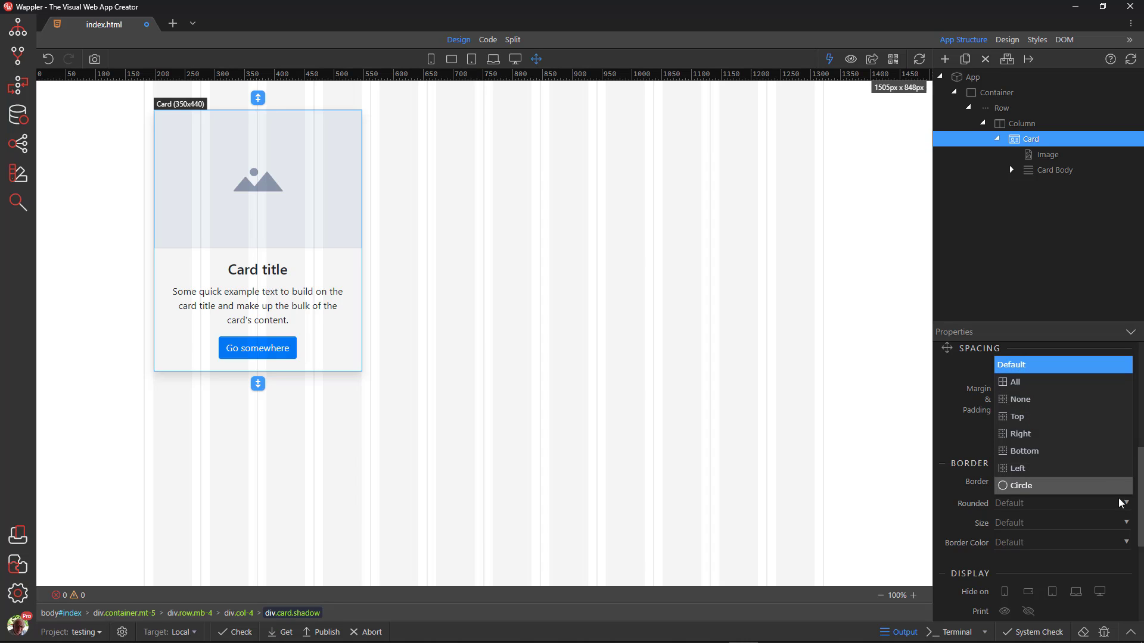
pyautogui.click(1020, 384)
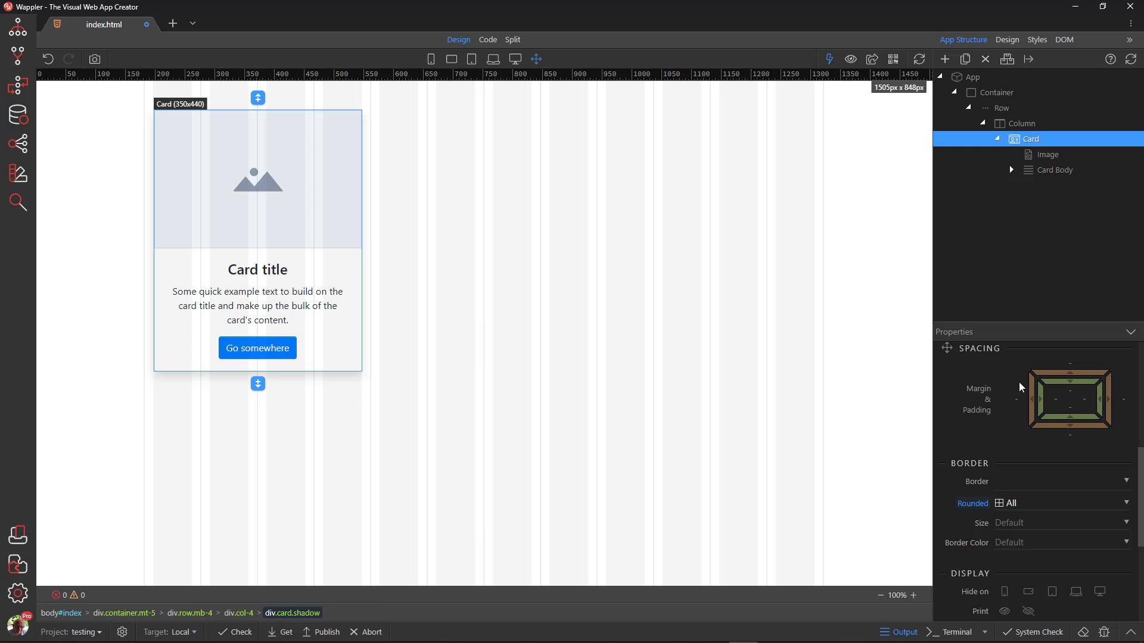
# Delete the card's "Go somewhere" button and replace the card title with the person's name
pyautogui.click(252, 351)
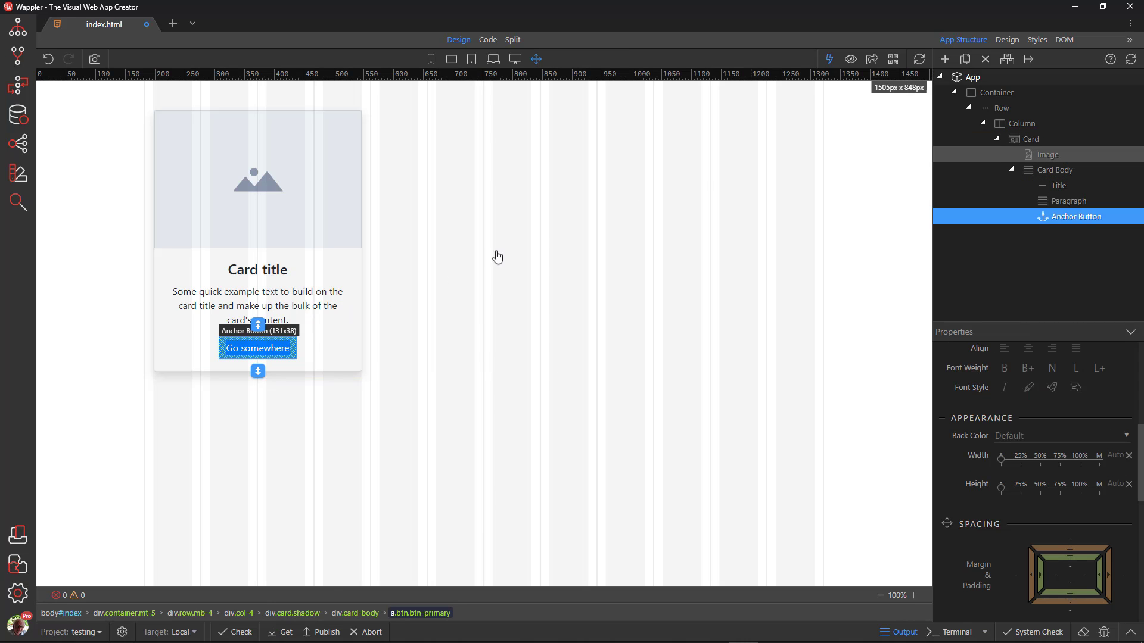
pyautogui.click(986, 60)
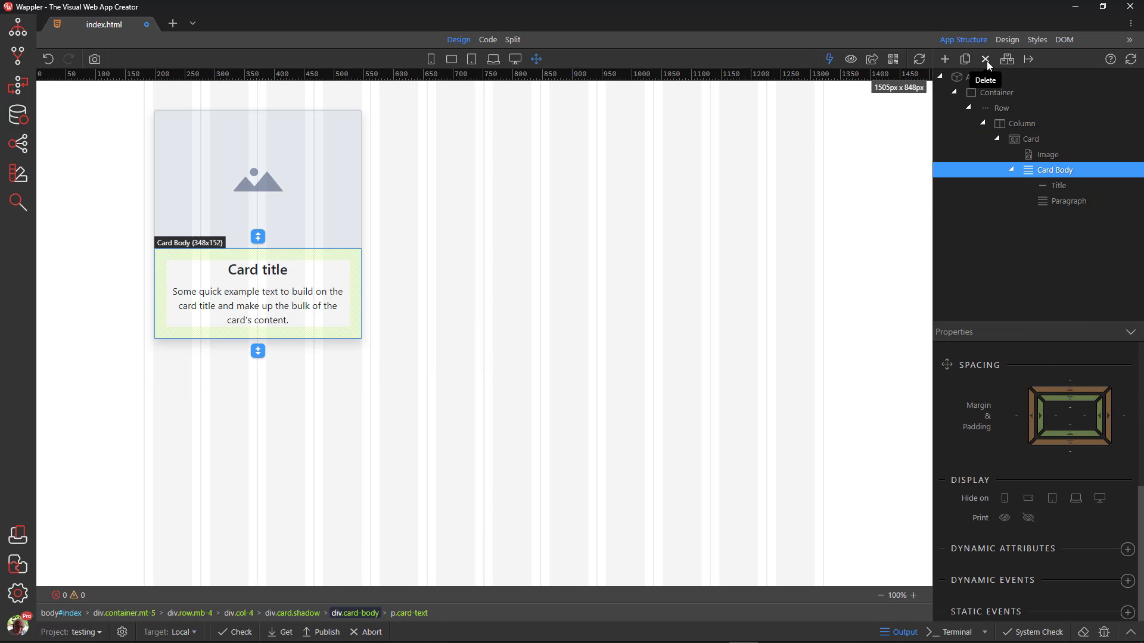
pyautogui.doubleClick(271, 272)
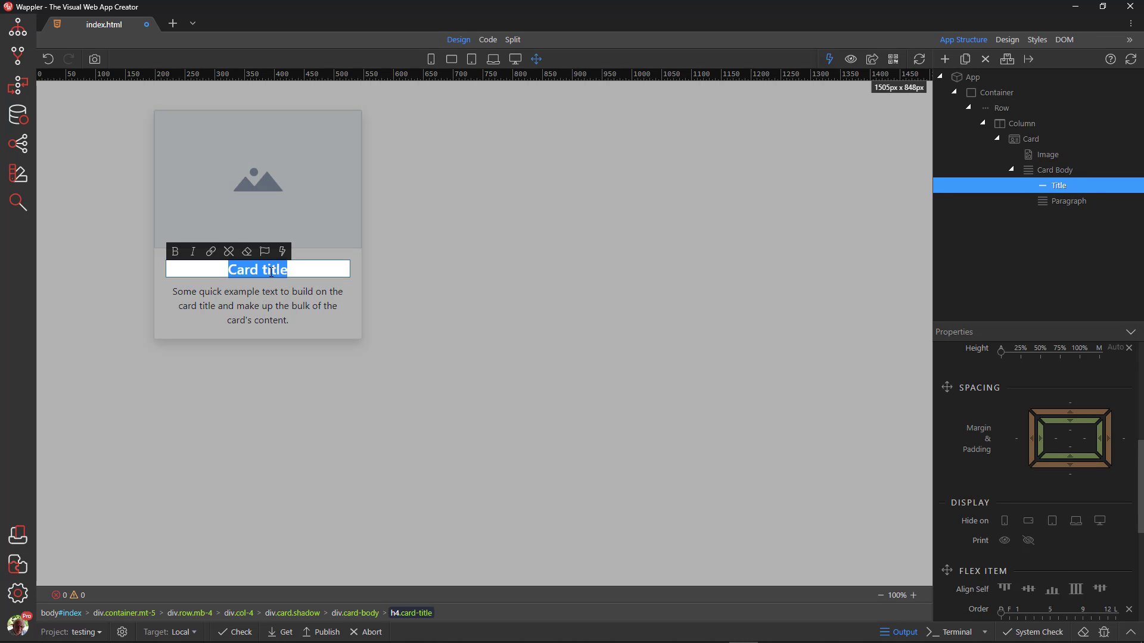
pyautogui.write('J')
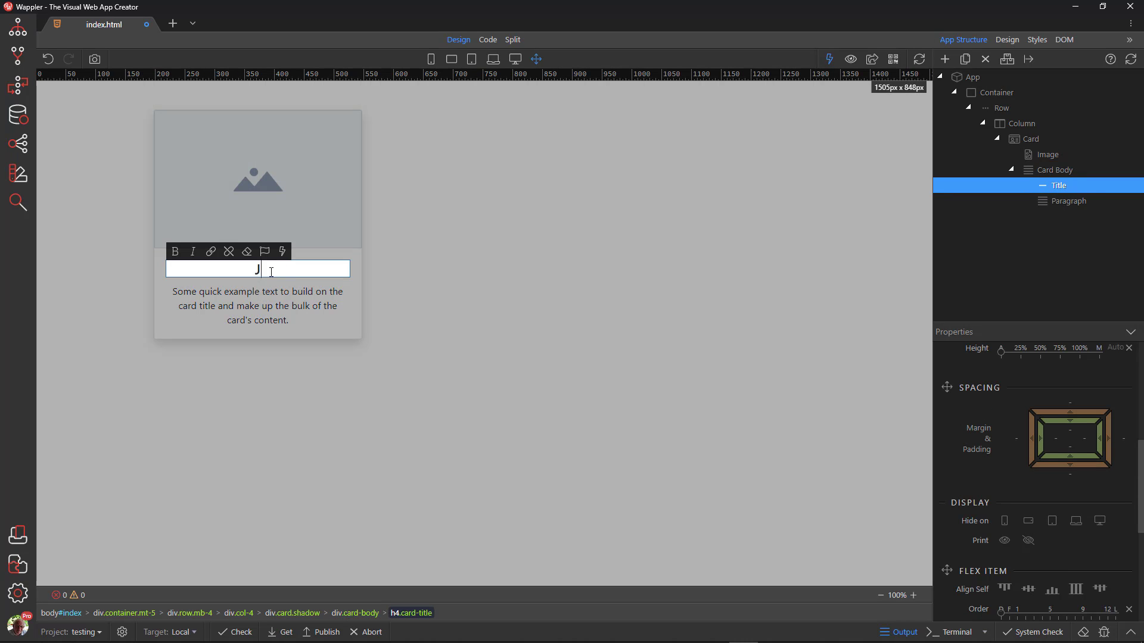
pyautogui.write('ane Doe')
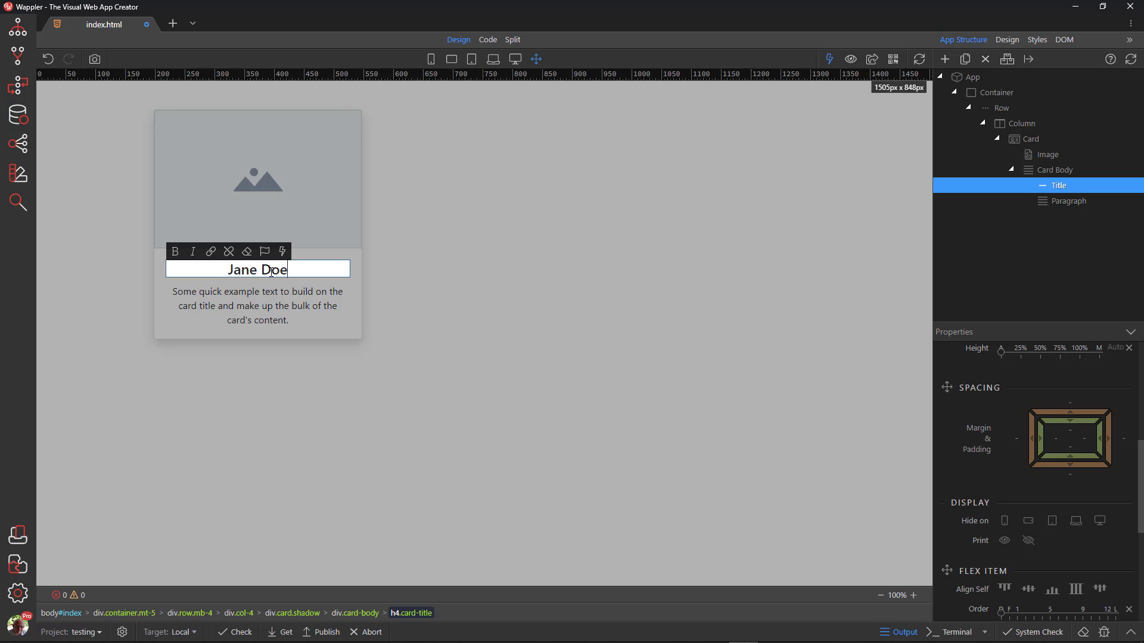
pyautogui.click(264, 289)
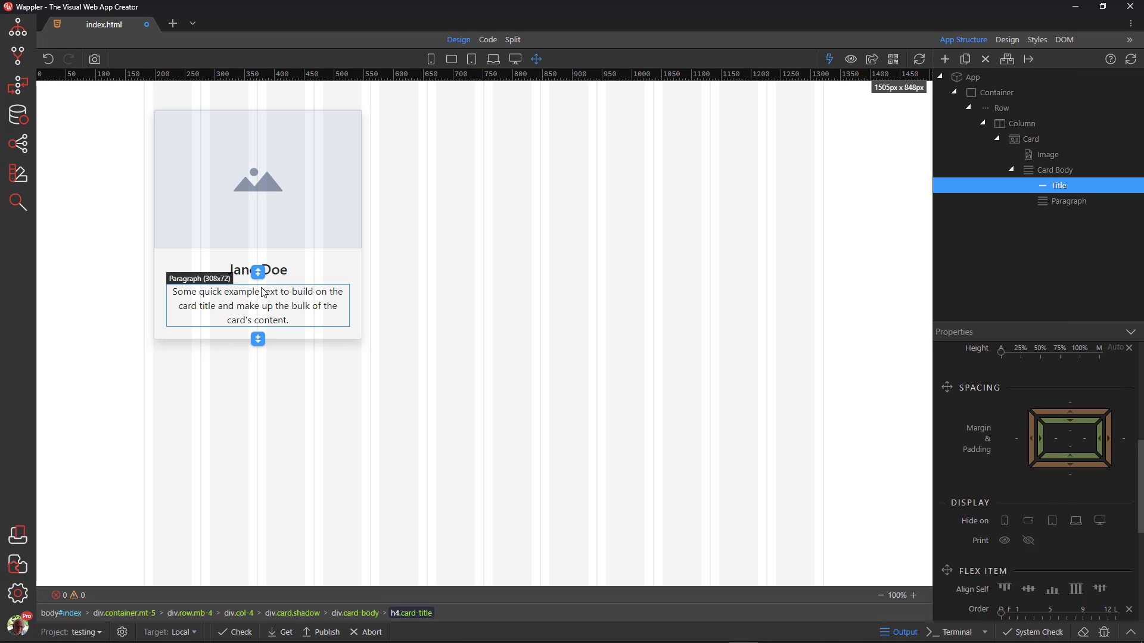
# Insert the quote-left icon at the beginning of the card's paragraph text
pyautogui.click(177, 296)
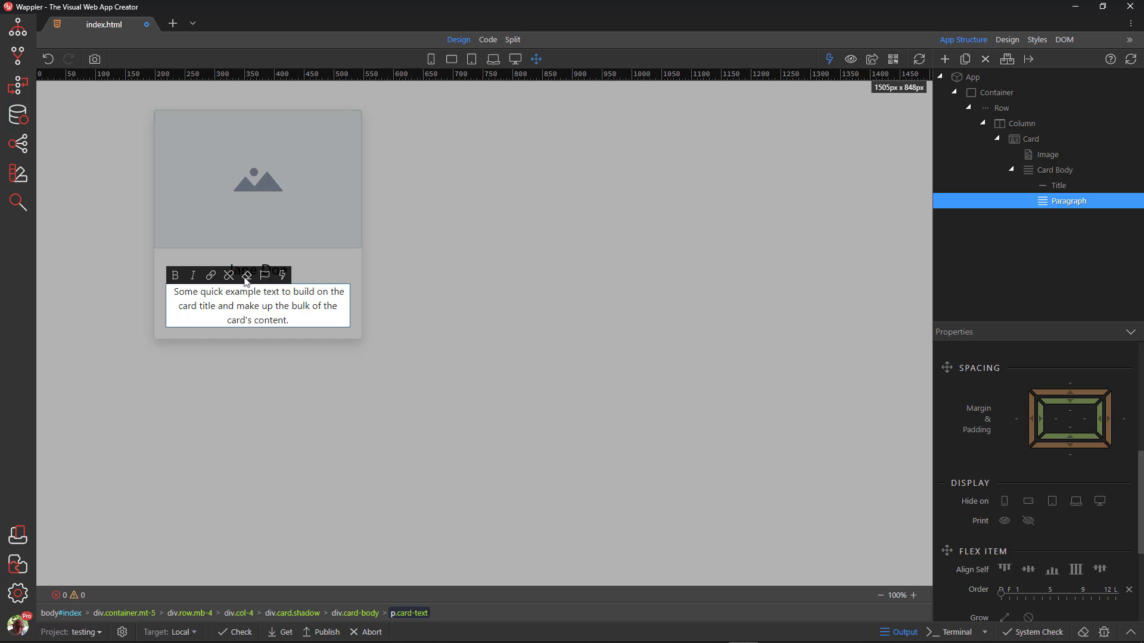
pyautogui.click(265, 275)
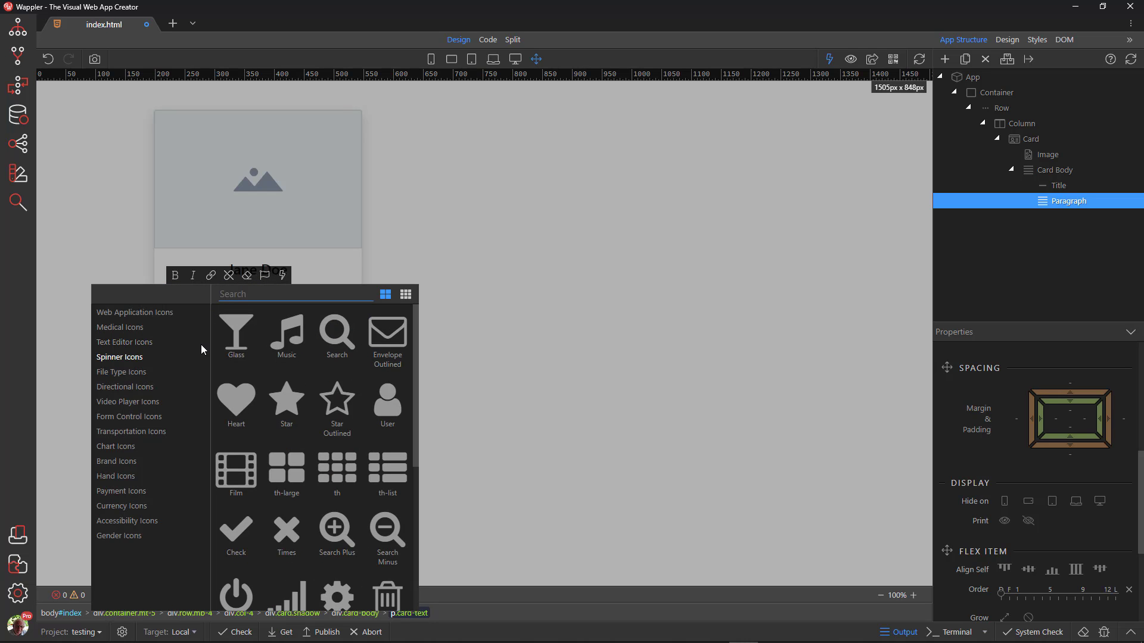
pyautogui.write('quo')
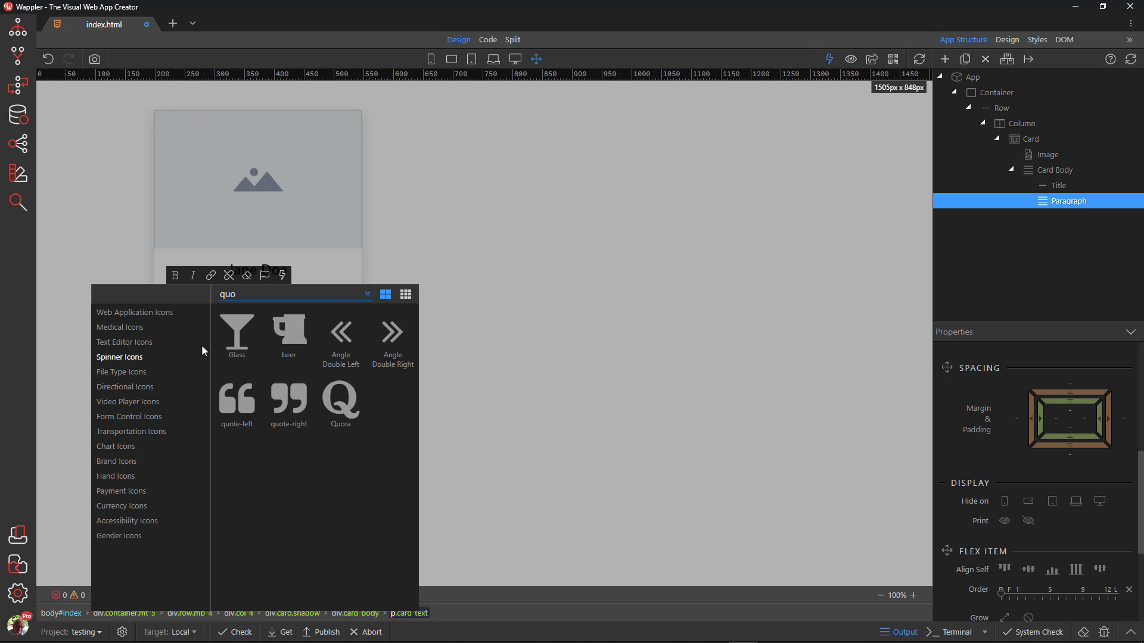
pyautogui.click(237, 395)
pyautogui.click(237, 393)
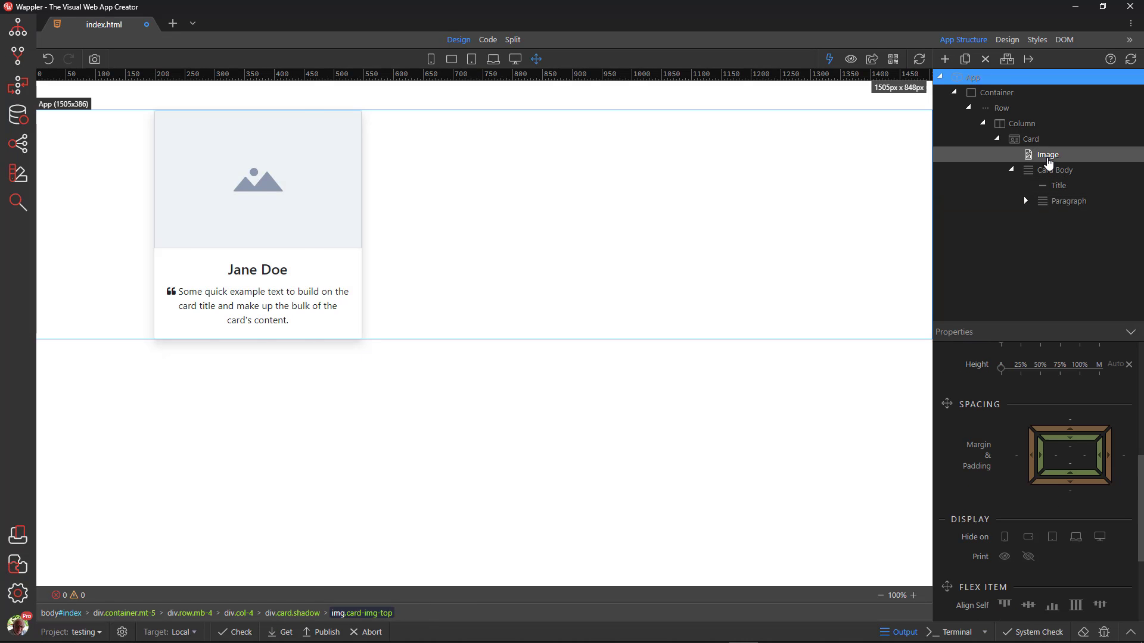
# Move the card's image into the card body above the title and remove its card-img-top class
pyautogui.moveTo(1048, 162)
pyautogui.mouseDown()
pyautogui.moveTo(1031, 157)
pyautogui.moveTo(1037, 173)
pyautogui.mouseUp()
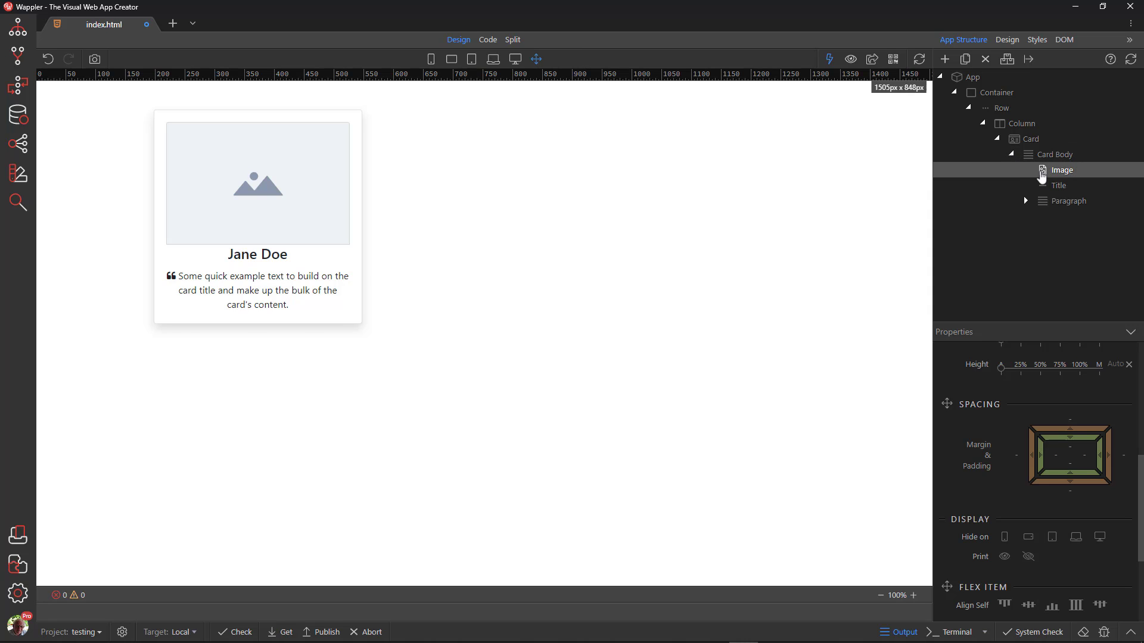
pyautogui.click(1041, 177)
pyautogui.scroll(8, 1094, 398)
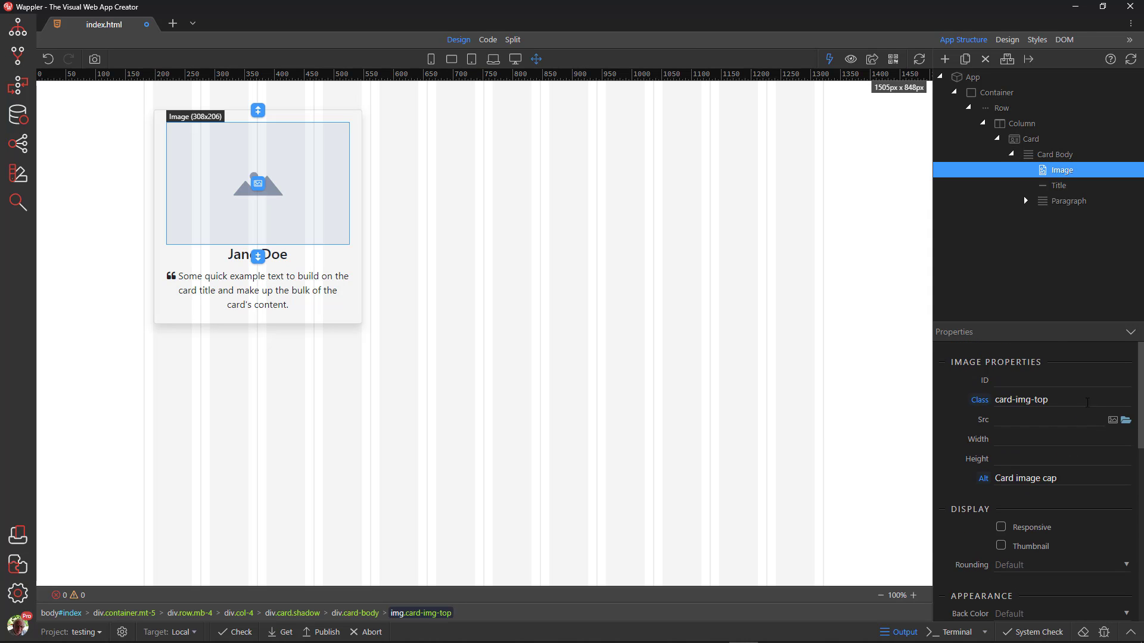
pyautogui.click(1087, 400)
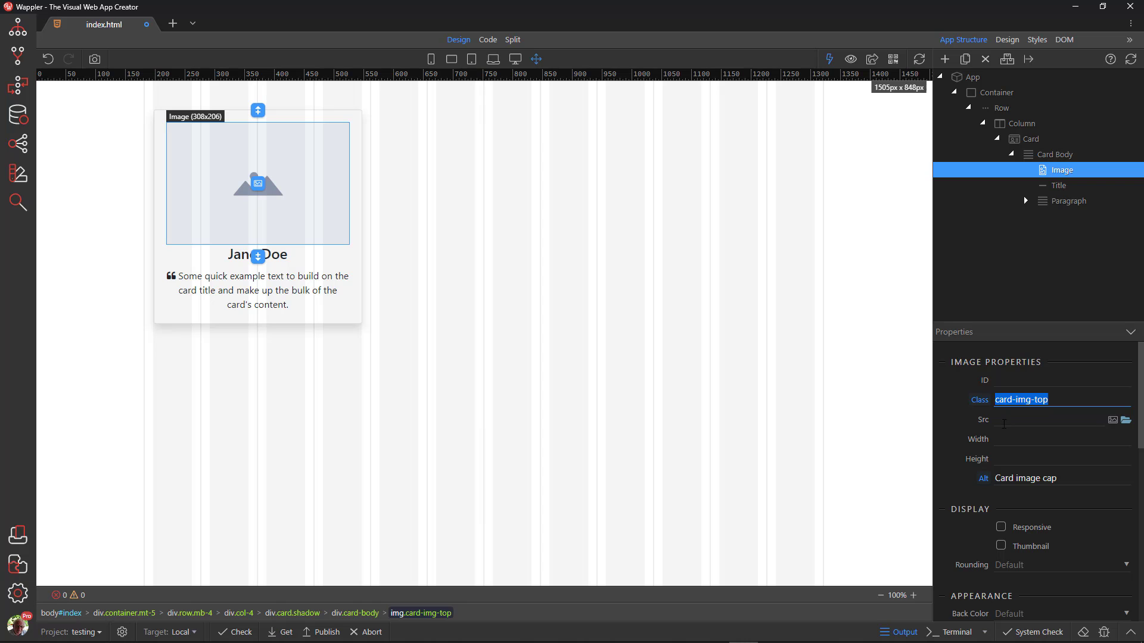
pyautogui.press('BackSpace')
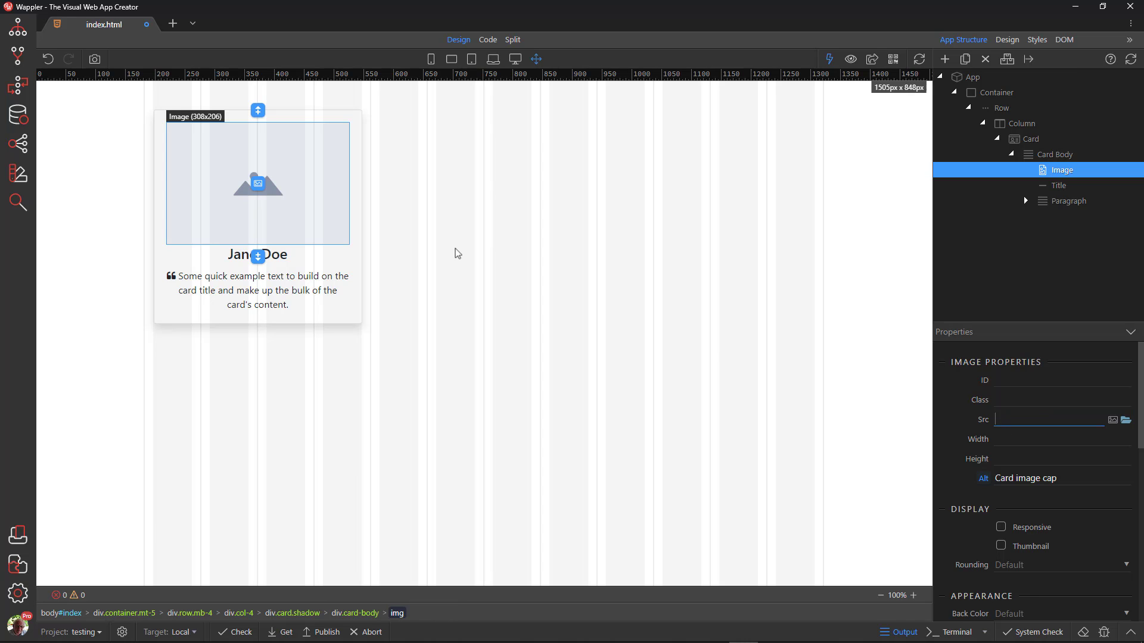
# Set the image source to the woman's portrait from assets/images and format it as a thumbnail with Circle rounding and width 120
pyautogui.click(258, 183)
pyautogui.doubleClick(271, 260)
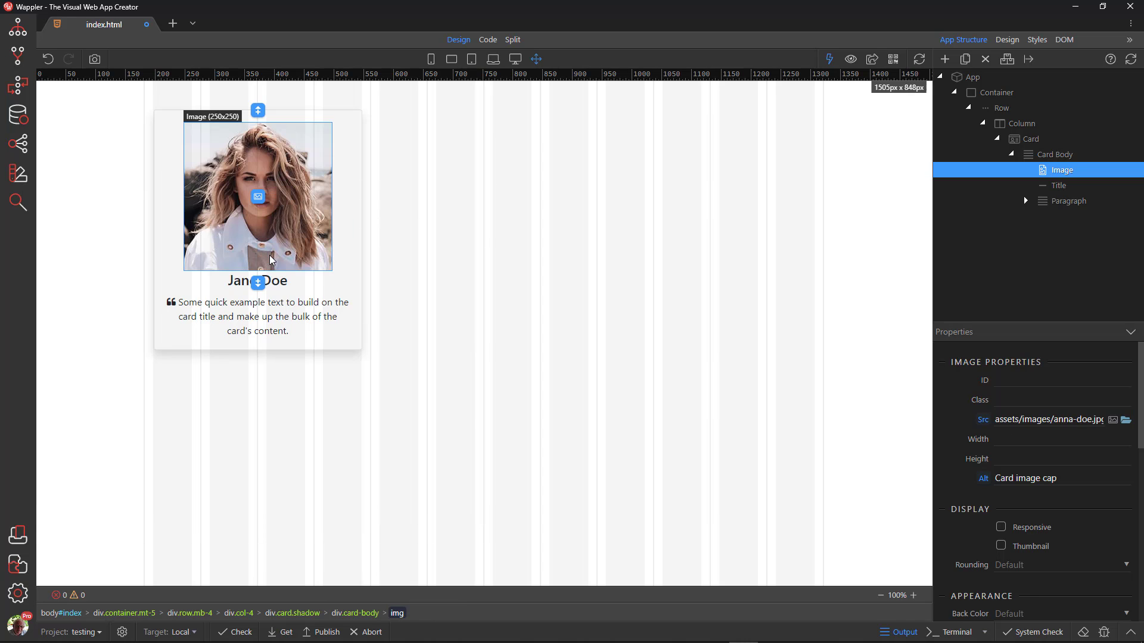
pyautogui.click(1001, 548)
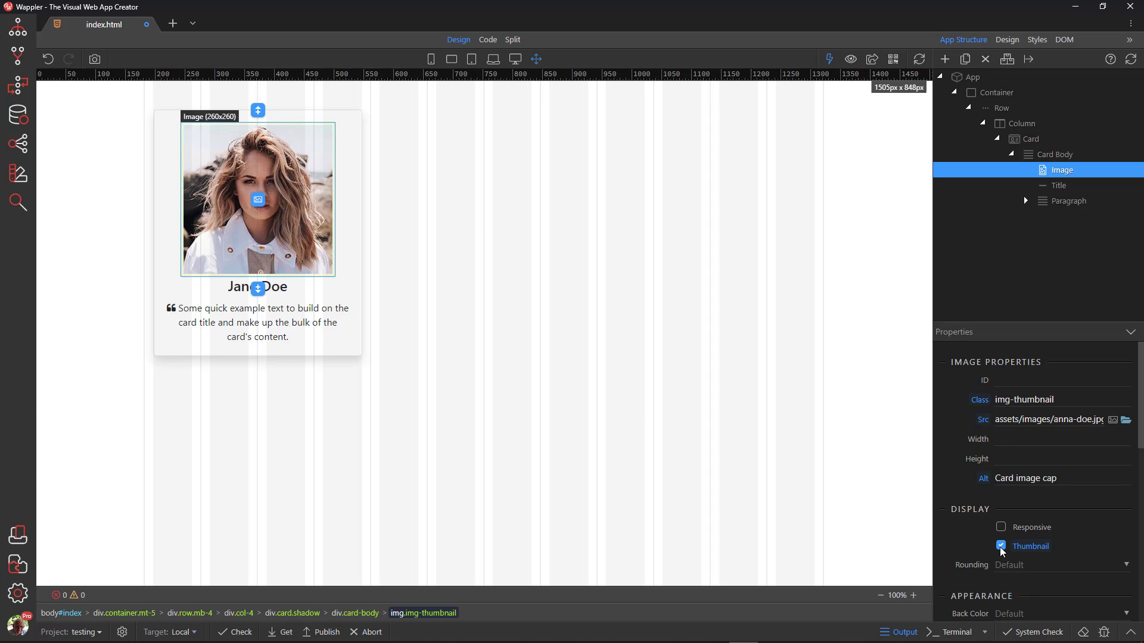
pyautogui.scroll(-1, 1070, 514)
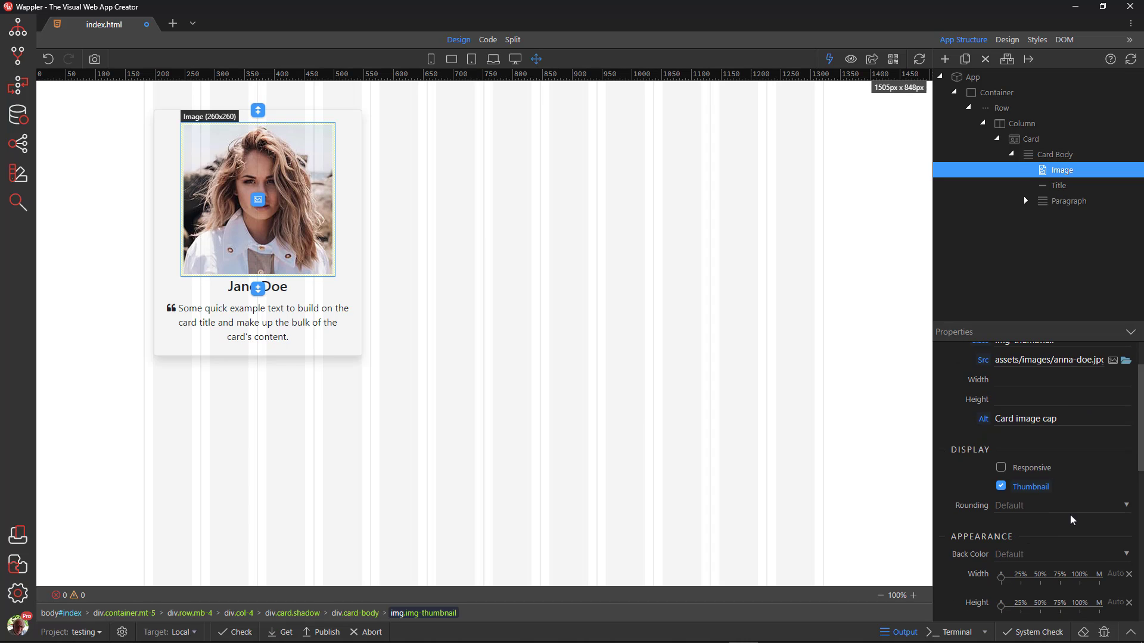
pyautogui.click(1082, 507)
pyautogui.click(1028, 470)
pyautogui.click(1041, 383)
pyautogui.write('120')
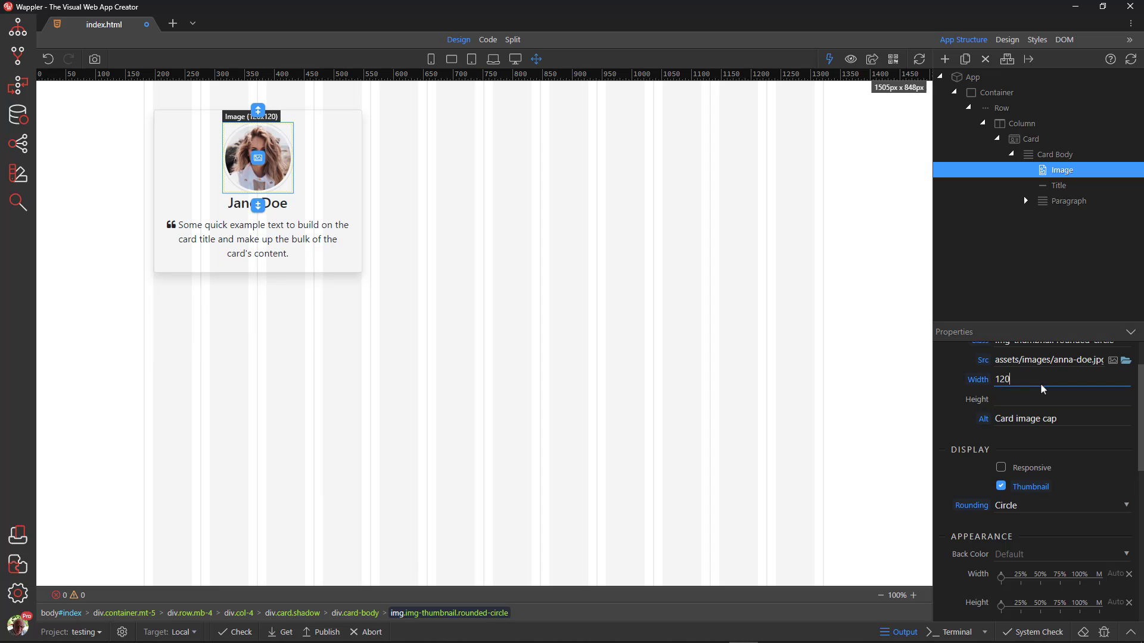
# Increase the image's bottom margin to add space above the card title
pyautogui.scroll(-4, 1072, 477)
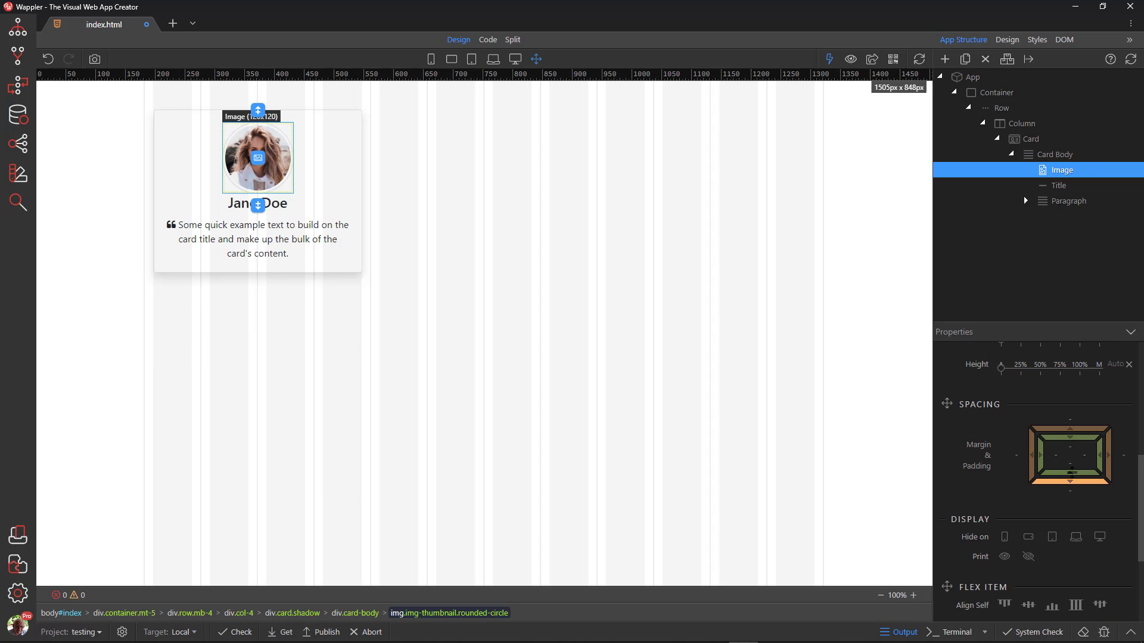
pyautogui.moveTo(1072, 480); pyautogui.dragTo(1075, 536)
pyautogui.click(769, 324)
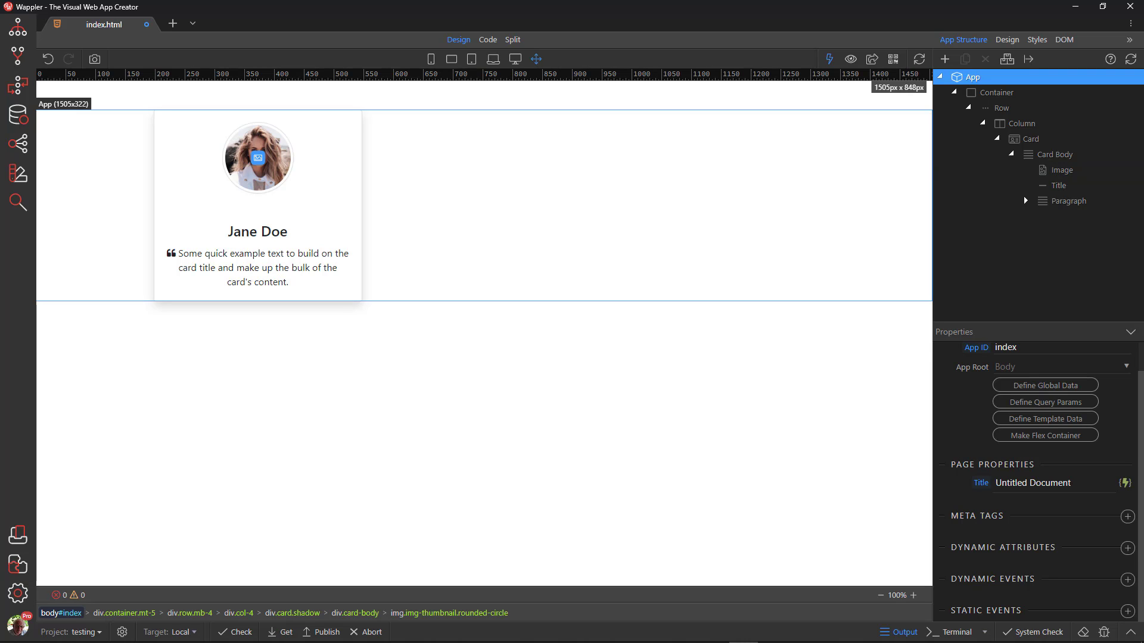
# Insert a Card Header before the card body
pyautogui.click(1055, 154)
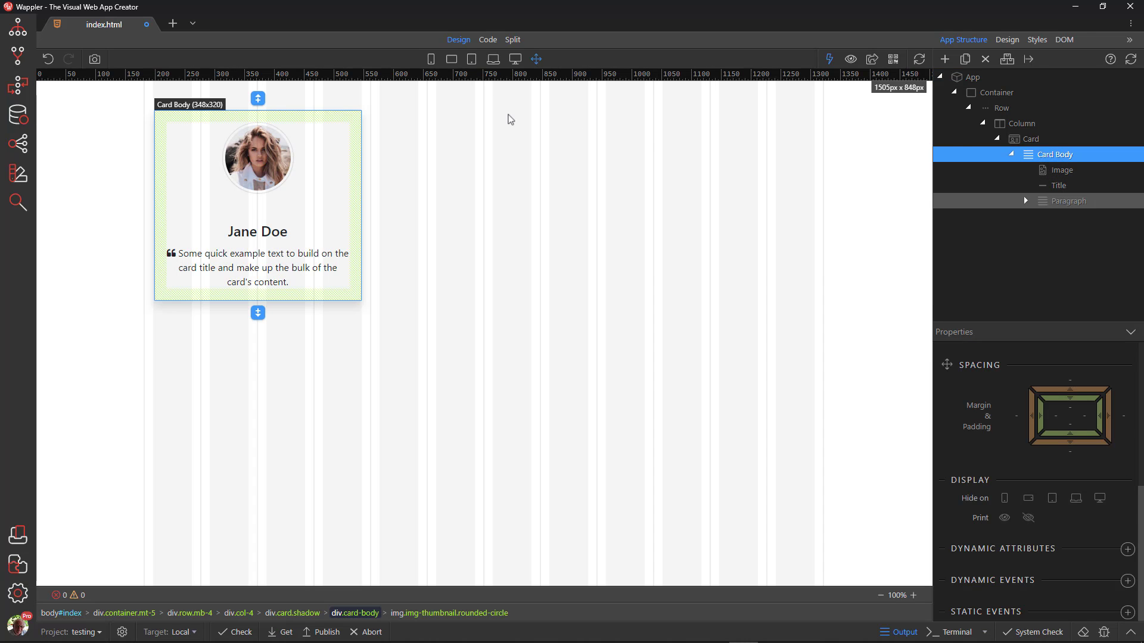
pyautogui.click(258, 98)
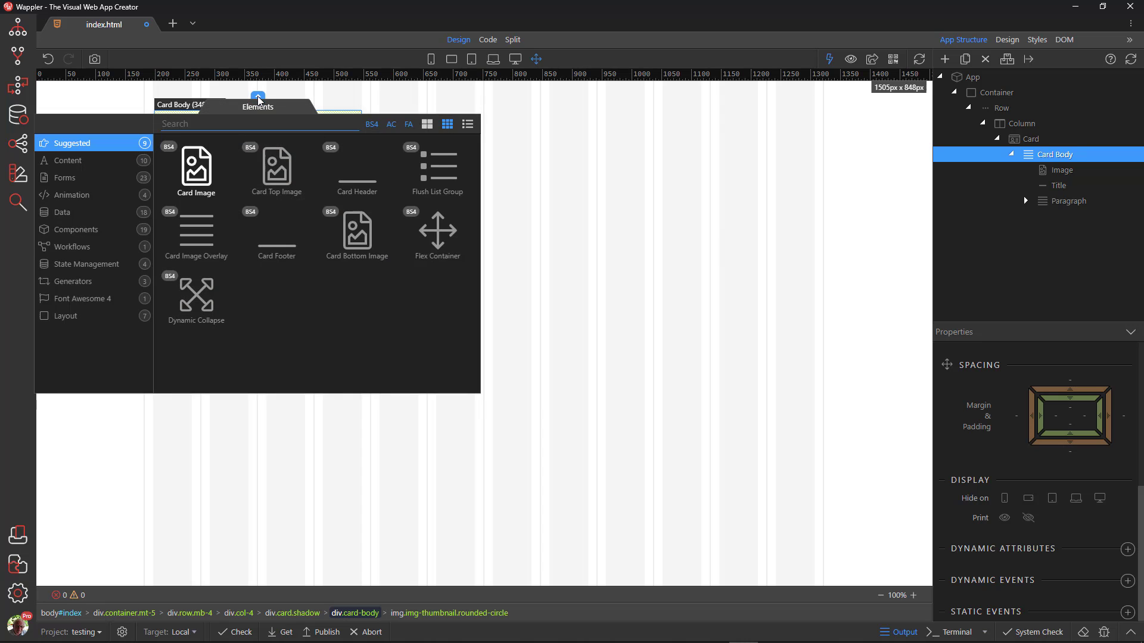
pyautogui.click(350, 184)
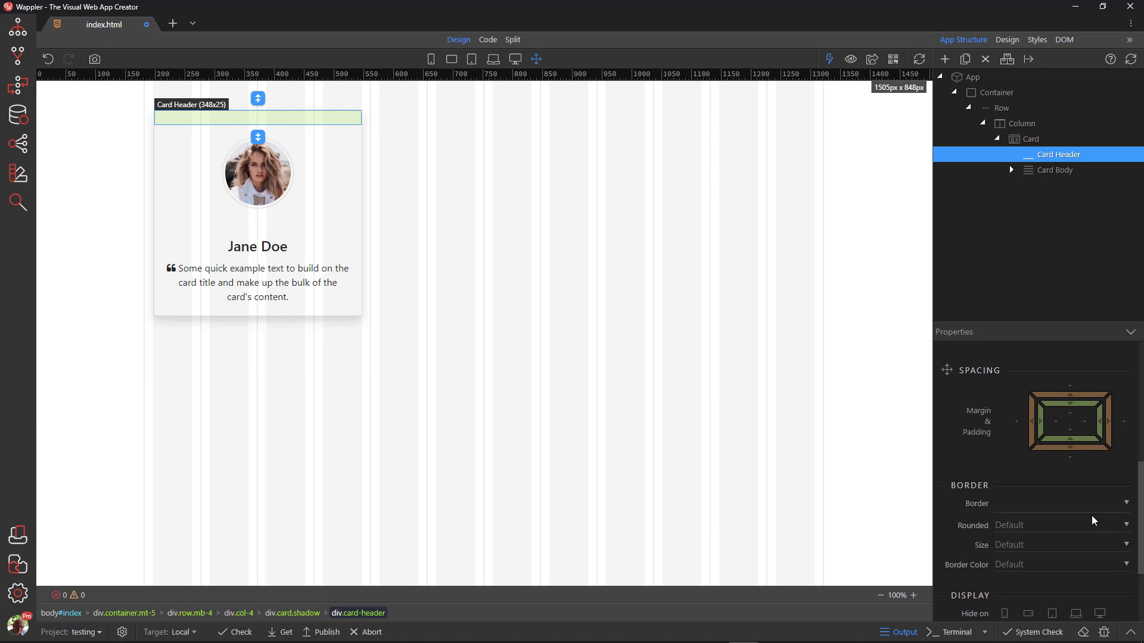
# Give the card header a Secondary background color and a height of 120px
pyautogui.scroll(3, 1091, 516)
pyautogui.click(1102, 460)
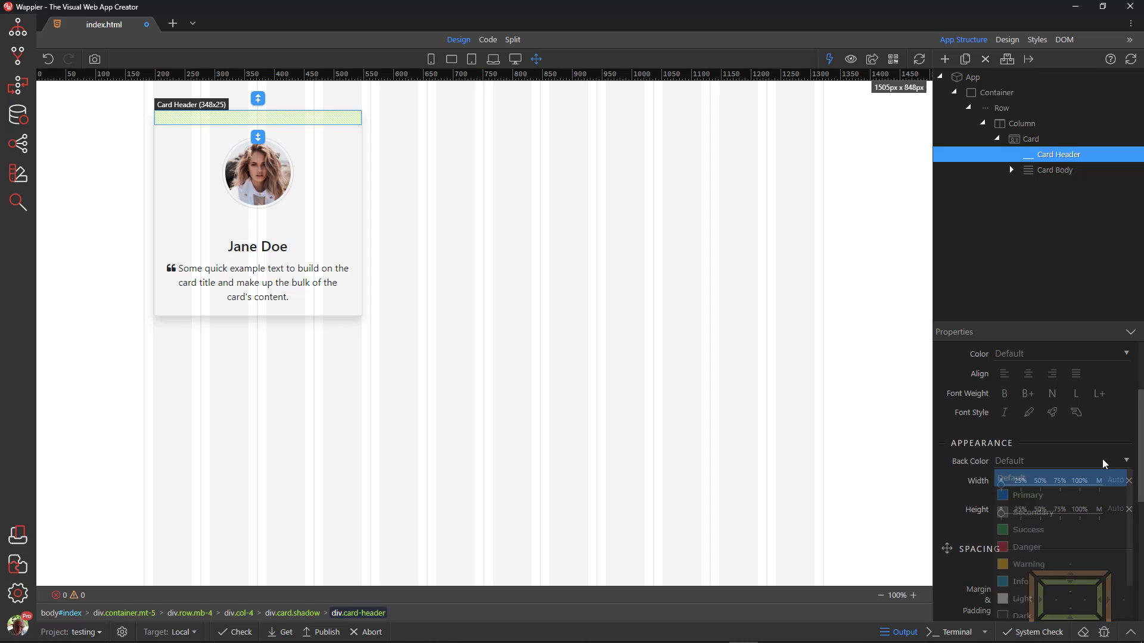
pyautogui.click(1031, 512)
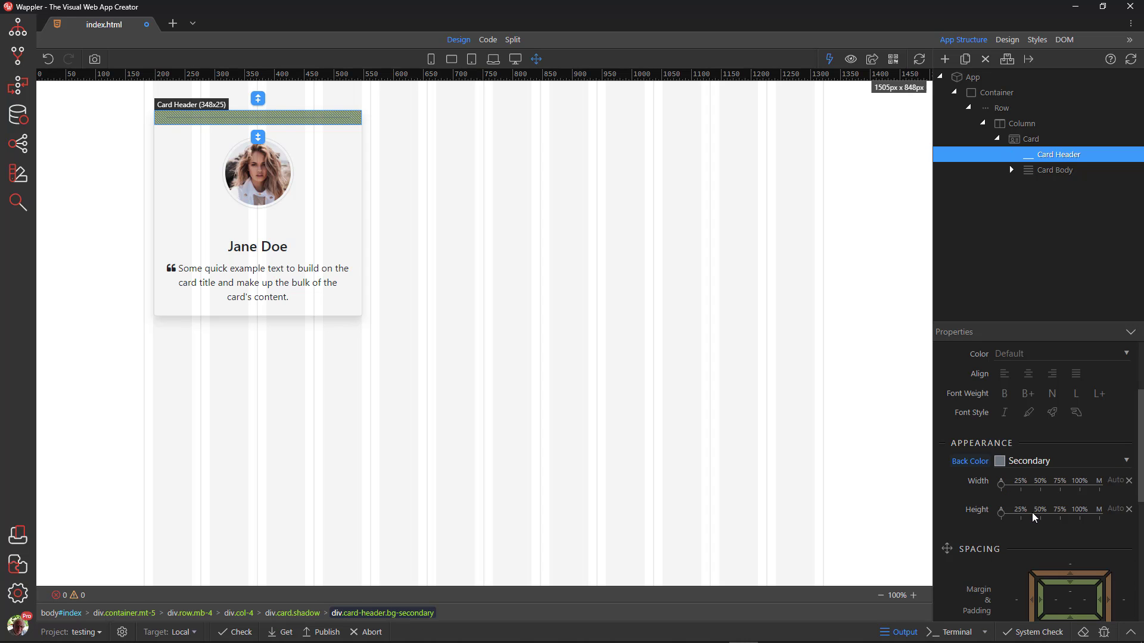
pyautogui.click(1007, 40)
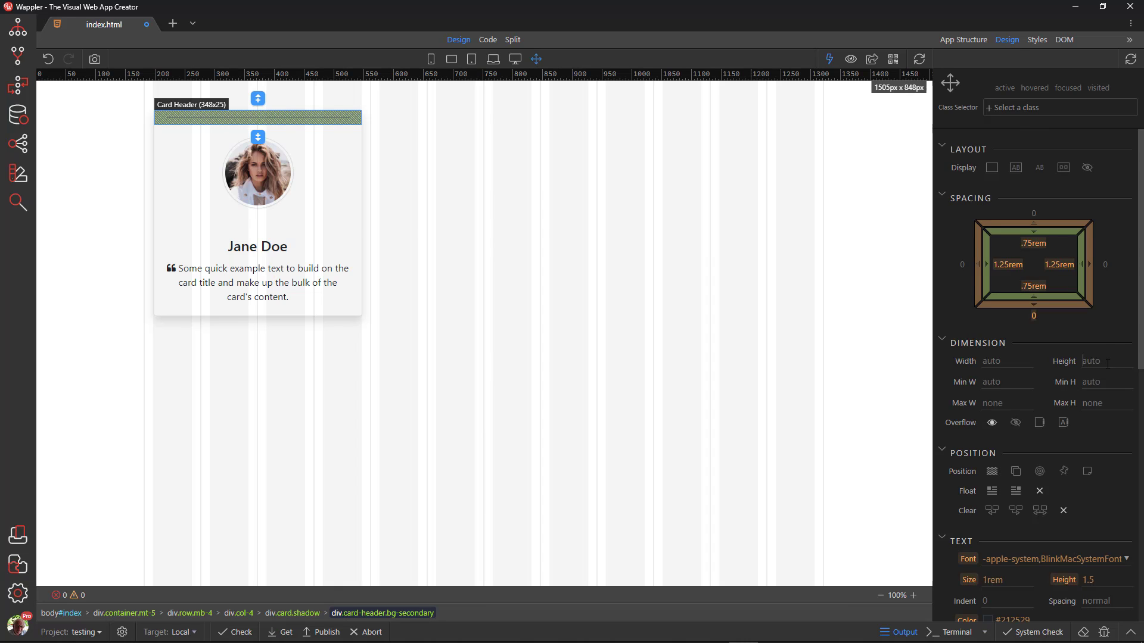
pyautogui.write('120px')
# Set the portrait image's top margin to -80px so it overlaps the card header, and save the page
pyautogui.click(248, 183)
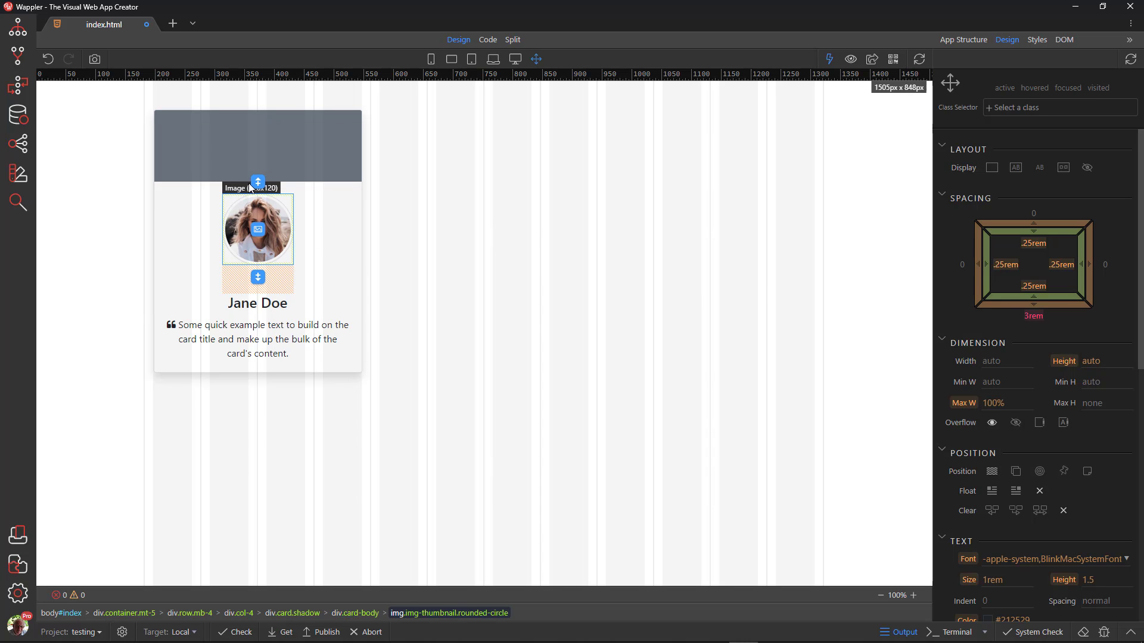
pyautogui.moveTo(1036, 223); pyautogui.dragTo(1041, 459)
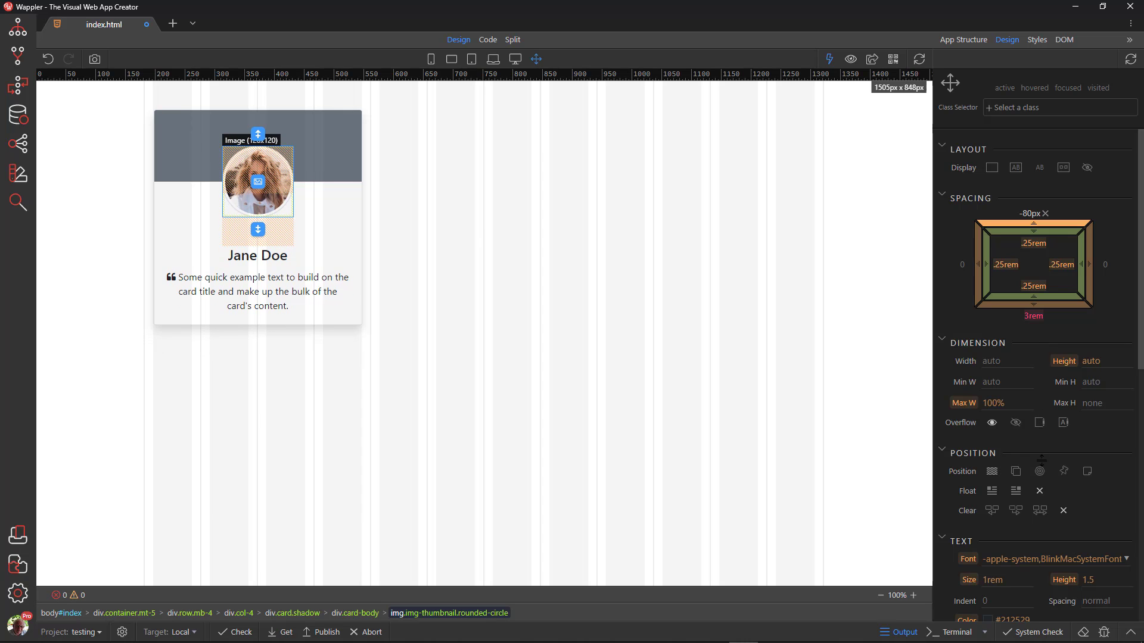
pyautogui.click(867, 357)
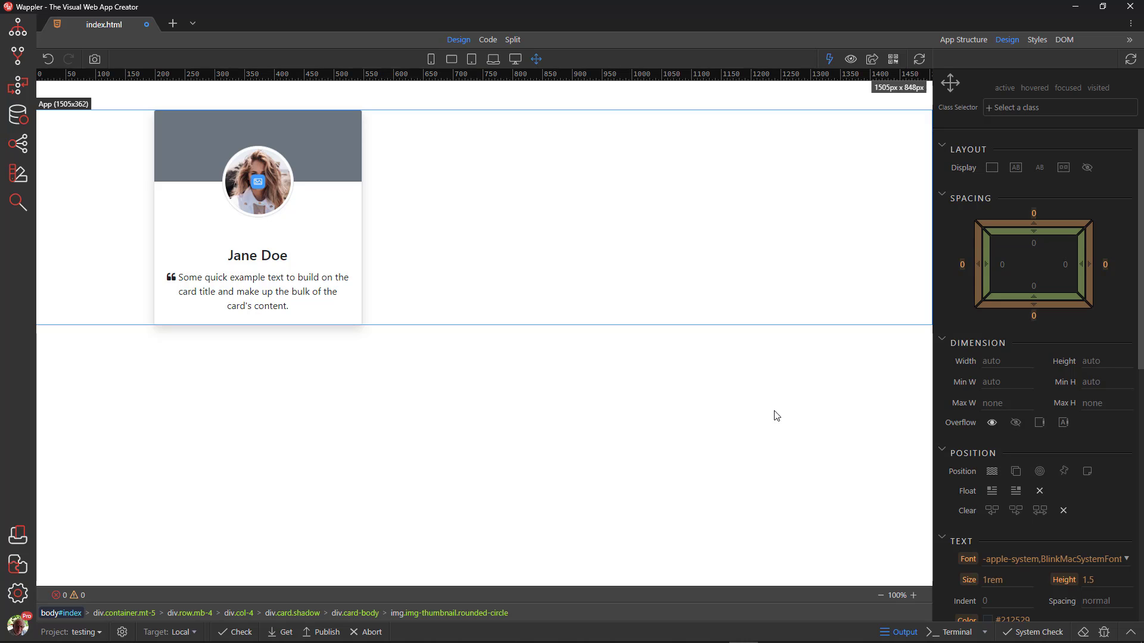
pyautogui.hotkey('ctrl', 's')
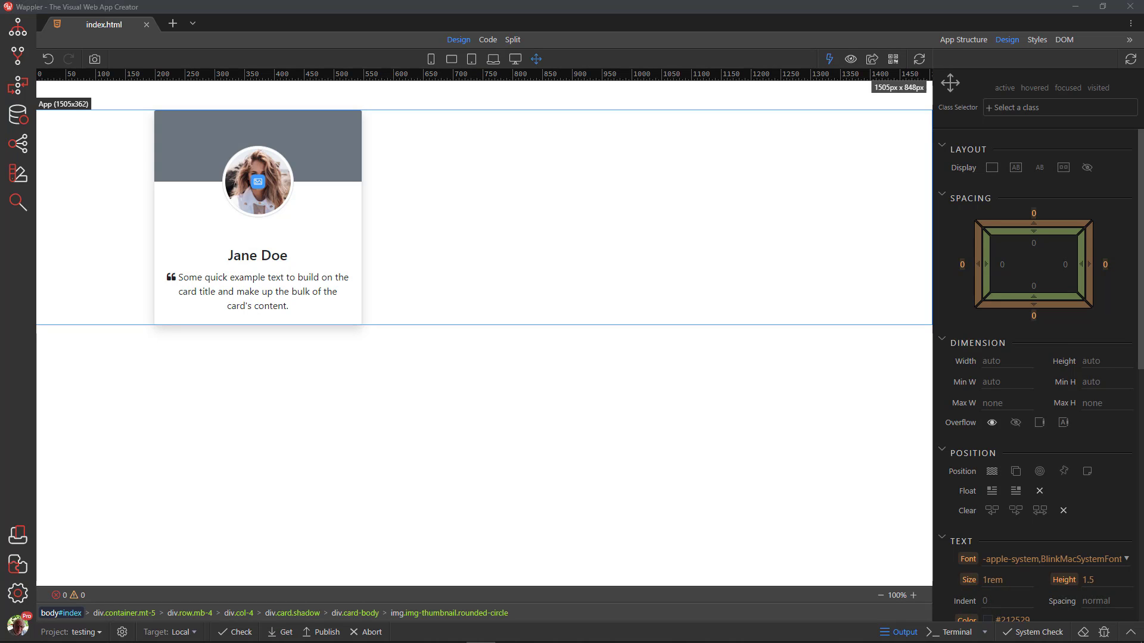
# Duplicate the column containing the testimonial card within the row
pyautogui.click(945, 39)
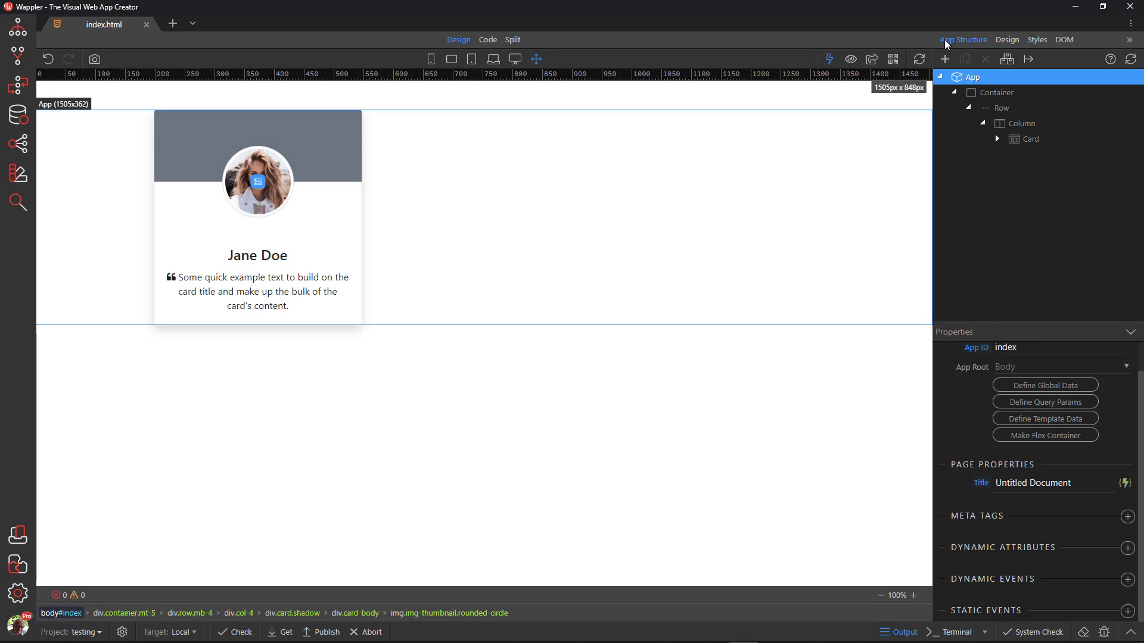
pyautogui.click(996, 124)
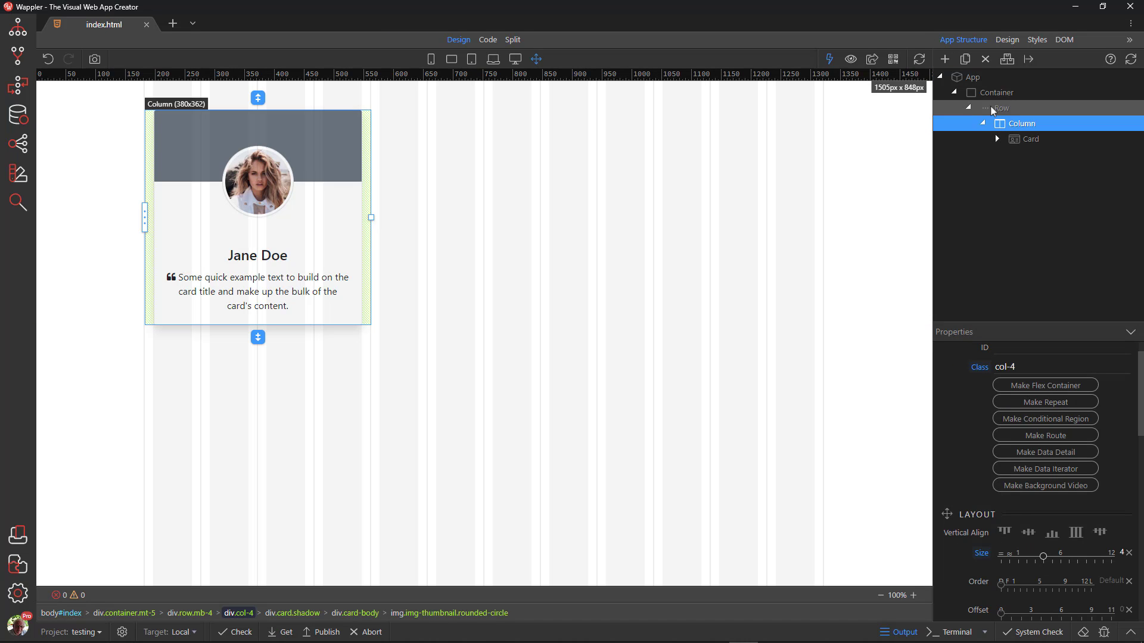
pyautogui.click(965, 59)
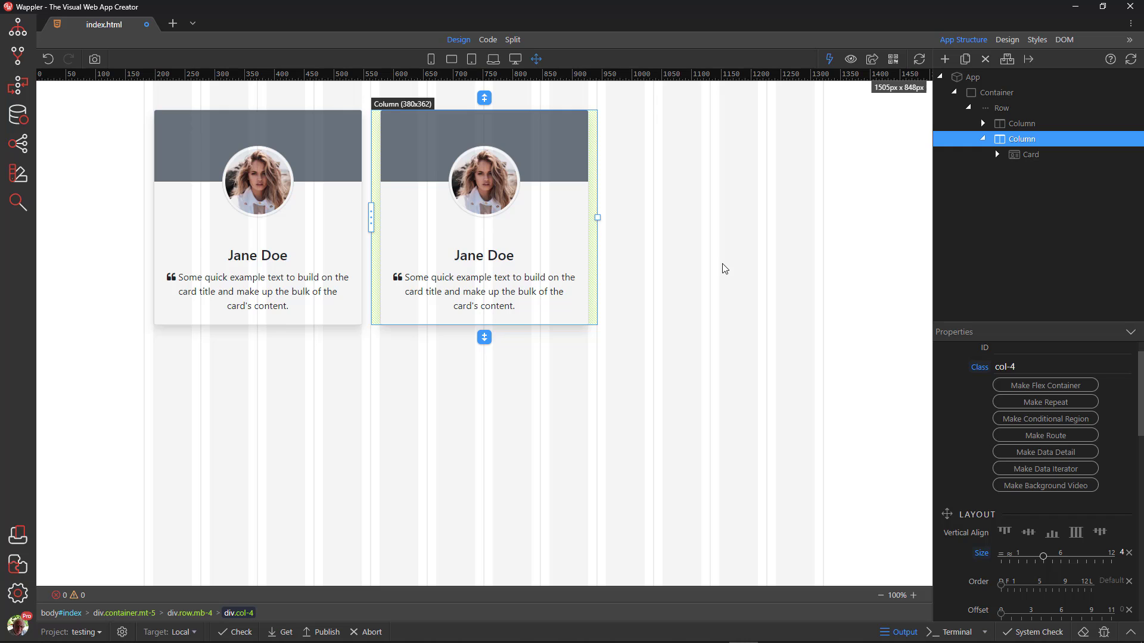
# Add a rule in style.css for the second card's header with background linear-gradient(blue, white)
pyautogui.click(552, 156)
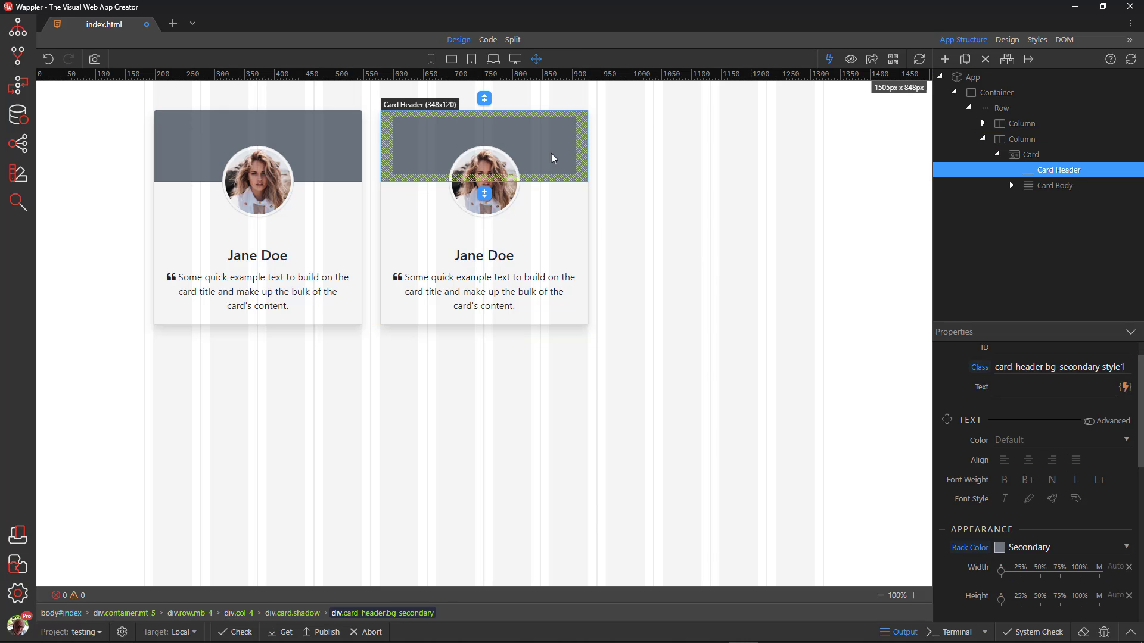
pyautogui.click(1035, 40)
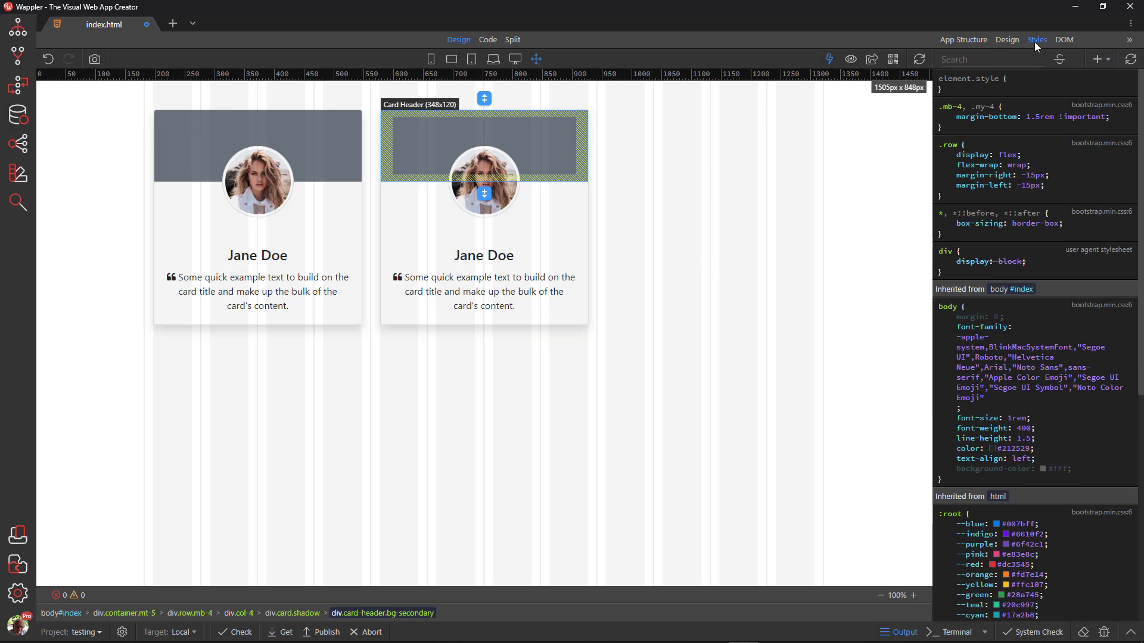
pyautogui.click(1096, 59)
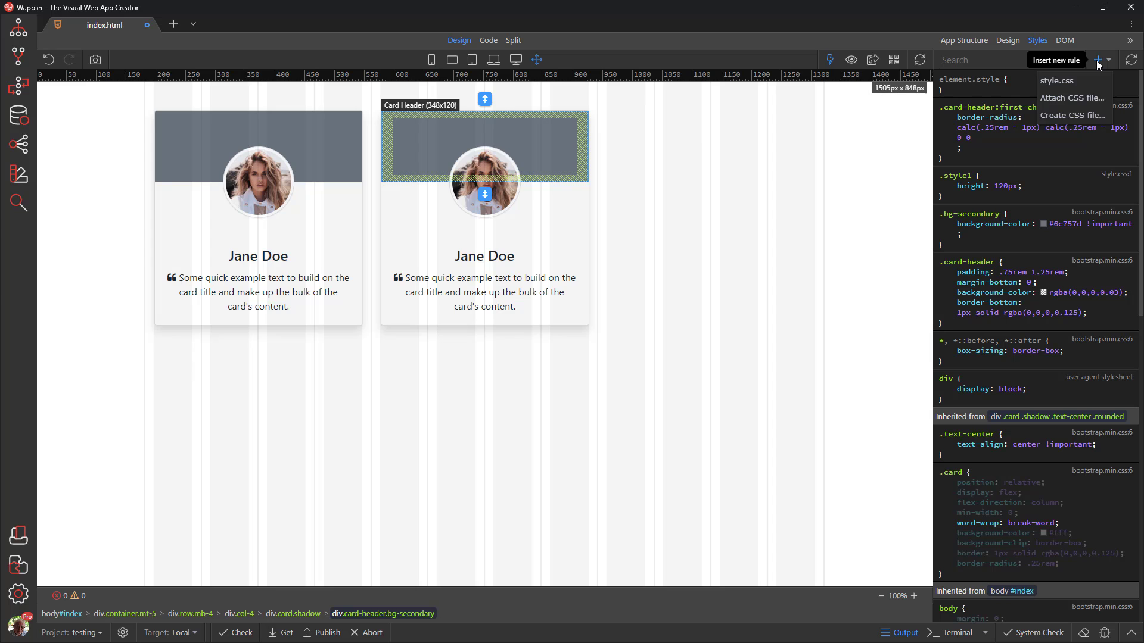
pyautogui.click(1078, 78)
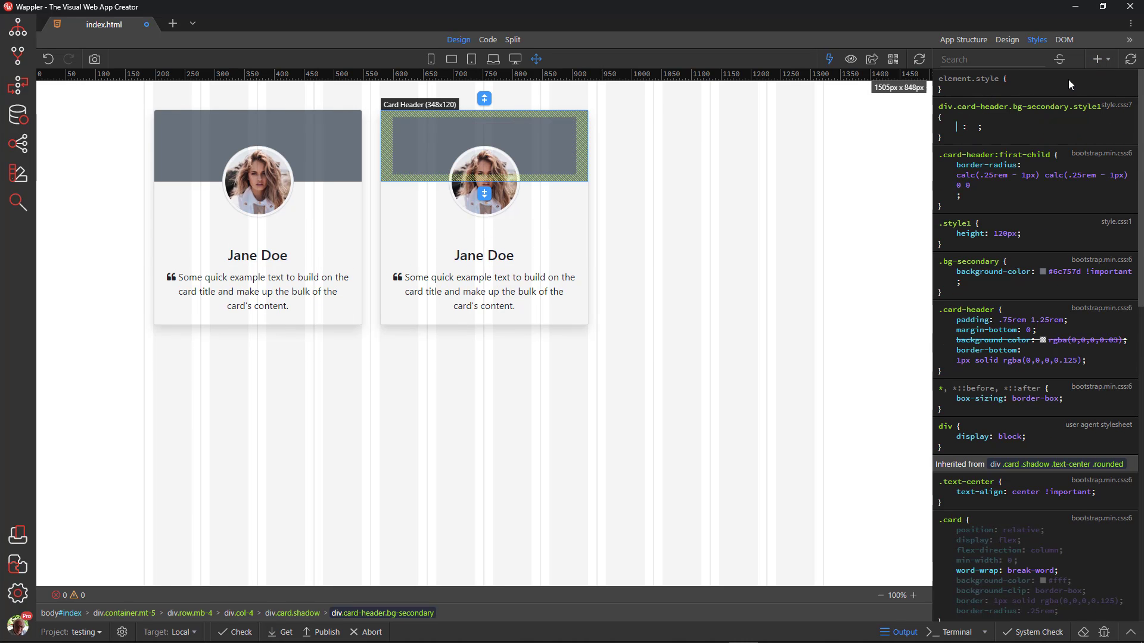
pyautogui.write('bac')
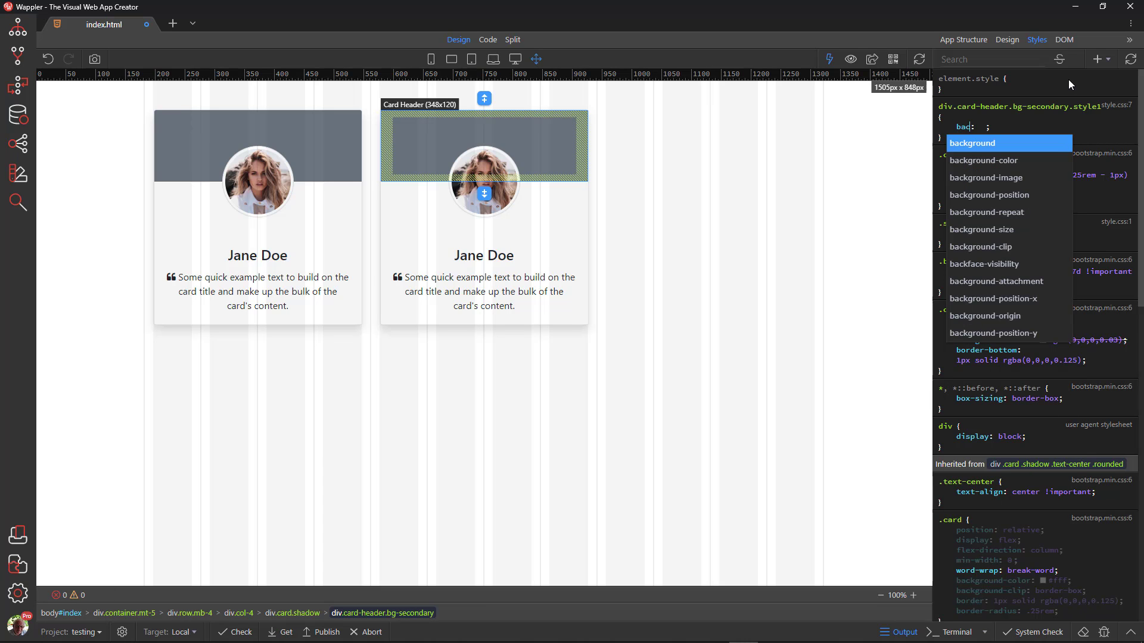
pyautogui.press('Return')
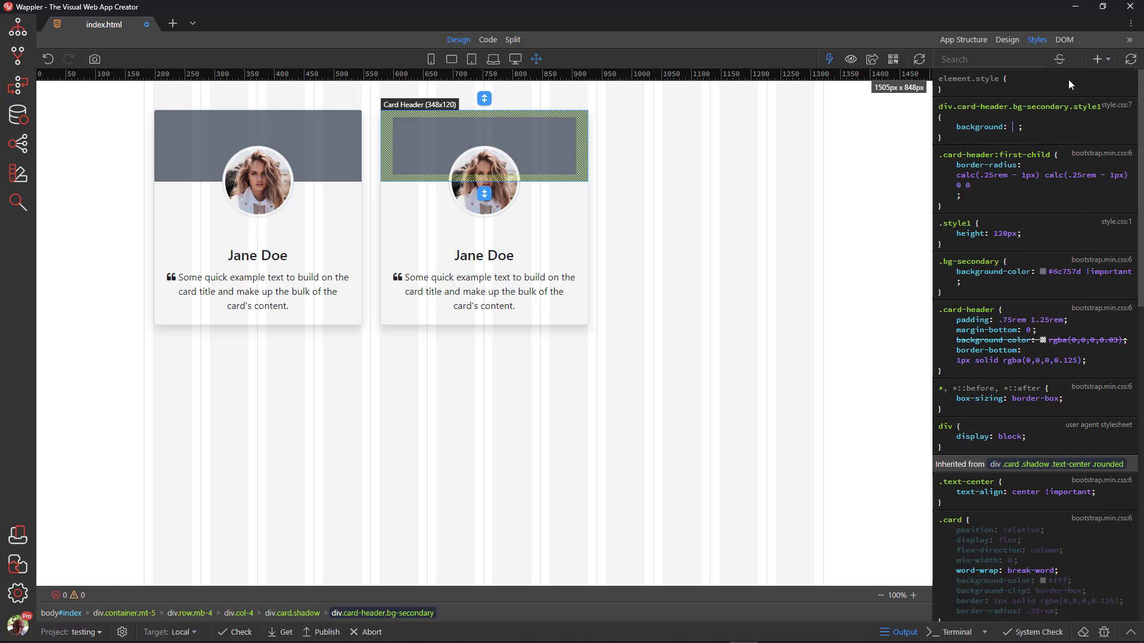
pyautogui.write('lin')
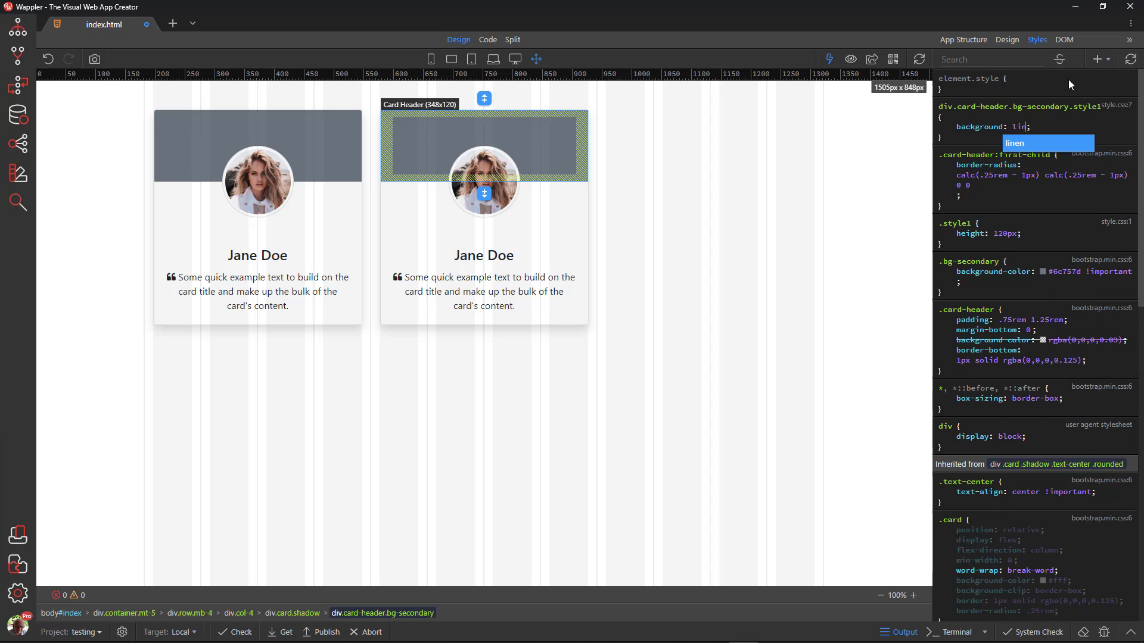
pyautogui.write('ear-gr')
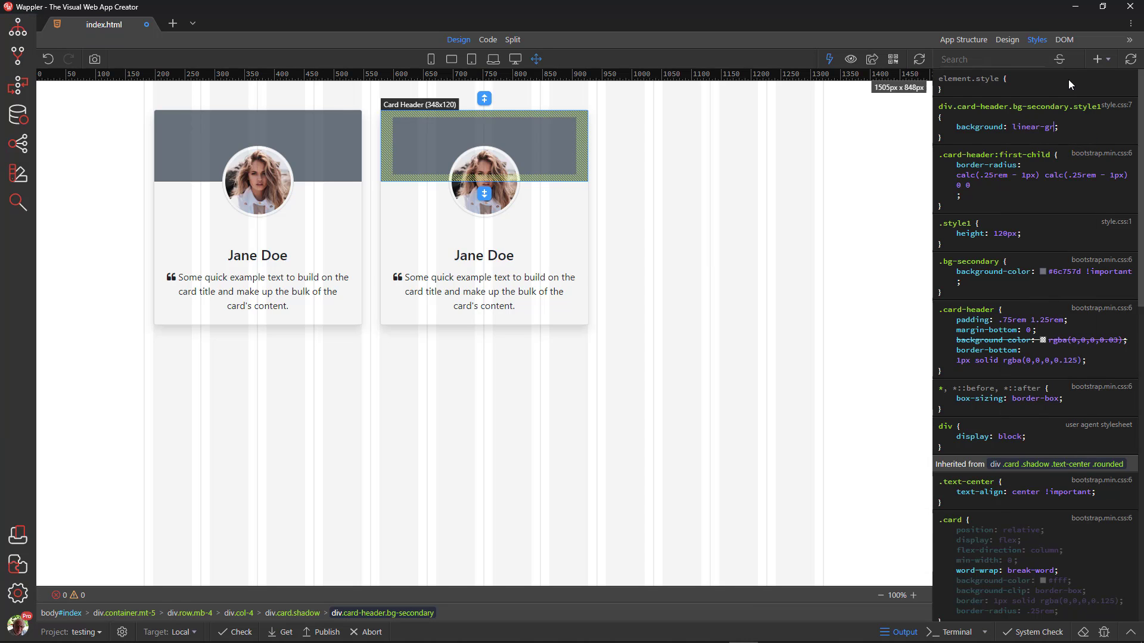
pyautogui.write('adient(blue, white')
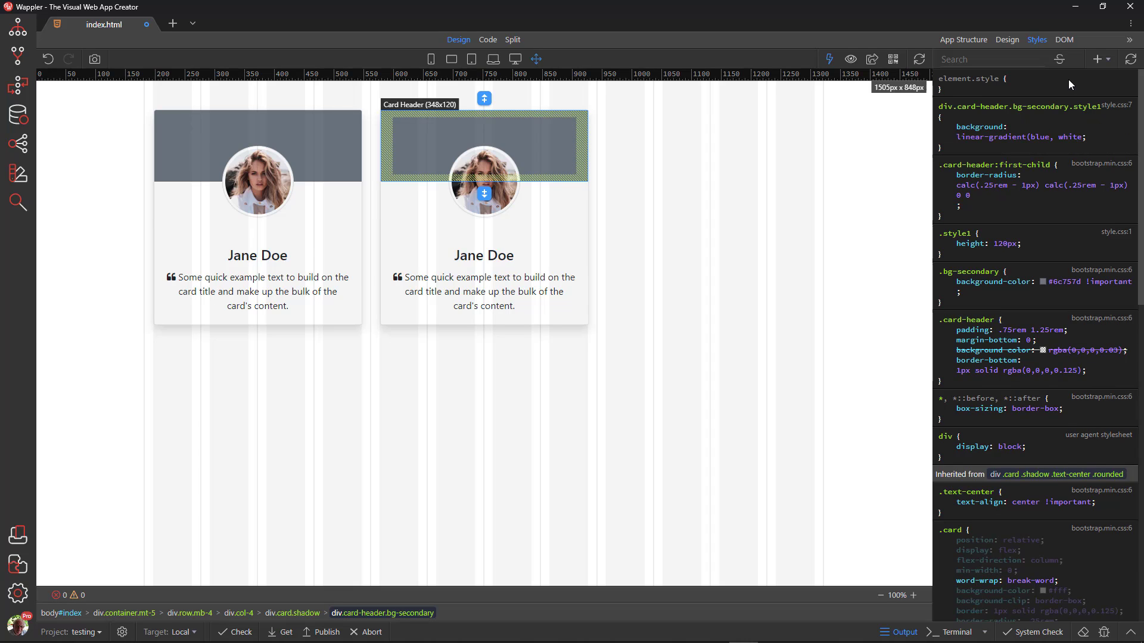
pyautogui.write(')')
pyautogui.press('Return')
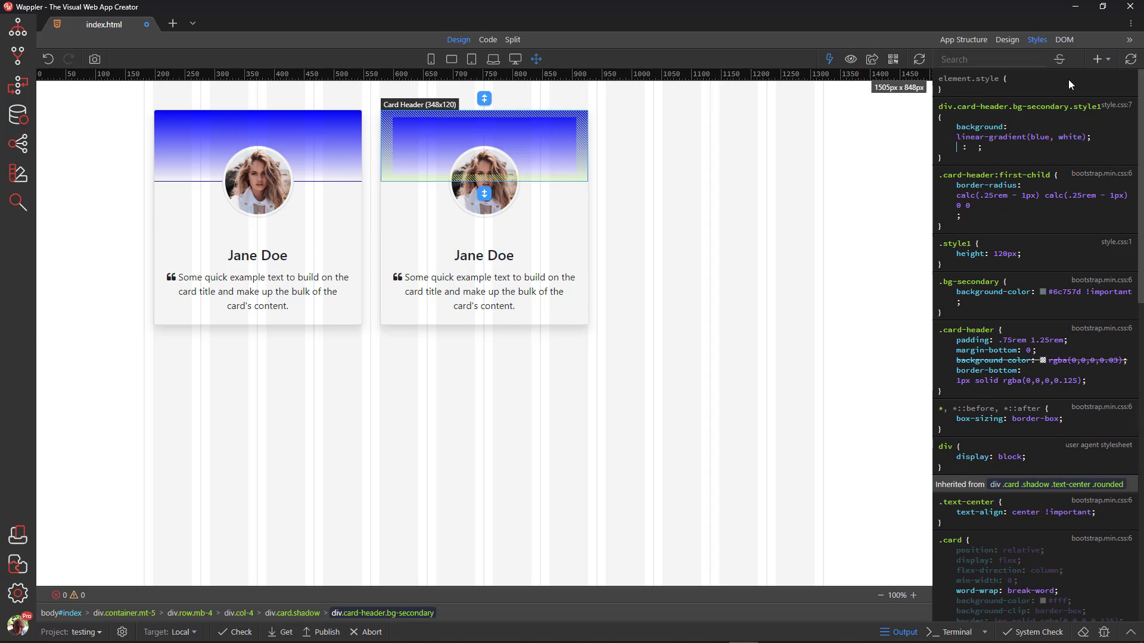
# Change the first card header's background color to Primary
pyautogui.click(295, 144)
pyautogui.click(963, 40)
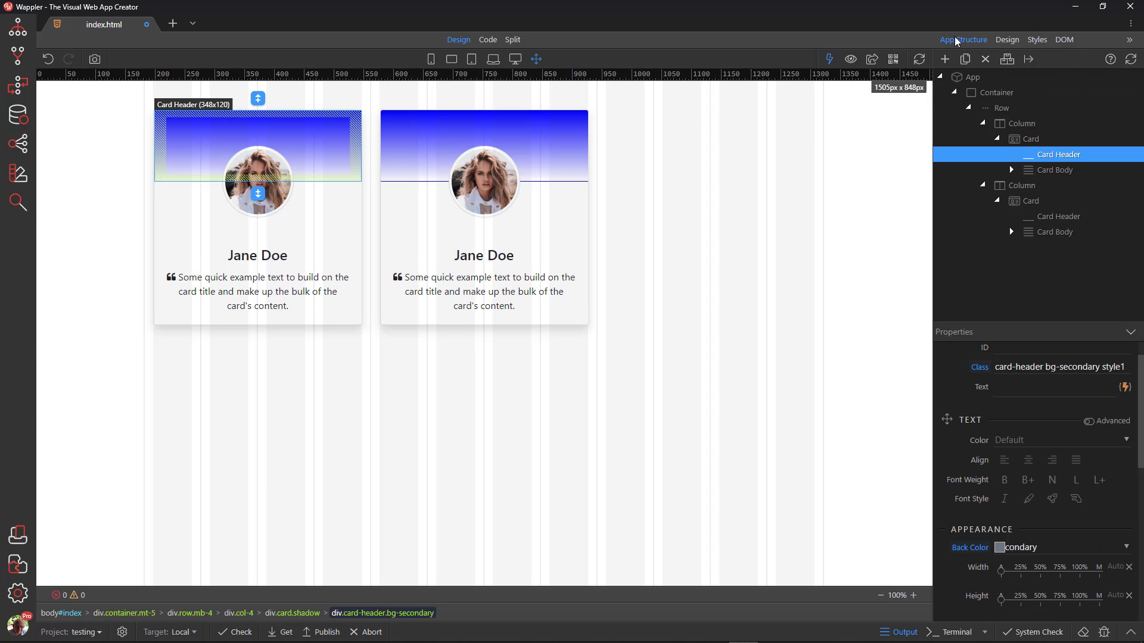
pyautogui.click(1094, 544)
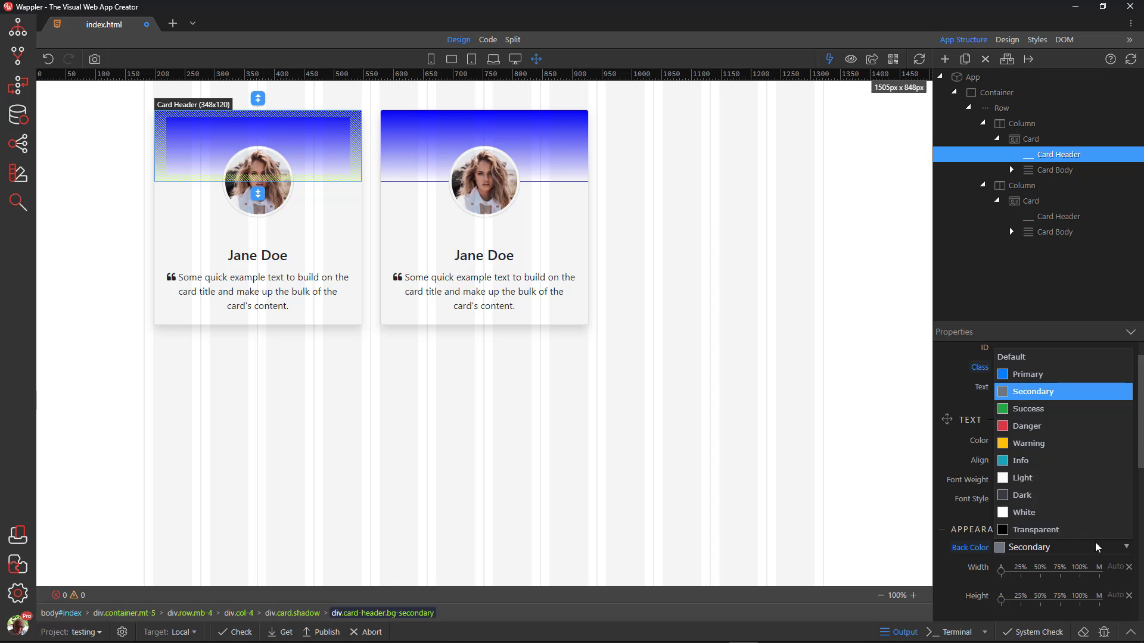
pyautogui.click(1026, 378)
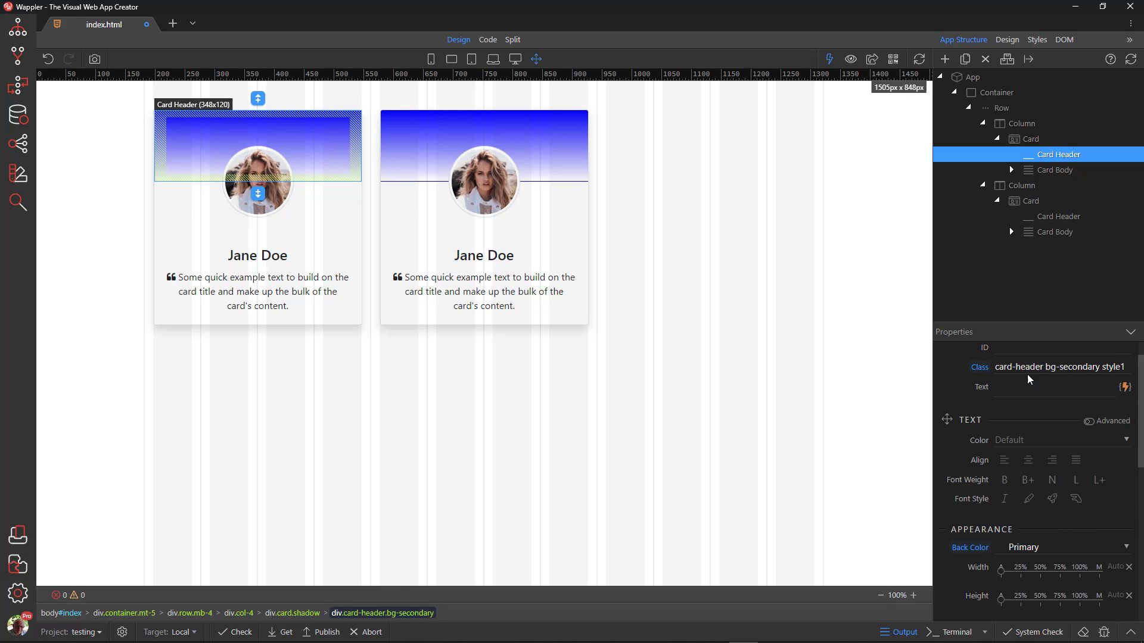
pyautogui.click(854, 327)
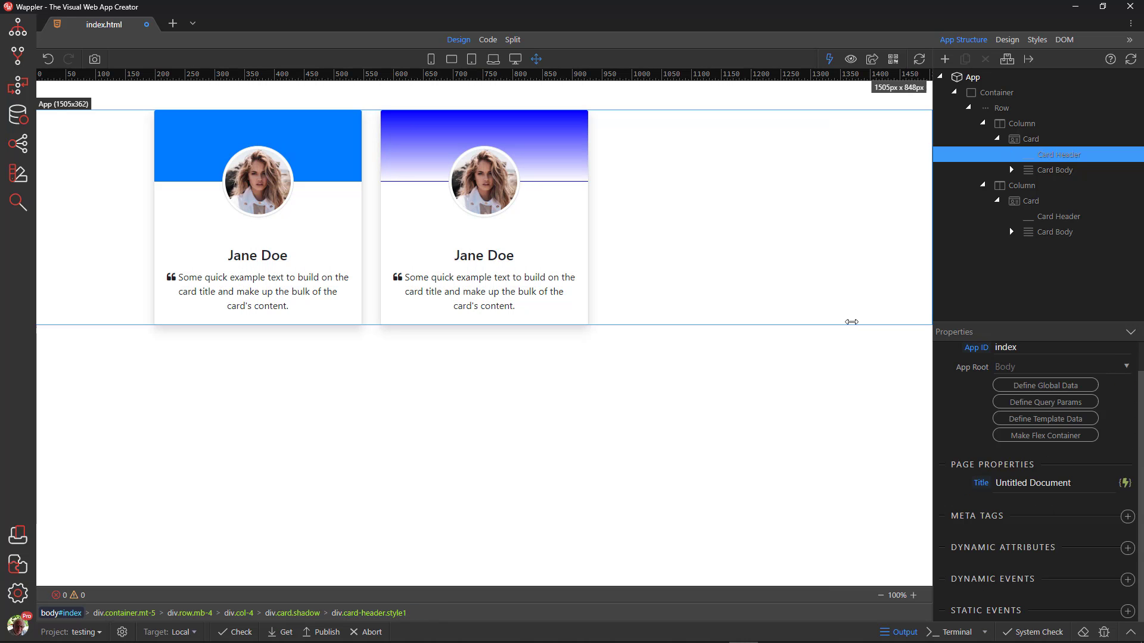
# Remove the border from the second card's header using Bootstrap's border-0 option
pyautogui.click(573, 153)
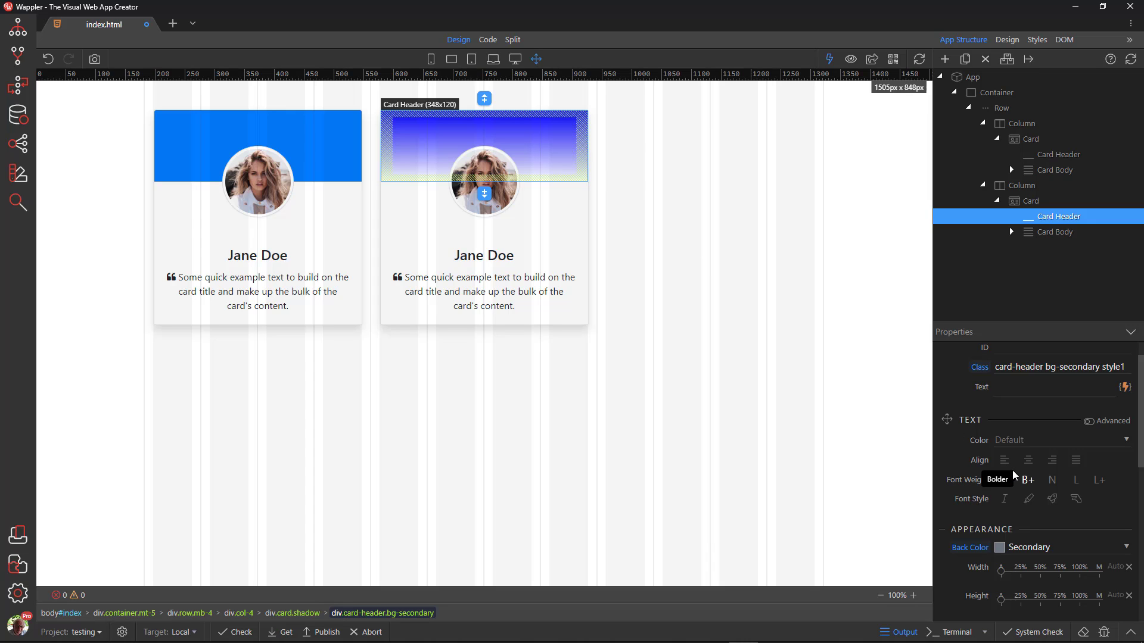
pyautogui.click(1027, 479)
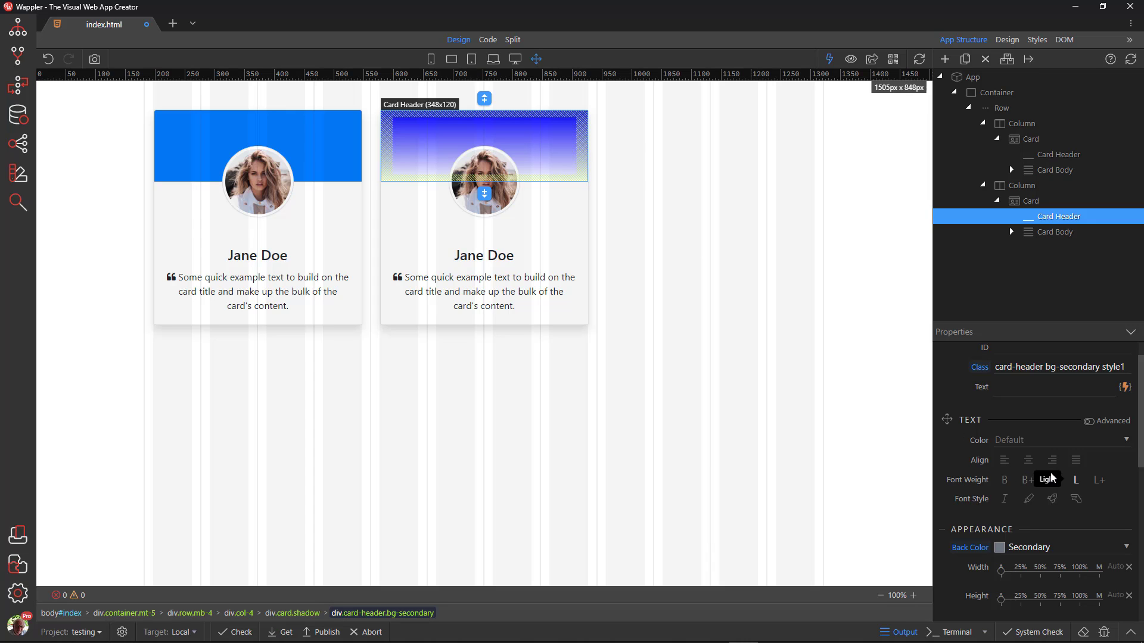
pyautogui.scroll(-8, 1051, 477)
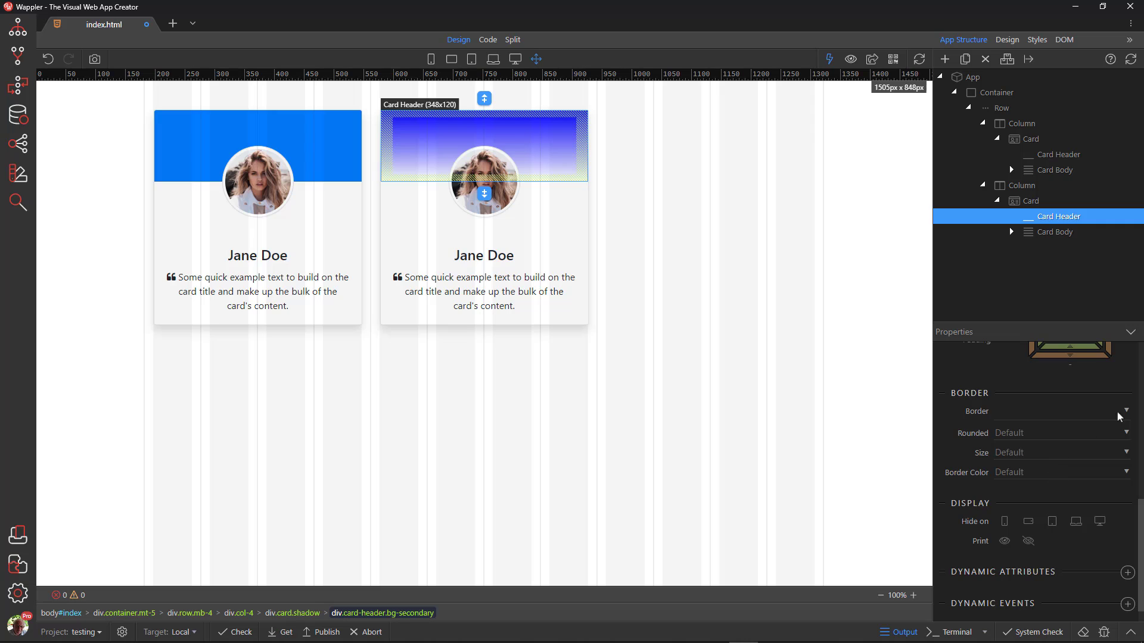
pyautogui.click(1119, 415)
pyautogui.click(1032, 442)
pyautogui.click(785, 341)
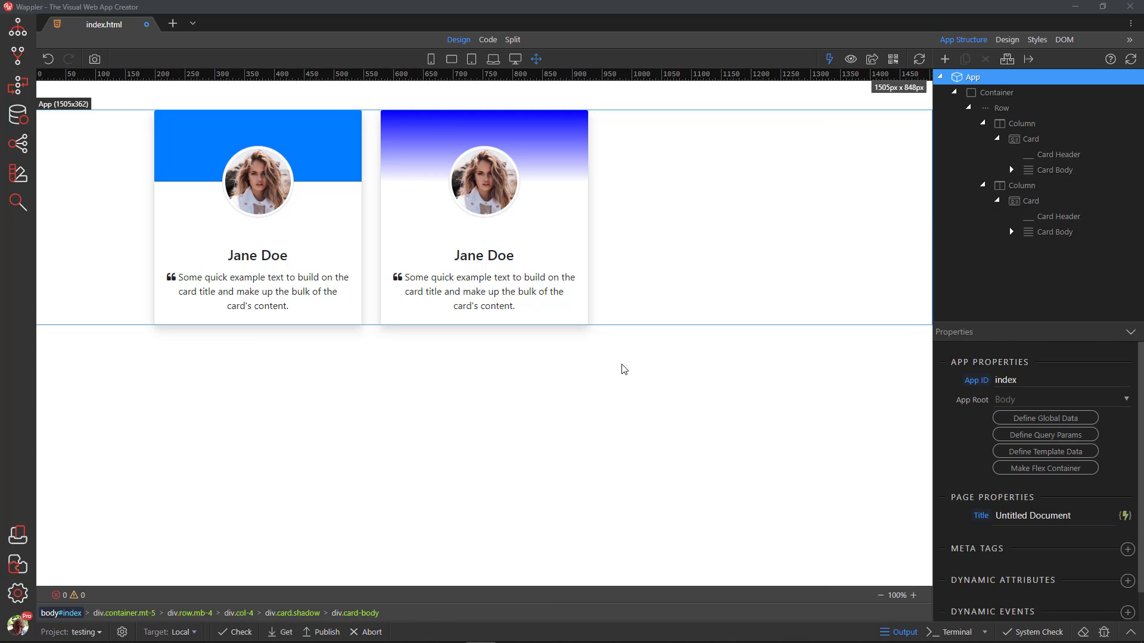
# Set the second card body's background color to Light
pyautogui.click(544, 241)
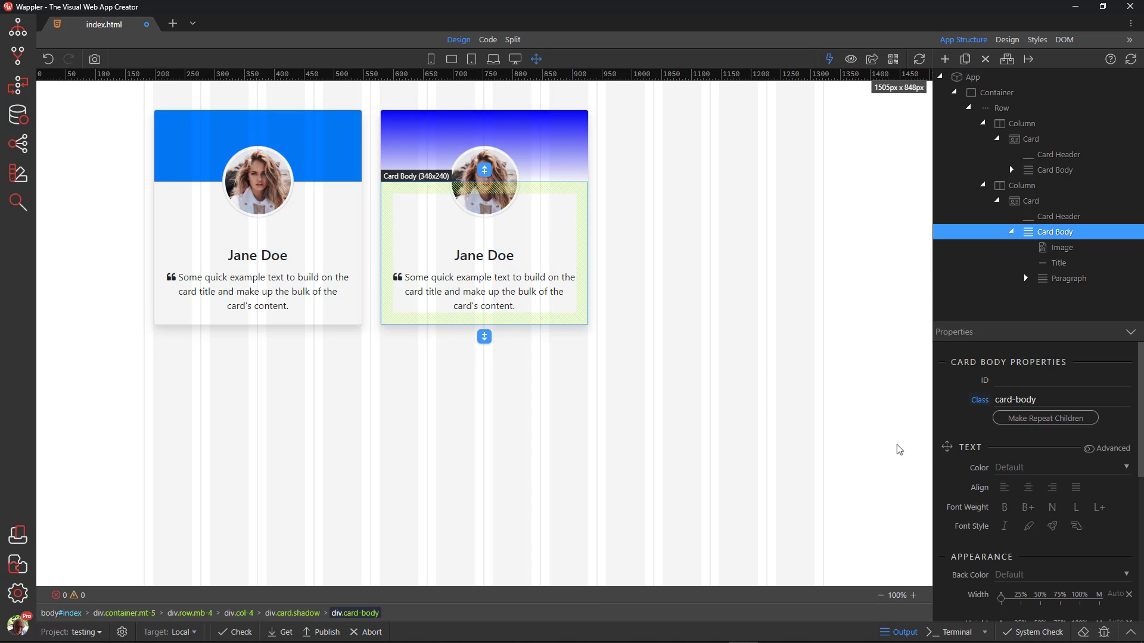
pyautogui.click(1109, 574)
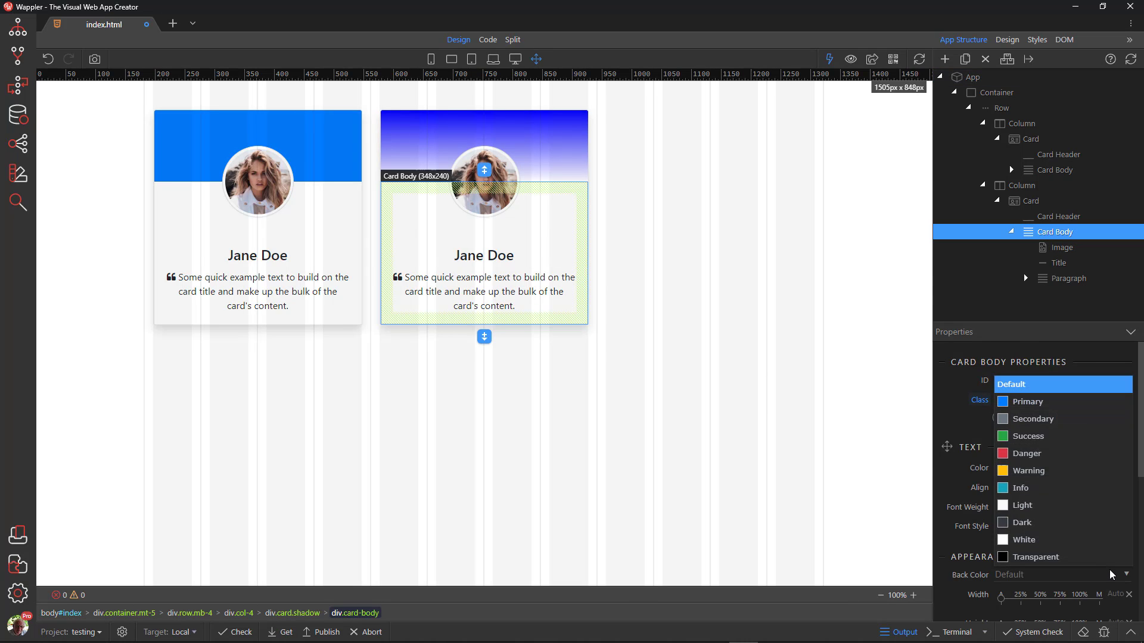
pyautogui.click(1024, 507)
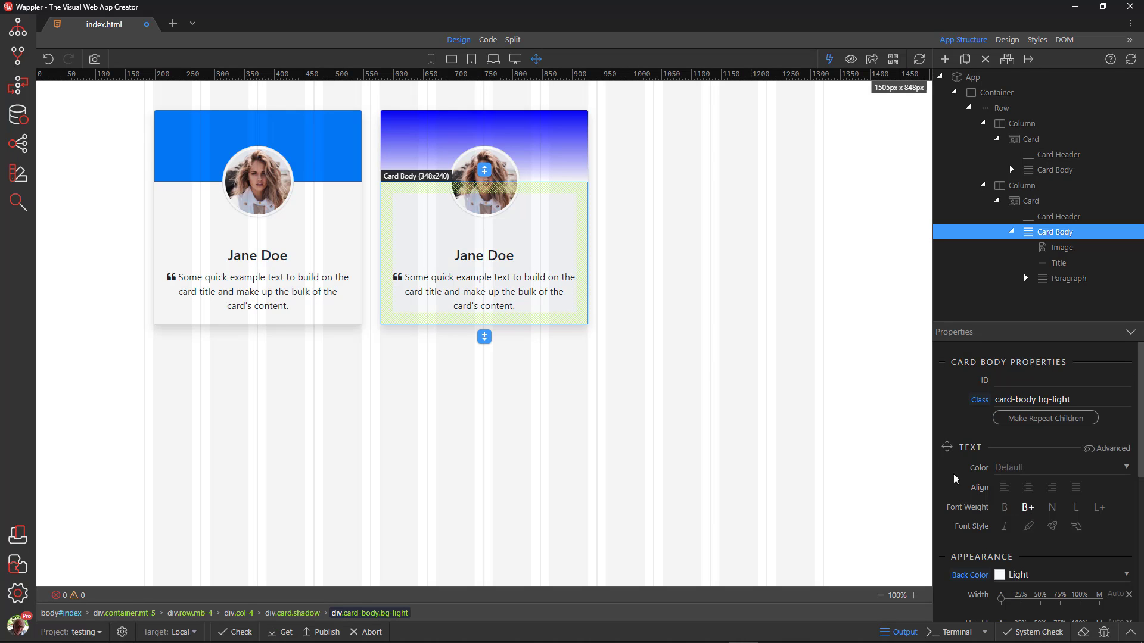
pyautogui.click(707, 357)
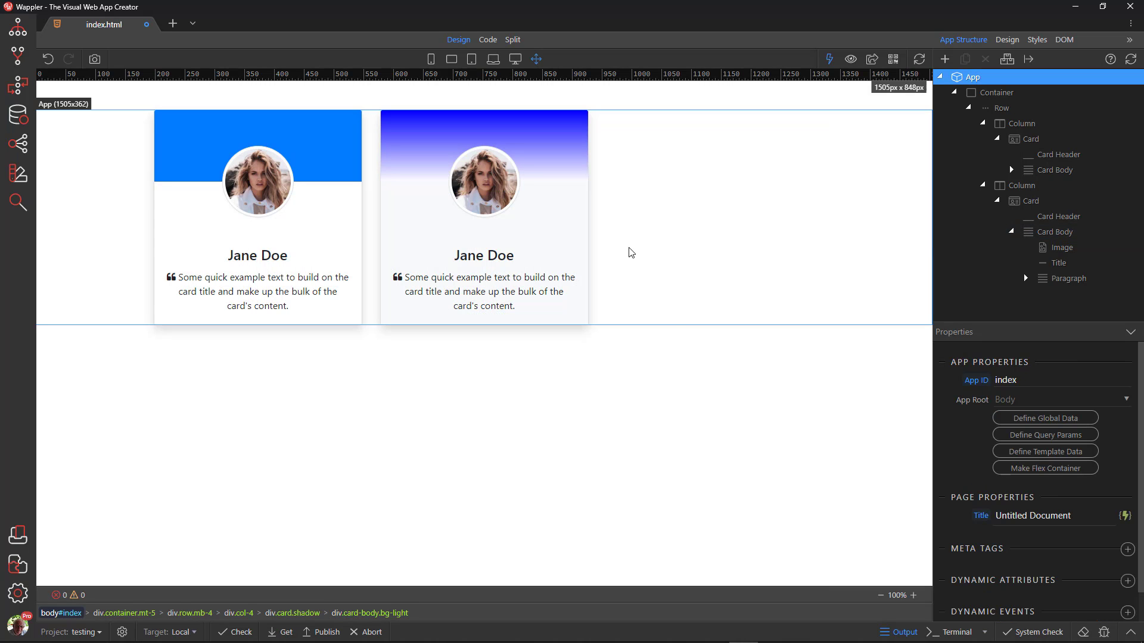
# In the second card header's gradient rule, replace the first color with the Bootstrap variable var(--primary)
pyautogui.click(552, 142)
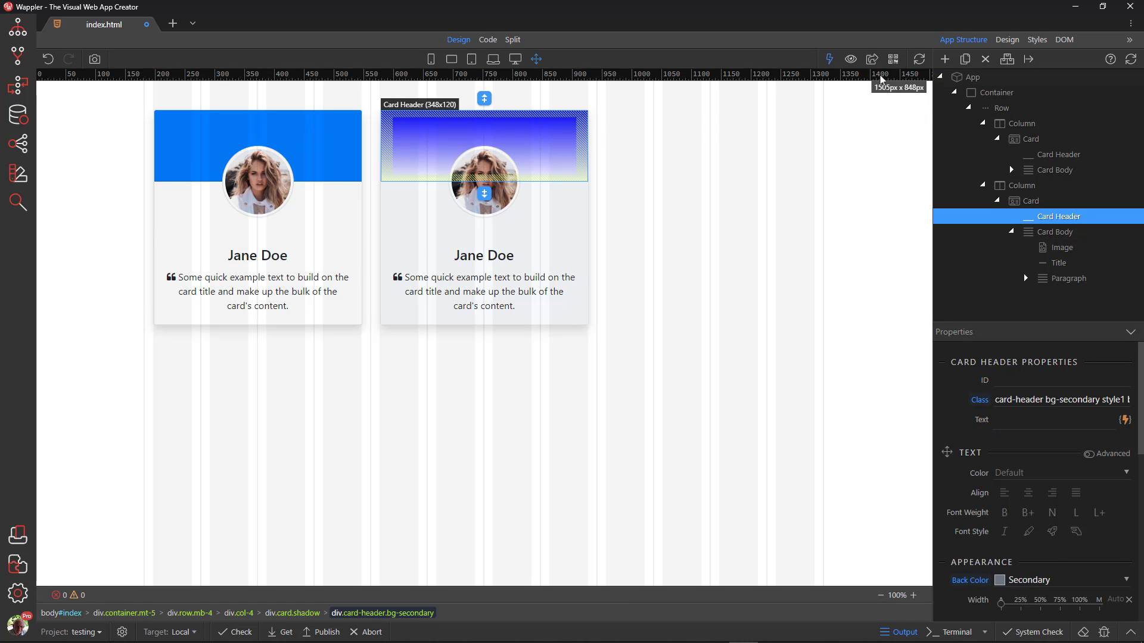
pyautogui.click(1035, 40)
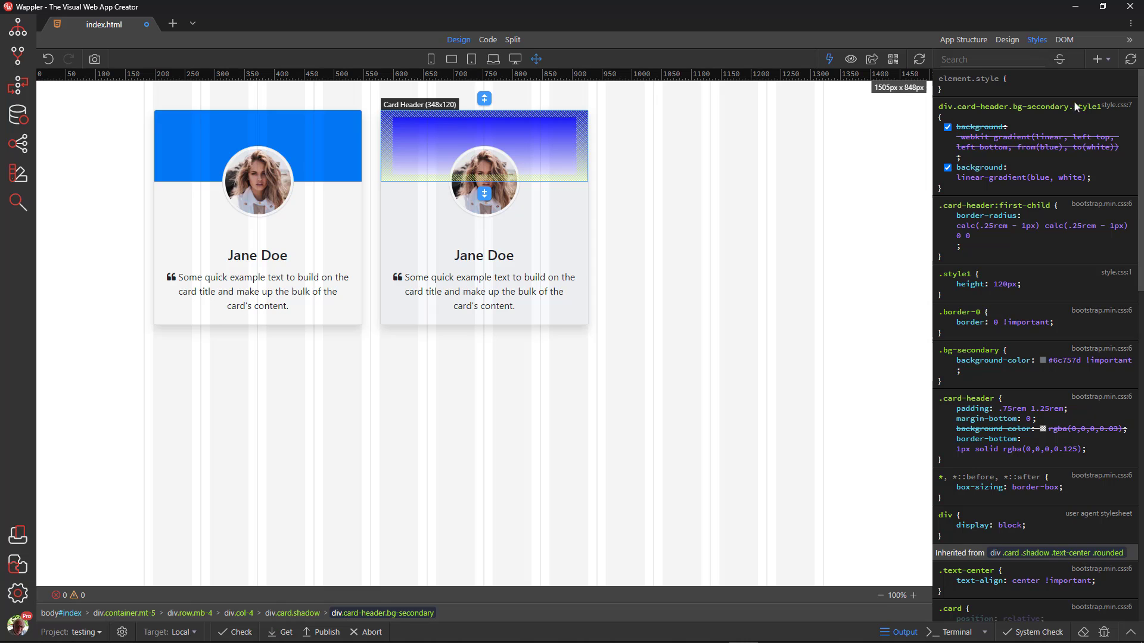
pyautogui.scroll(-2, 1139, 267)
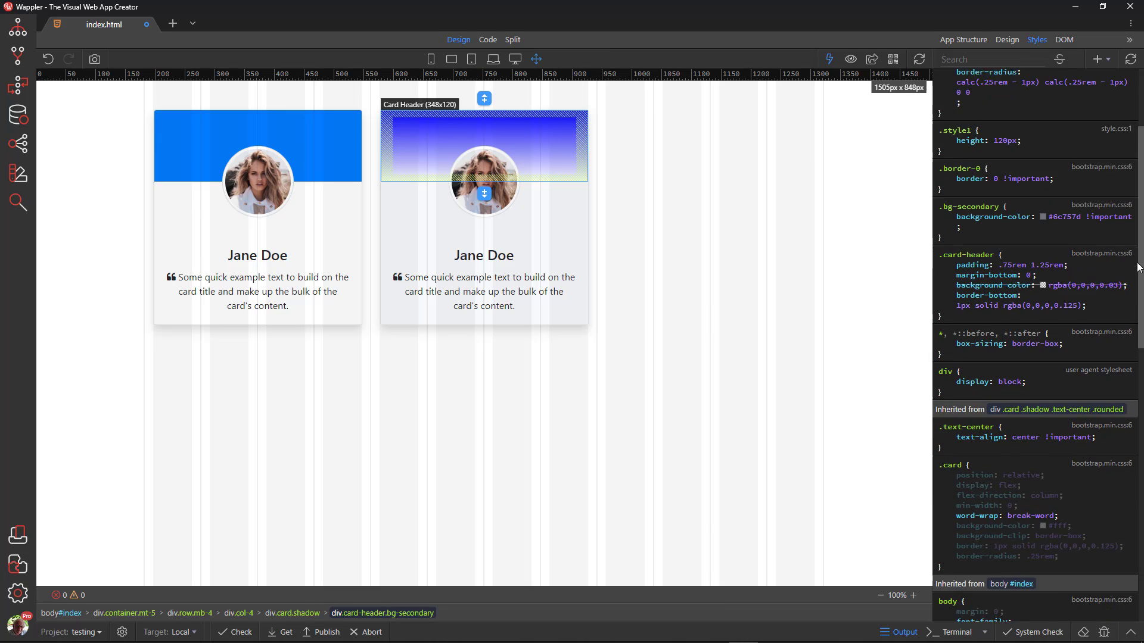
pyautogui.moveTo(1139, 267); pyautogui.dragTo(1141, 500)
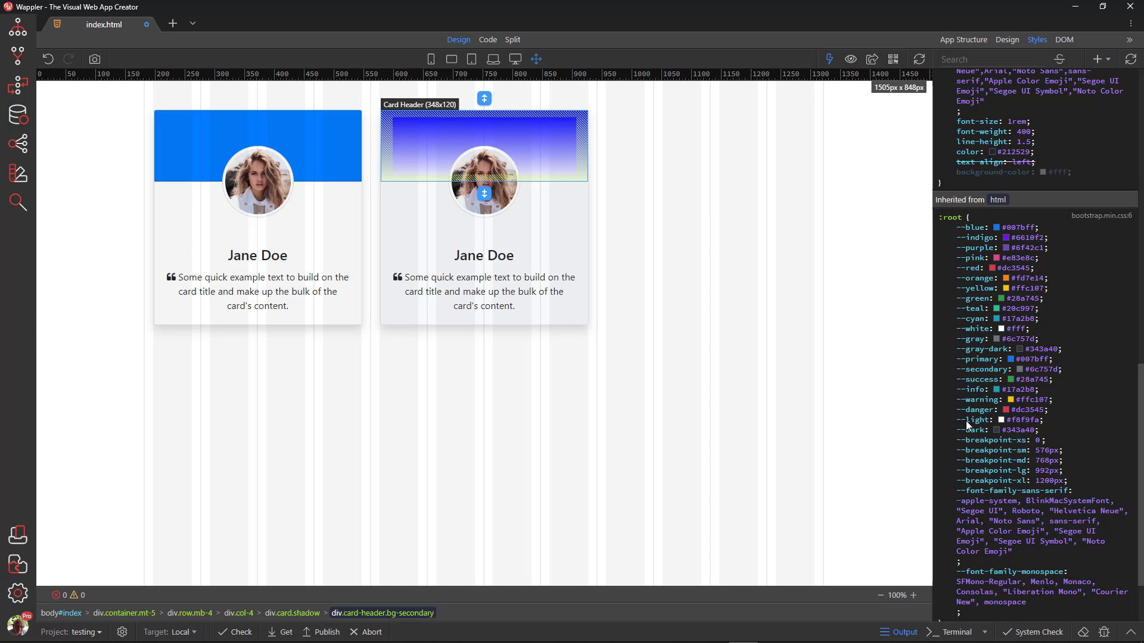
pyautogui.moveTo(1141, 408); pyautogui.dragTo(1141, 94)
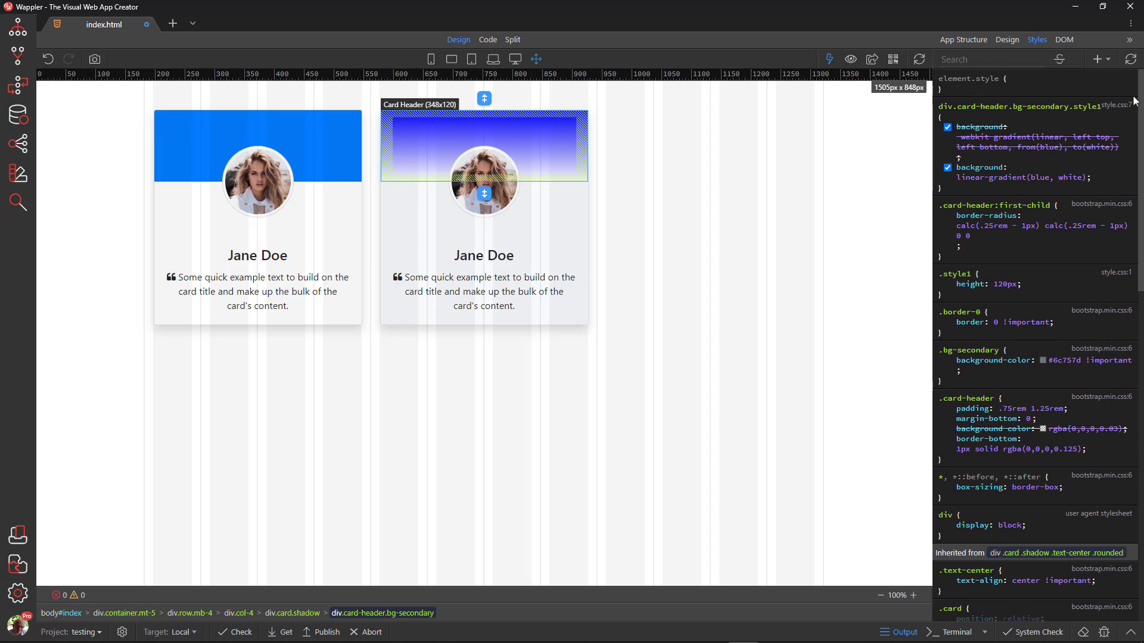
pyautogui.click(1035, 178)
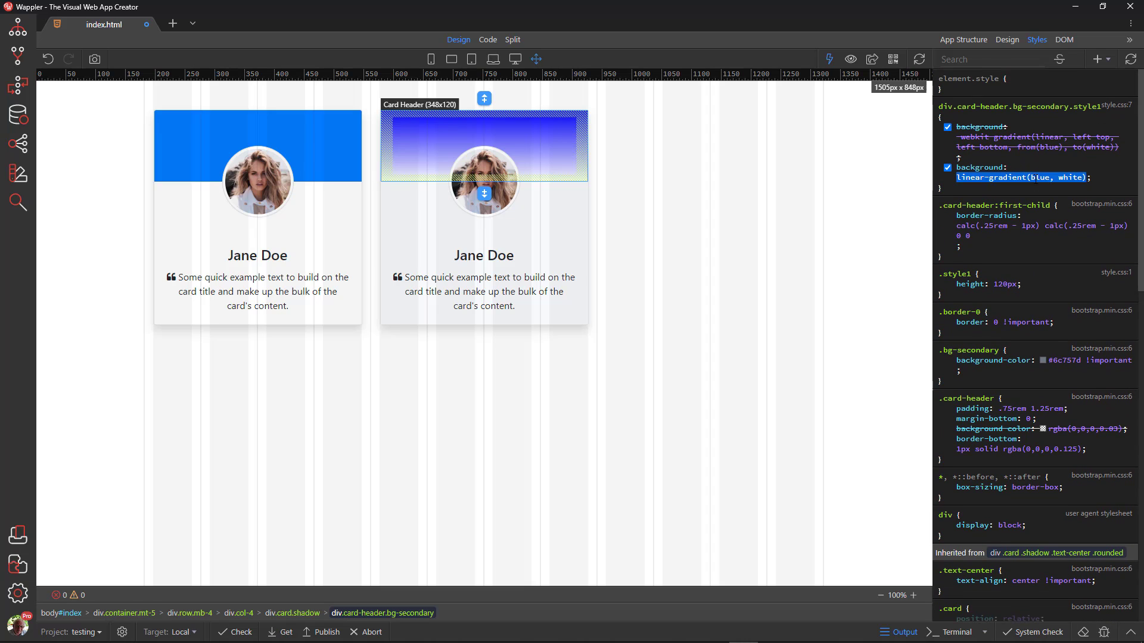
pyautogui.doubleClick(1036, 178)
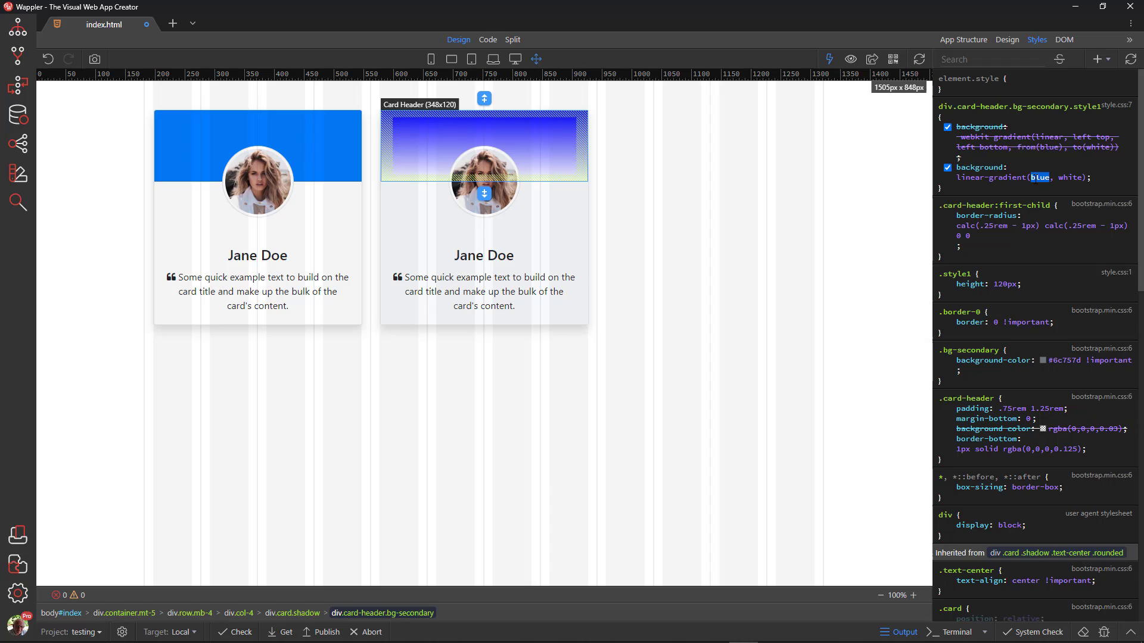
pyautogui.write('var(--primary')
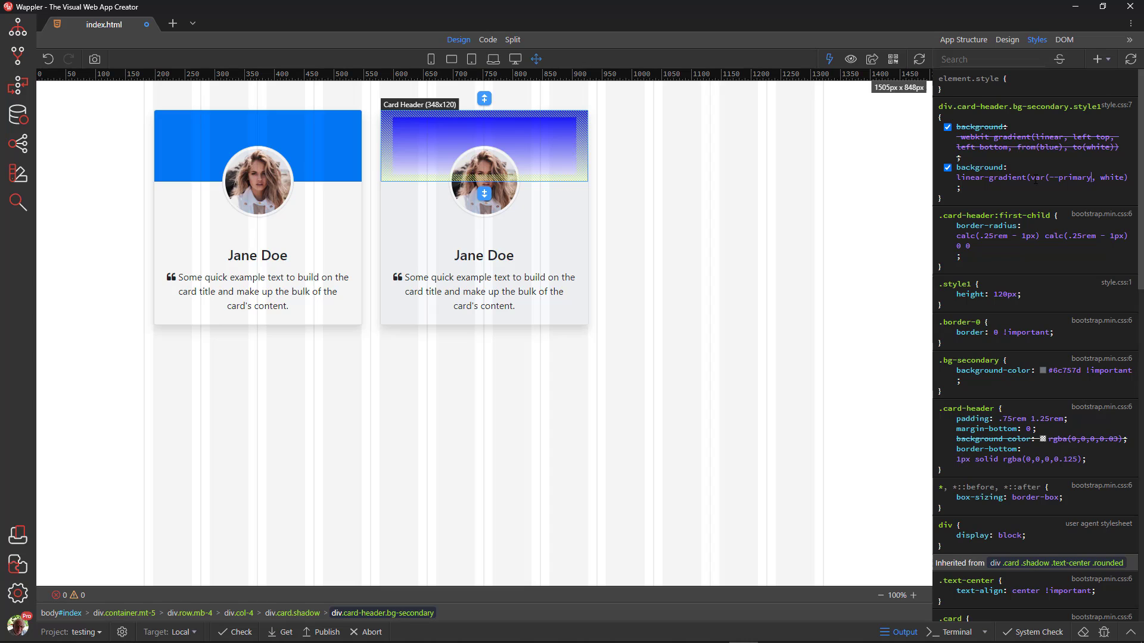
pyautogui.write(')')
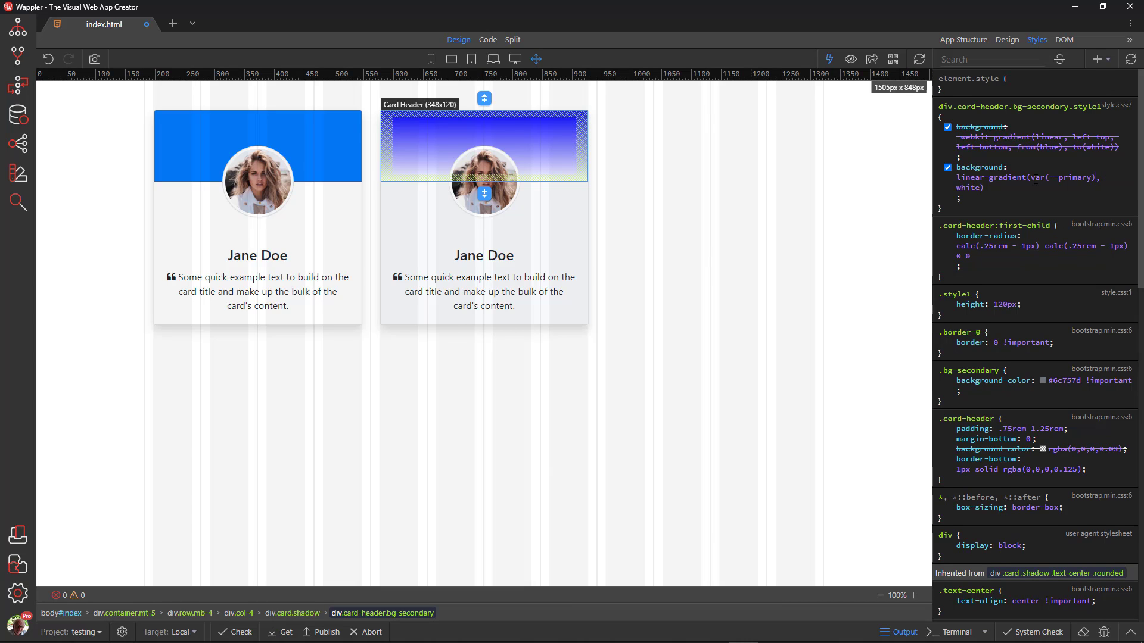
# Replace the end color of the second card header's gradient with var(--light)
pyautogui.doubleClick(968, 188)
pyautogui.write('v')
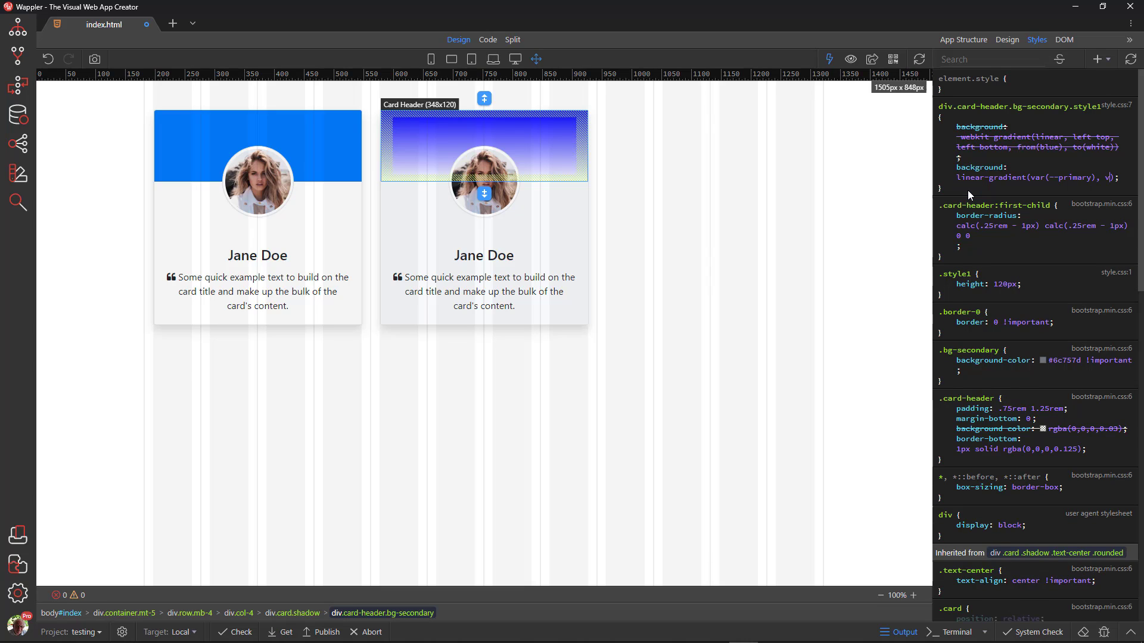
pyautogui.write('ar(--light')
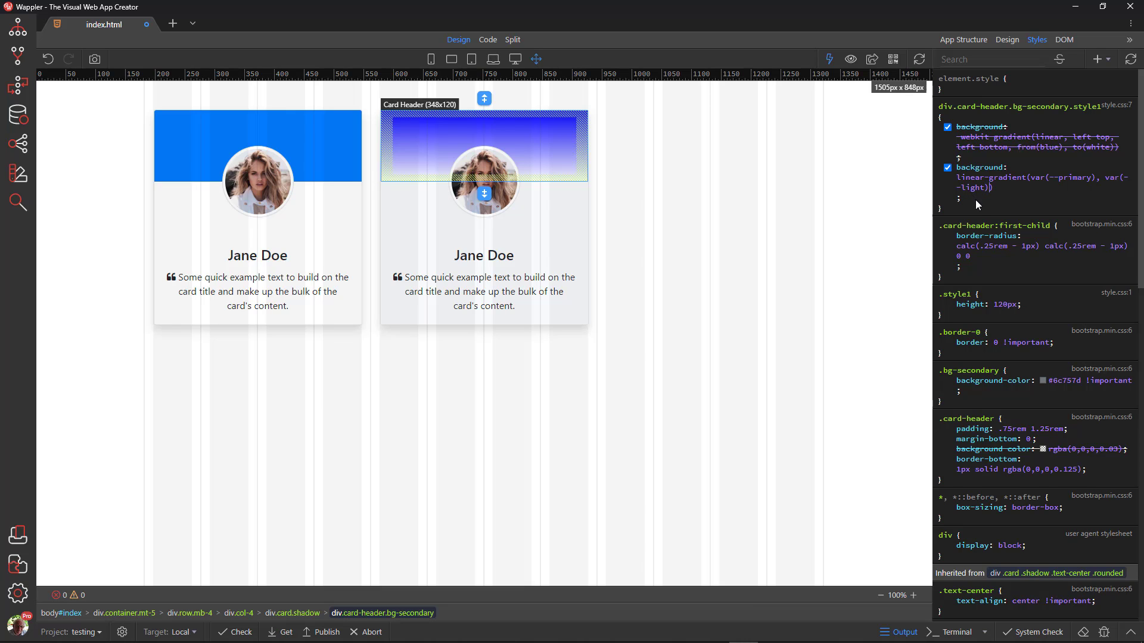
pyautogui.click(701, 194)
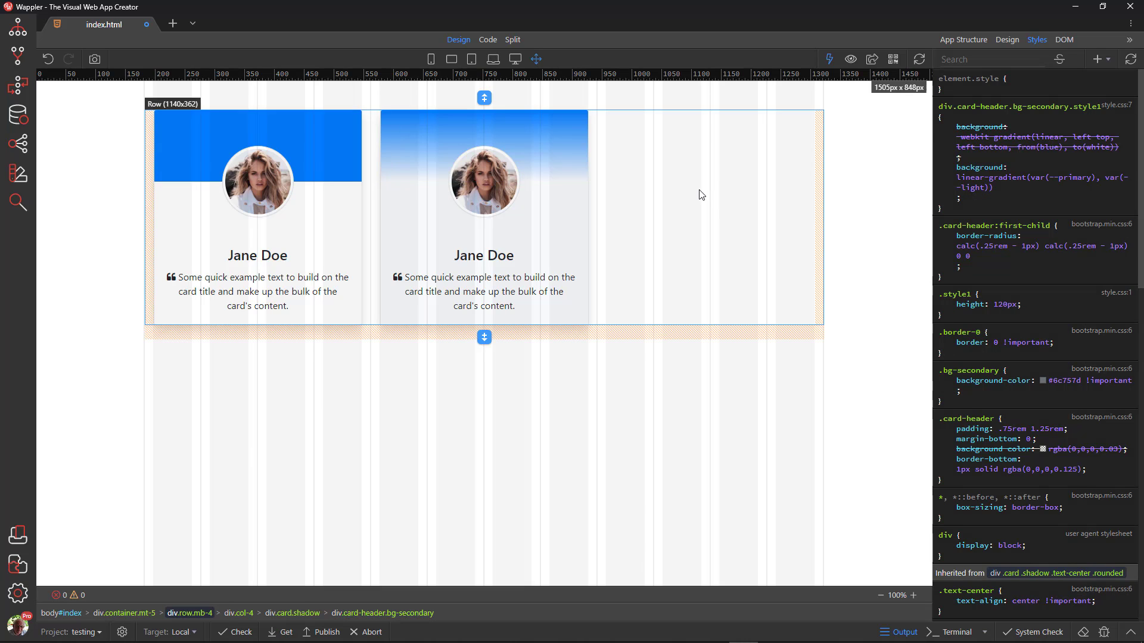
# Duplicate the second card's column and add the class card-container to the copy
pyautogui.click(964, 41)
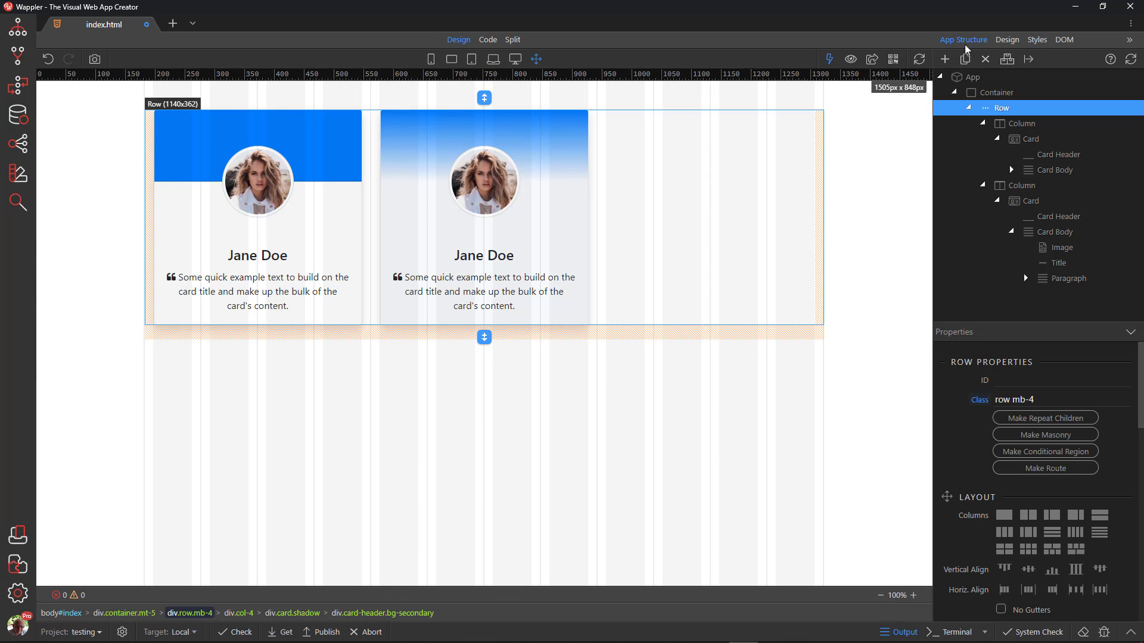
pyautogui.click(971, 77)
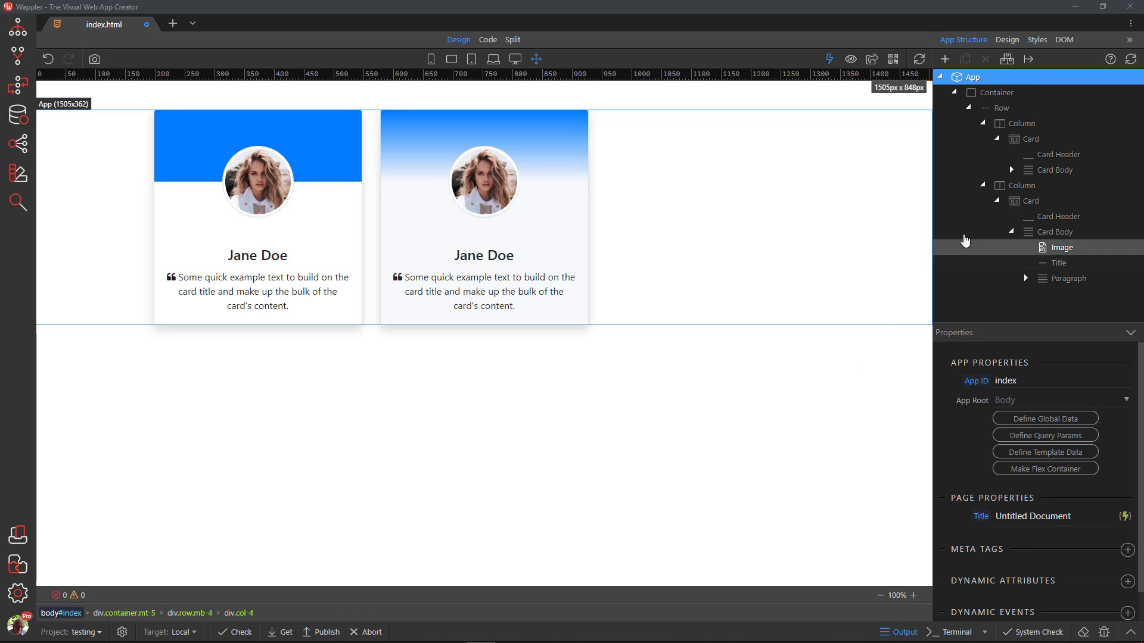
pyautogui.click(1007, 186)
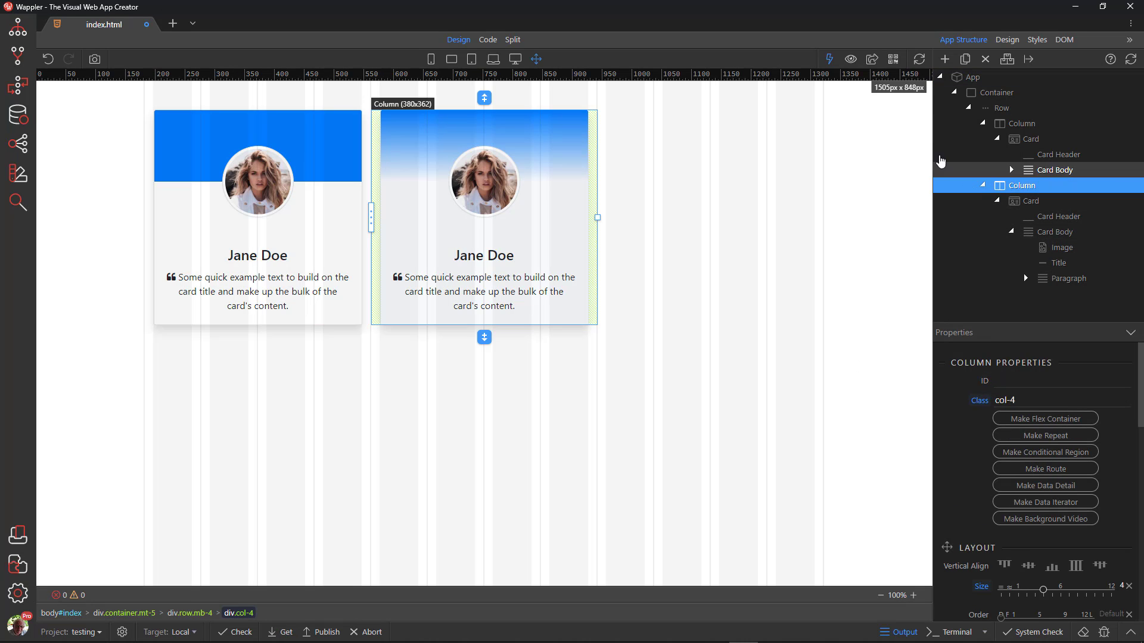
pyautogui.click(964, 59)
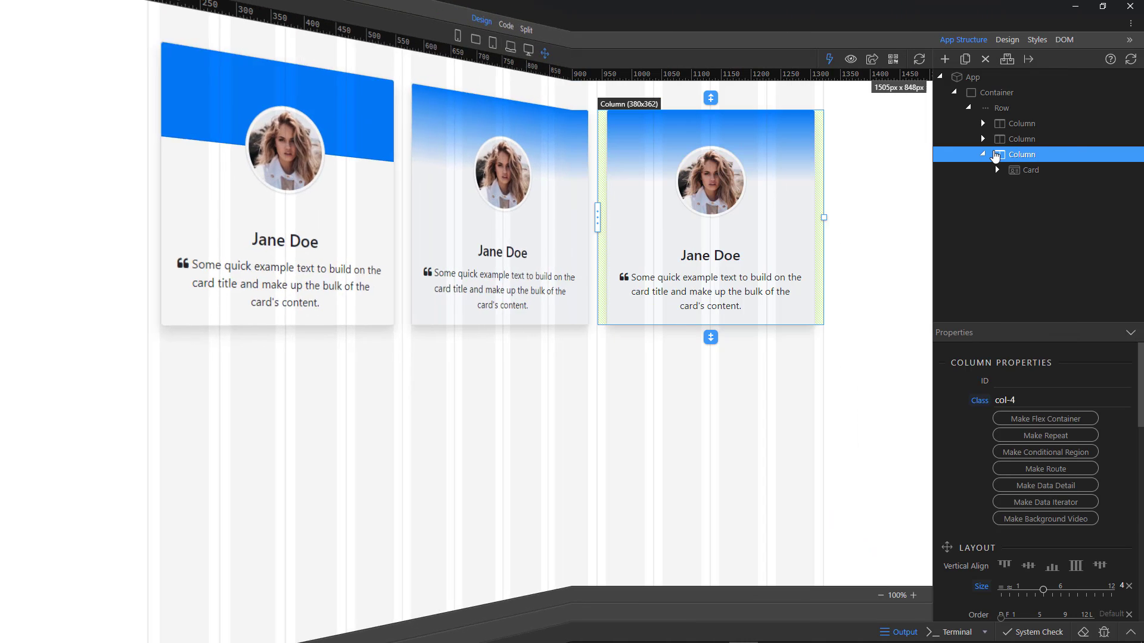
pyautogui.click(1041, 395)
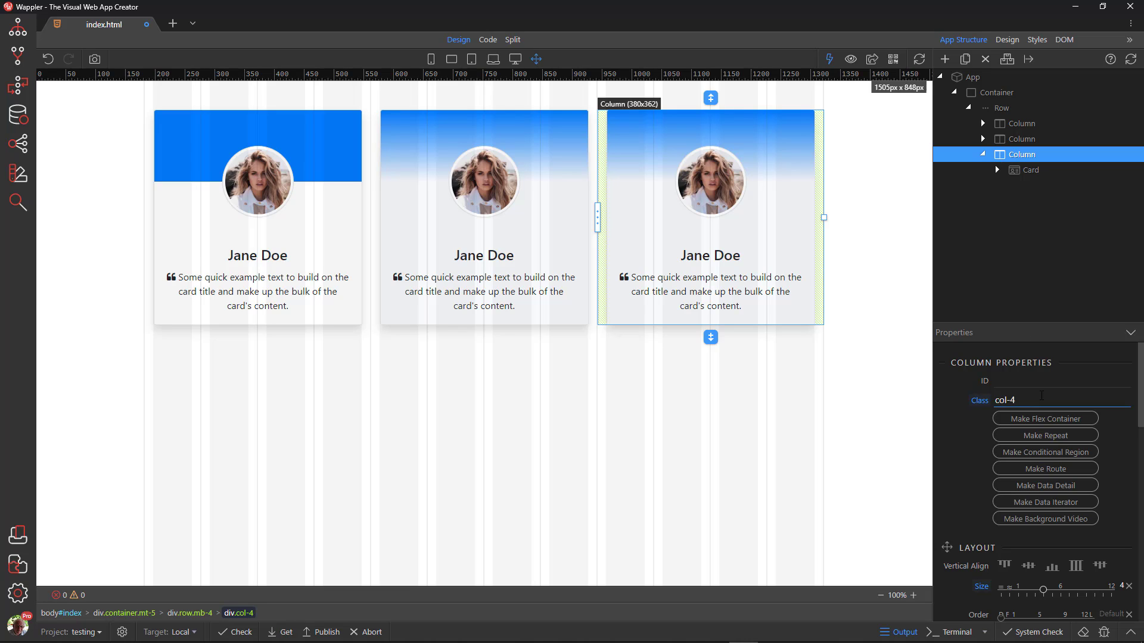
pyautogui.write('card-container')
# Insert a div element directly before the card inside the card-container column
pyautogui.click(1017, 172)
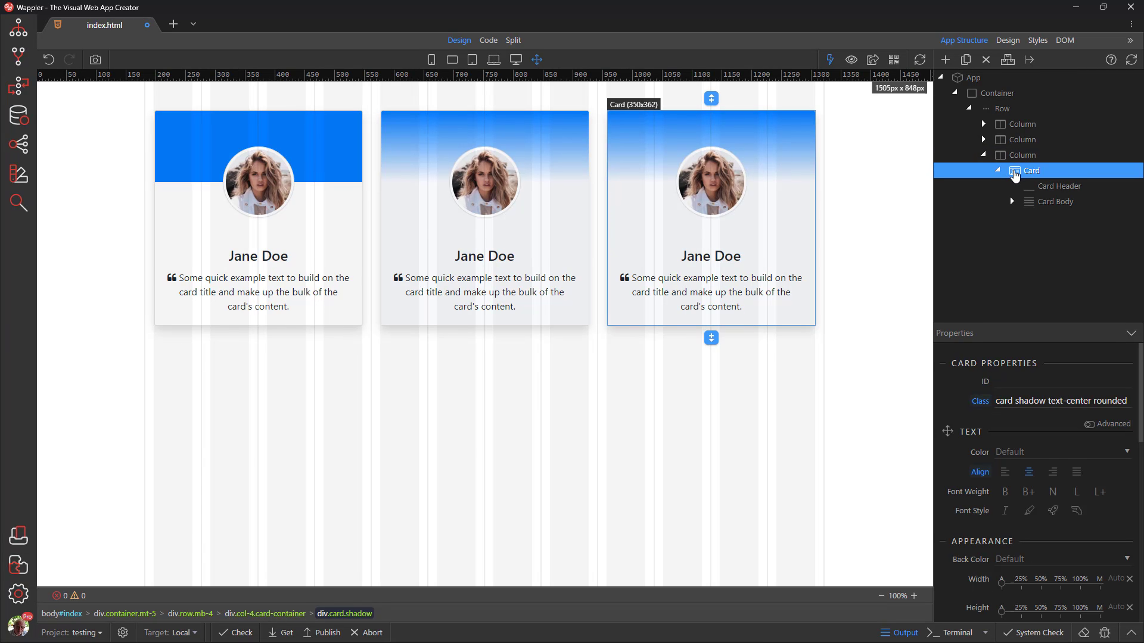
pyautogui.click(1067, 40)
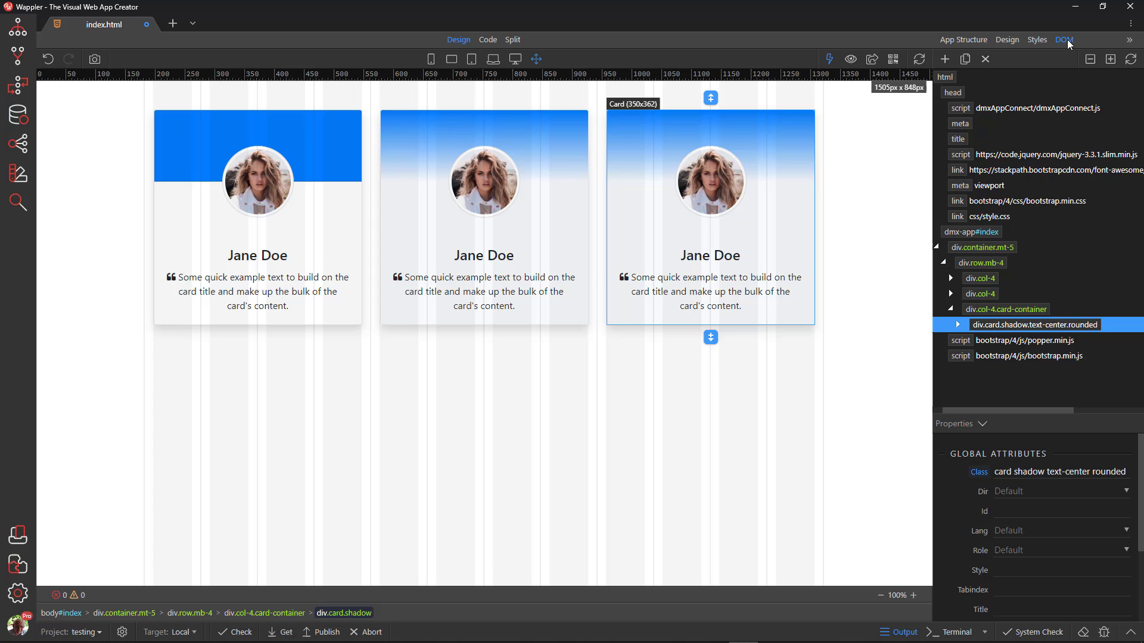
pyautogui.rightClick(1000, 328)
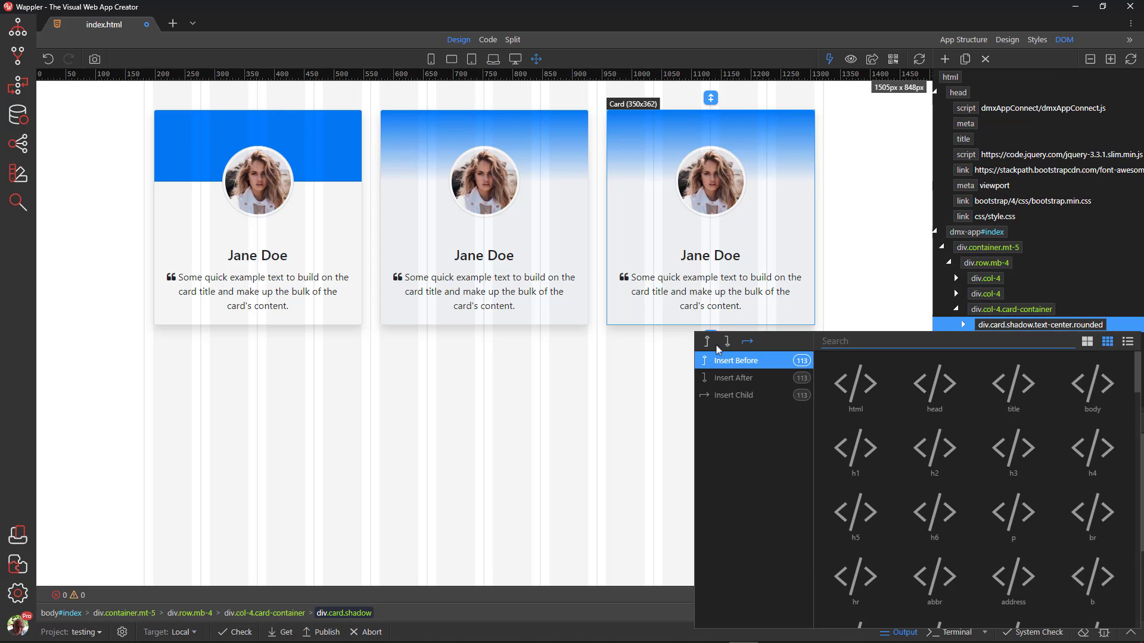
pyautogui.click(707, 341)
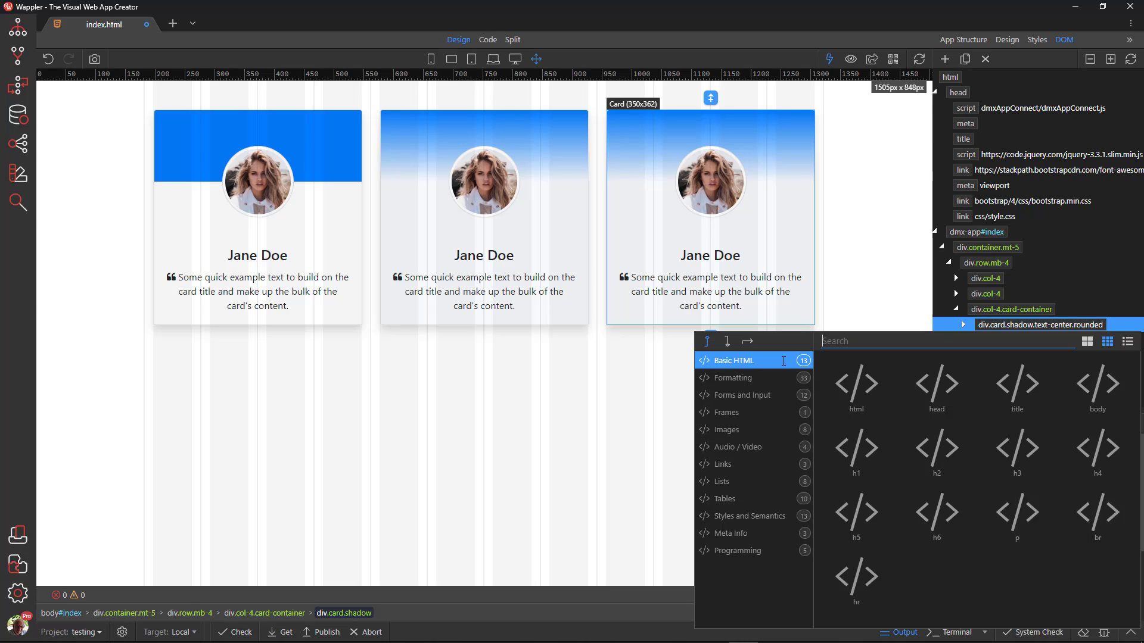
pyautogui.write('div')
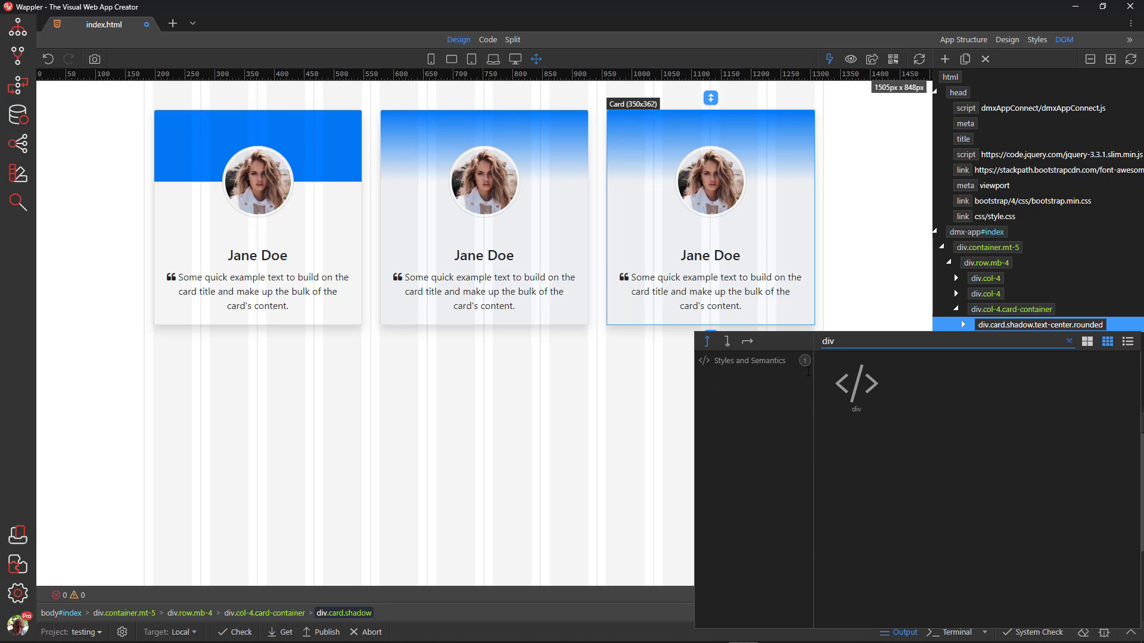
pyautogui.click(856, 386)
# Give the new div the class card-flip and move the third column's card inside it
pyautogui.click(1038, 471)
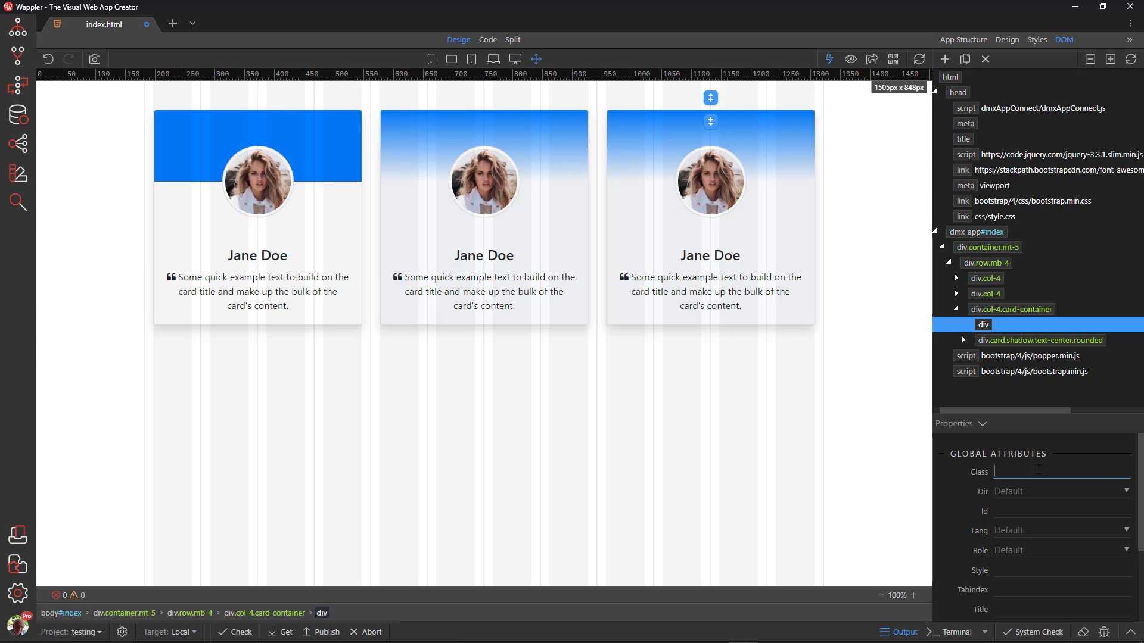
pyautogui.write('card-flip')
pyautogui.click(976, 345)
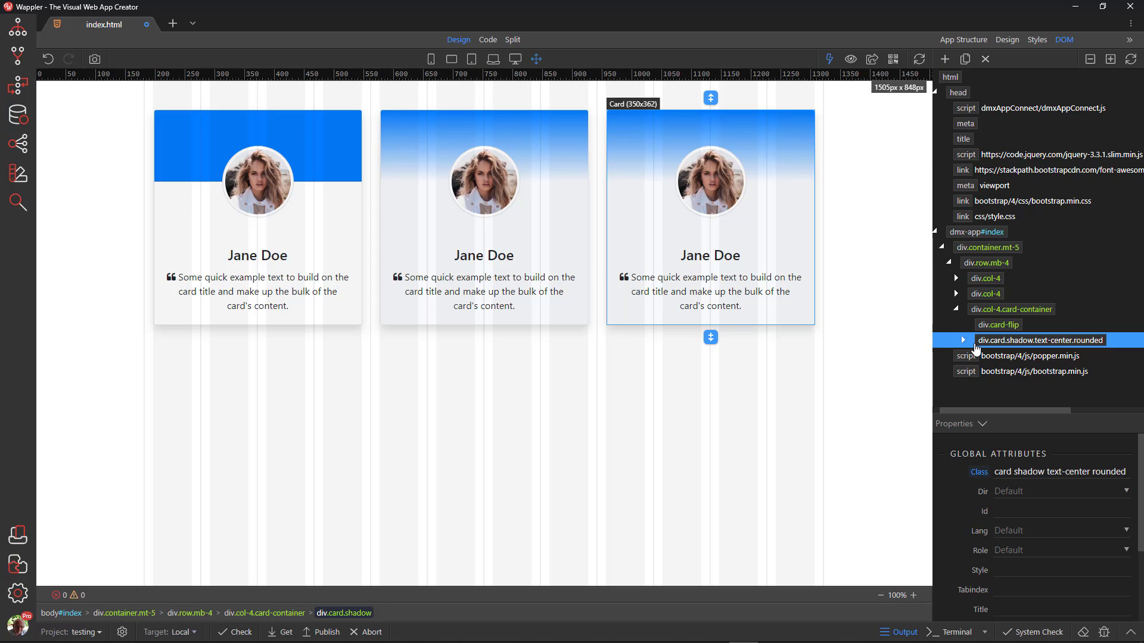
pyautogui.moveTo(975, 348); pyautogui.dragTo(989, 328)
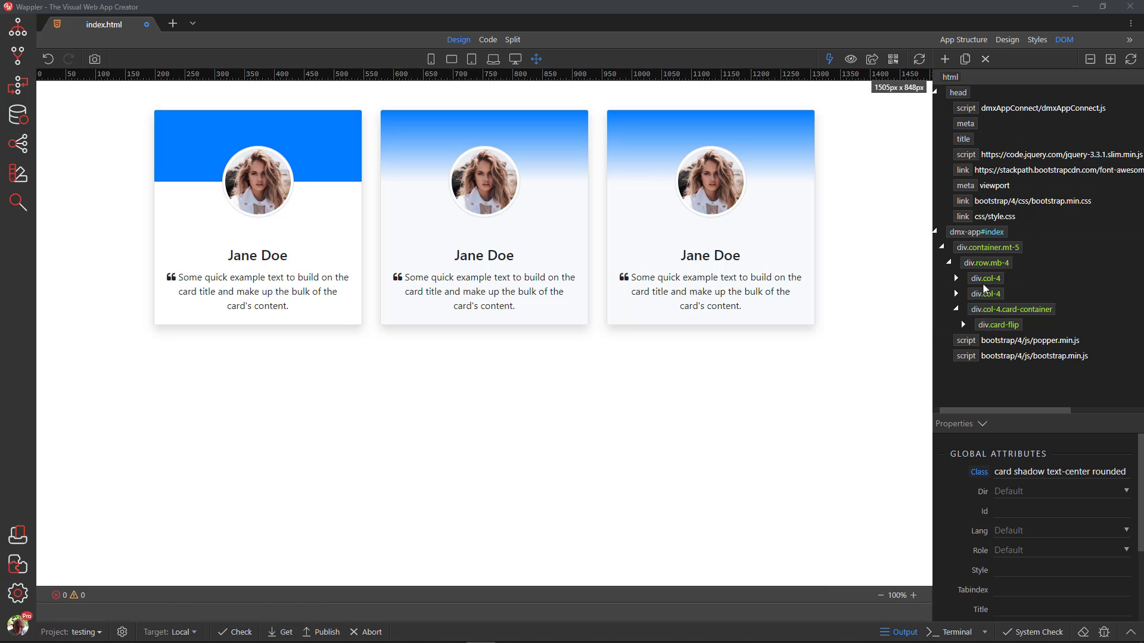
# Add the class front to the card in the third column, directly after its card class
pyautogui.click(959, 40)
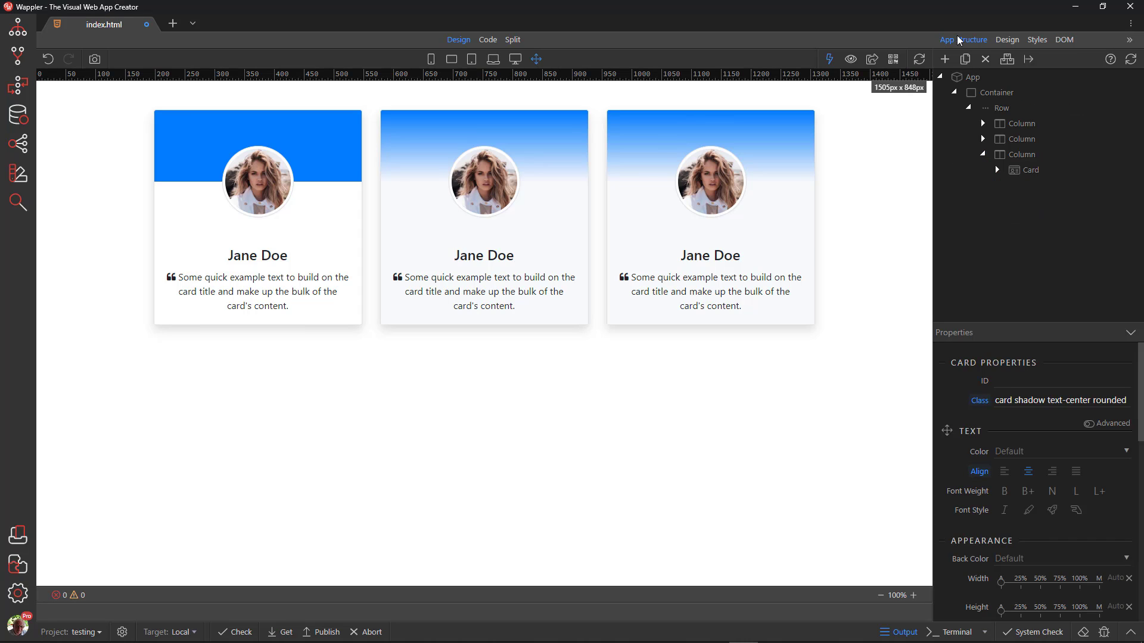
pyautogui.click(1017, 172)
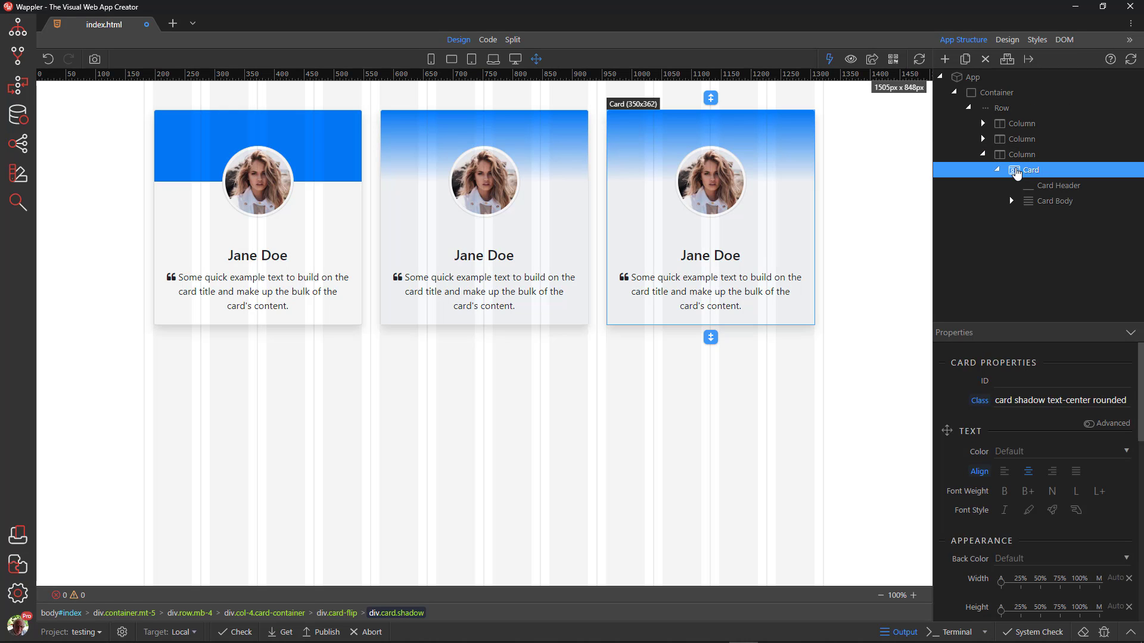
pyautogui.click(1012, 398)
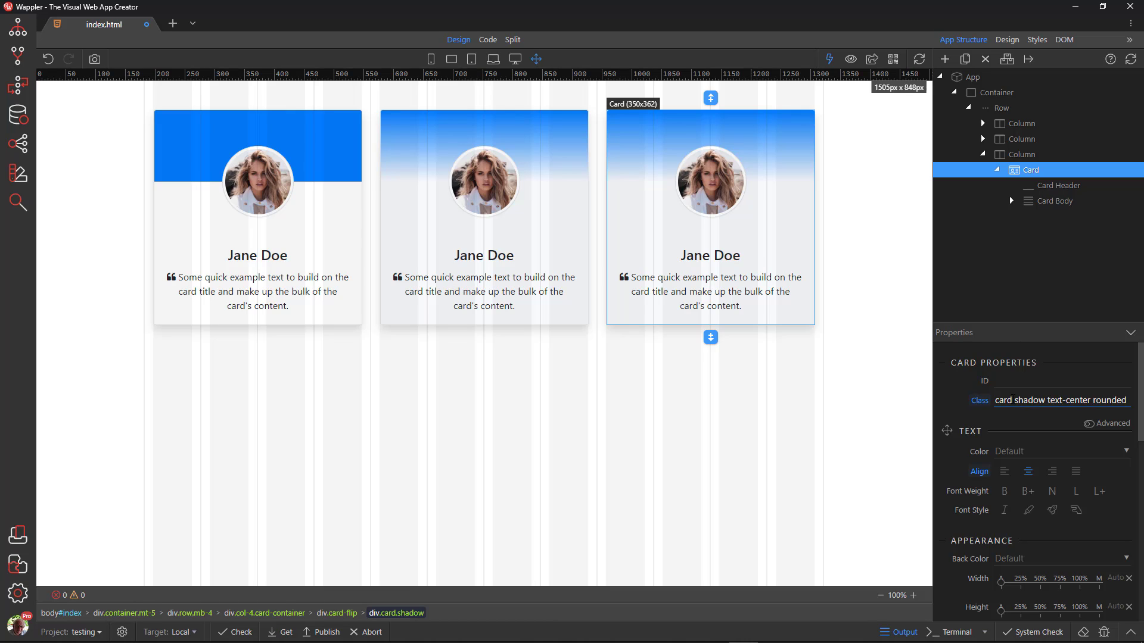
pyautogui.write('front')
pyautogui.click(984, 294)
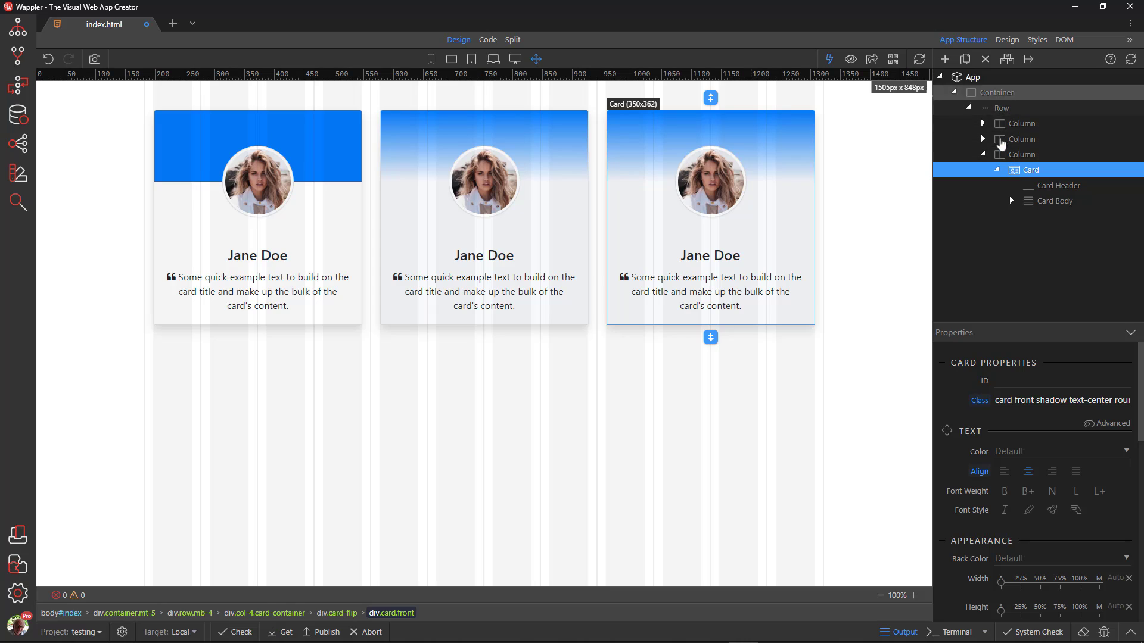
# Duplicate the front card and replace the copy's front class with back
pyautogui.click(965, 60)
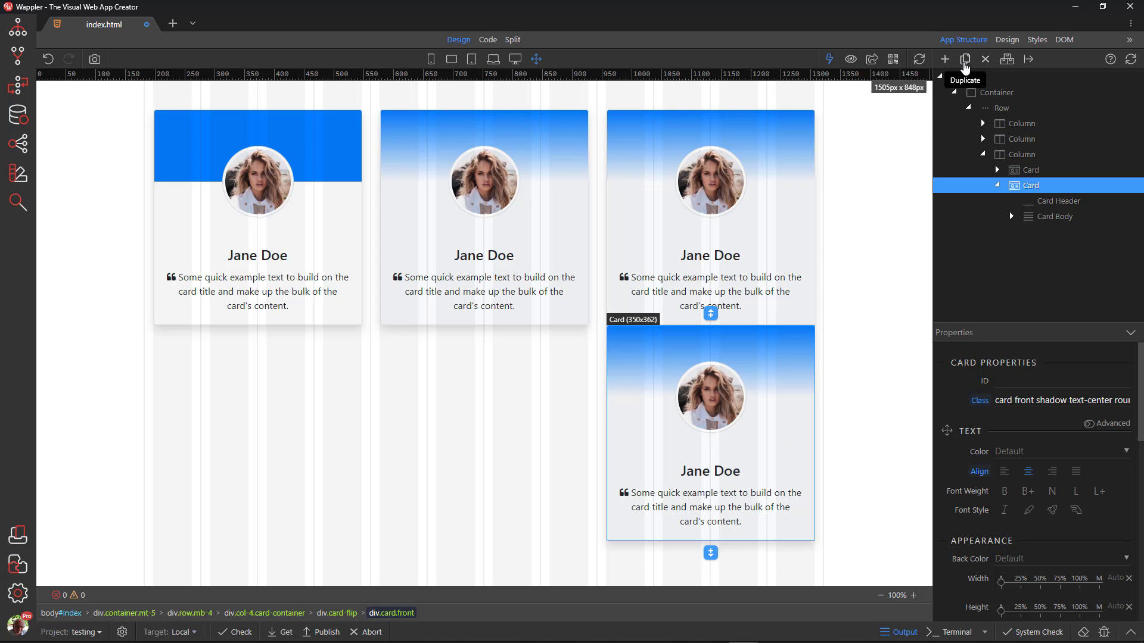
pyautogui.doubleClick(1021, 401)
pyautogui.write('back')
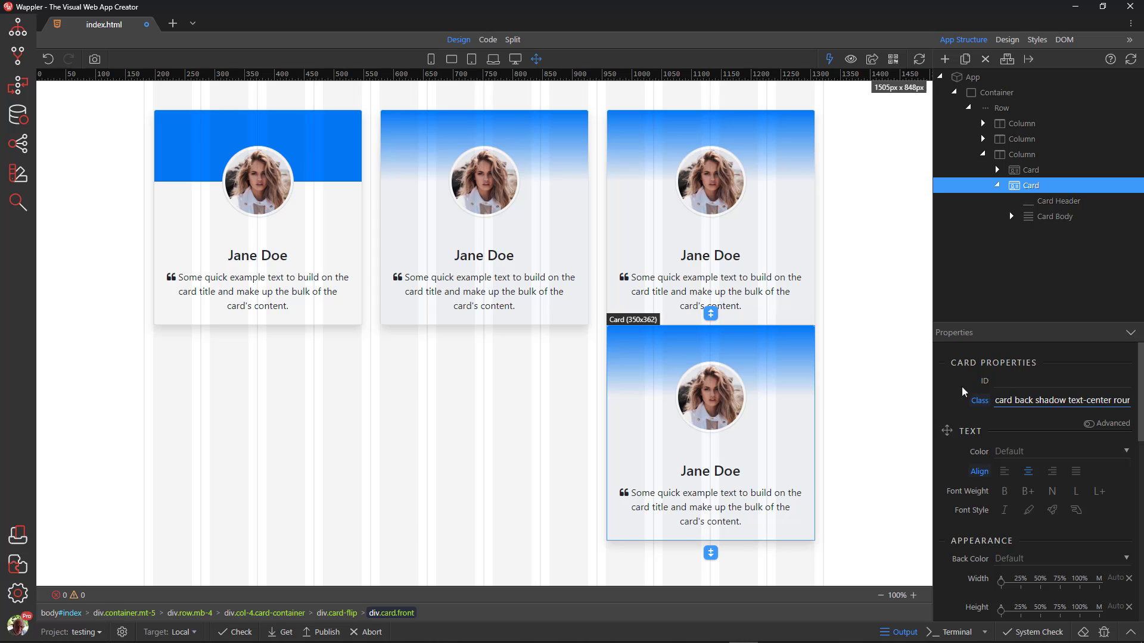
# Delete the card header and the portrait image from the back card
pyautogui.click(773, 353)
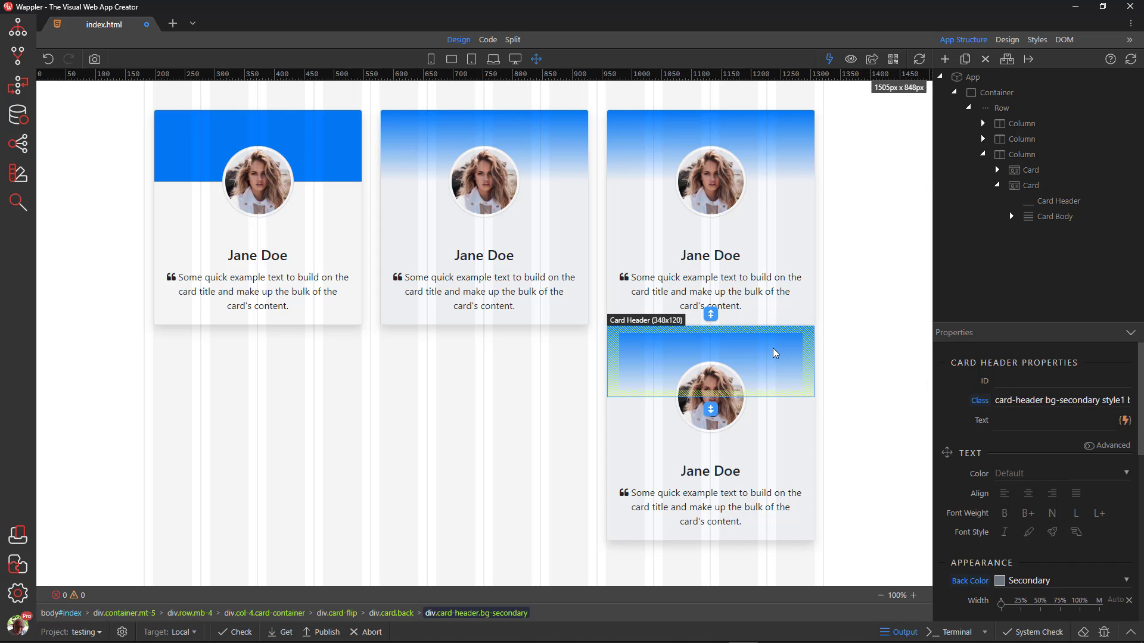
pyautogui.click(1029, 201)
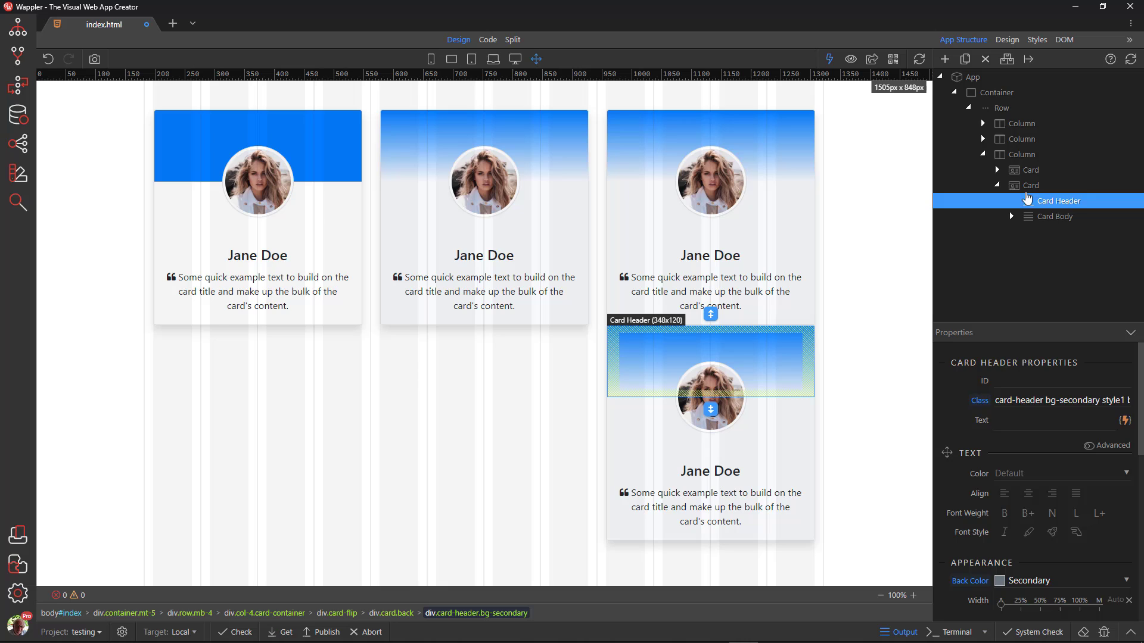
pyautogui.click(985, 59)
pyautogui.click(703, 341)
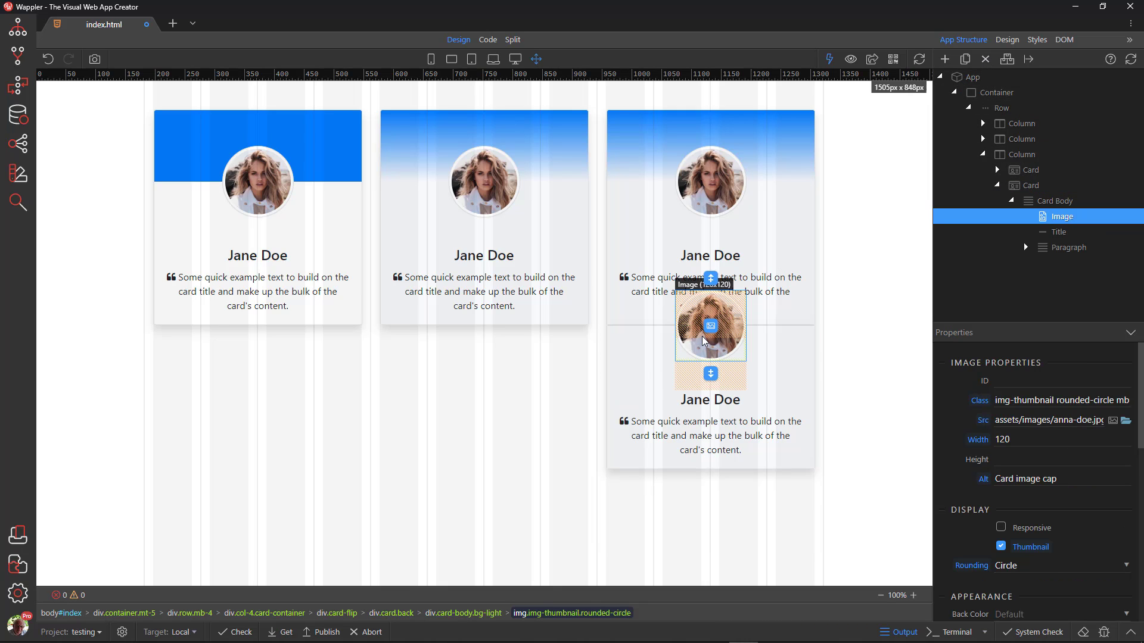
pyautogui.click(985, 58)
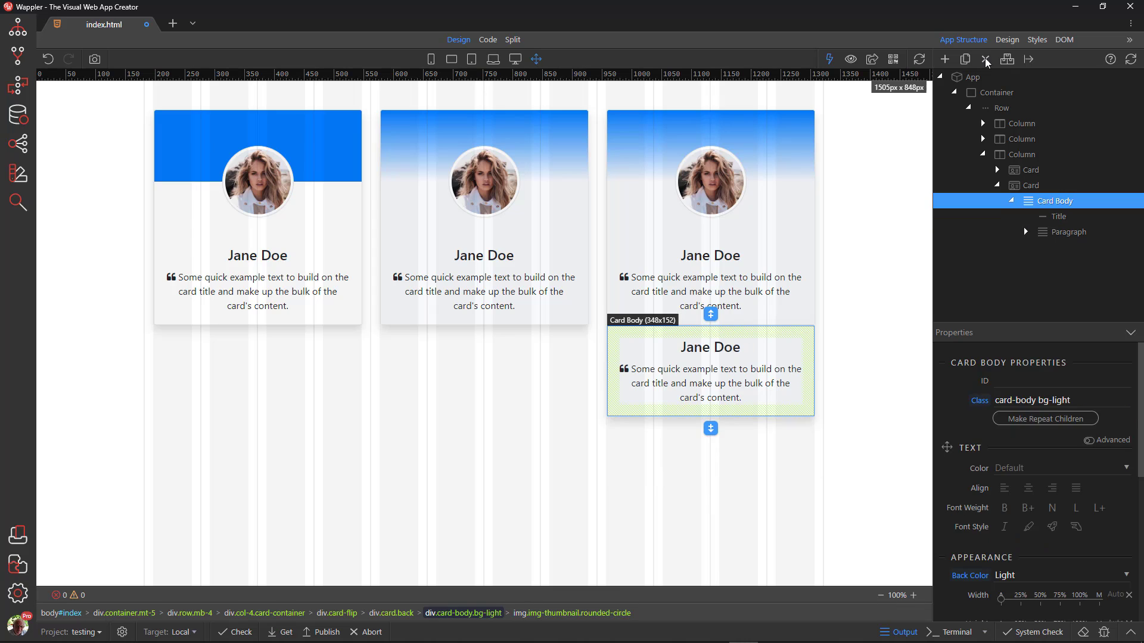
# Add two Card Text paragraphs below the existing quote paragraph in the back card's body
pyautogui.click(738, 381)
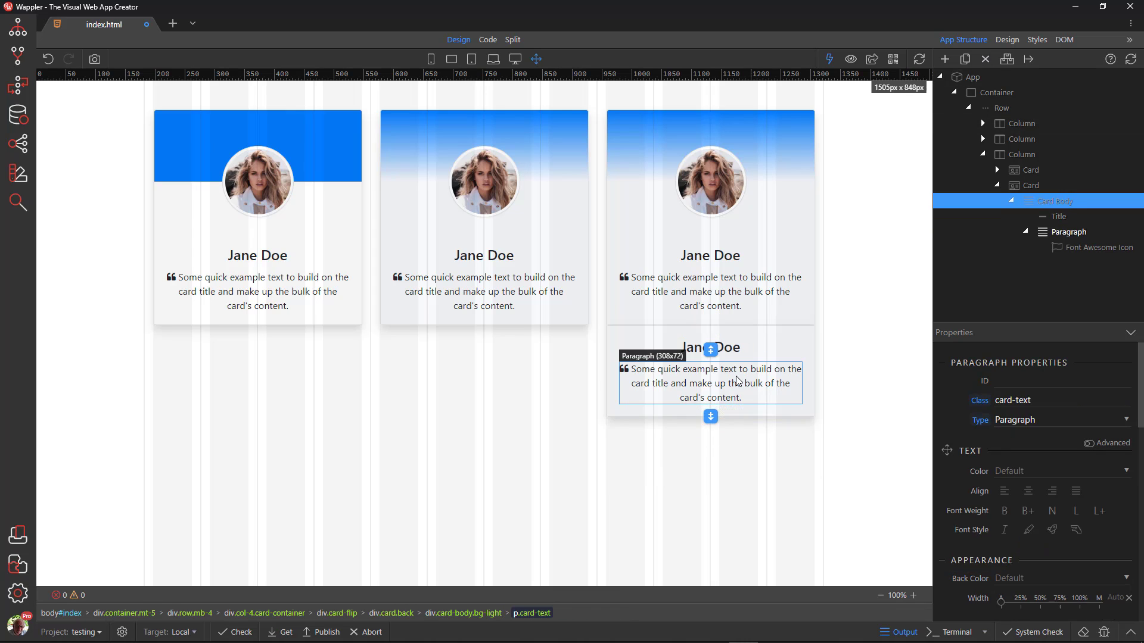
pyautogui.click(710, 417)
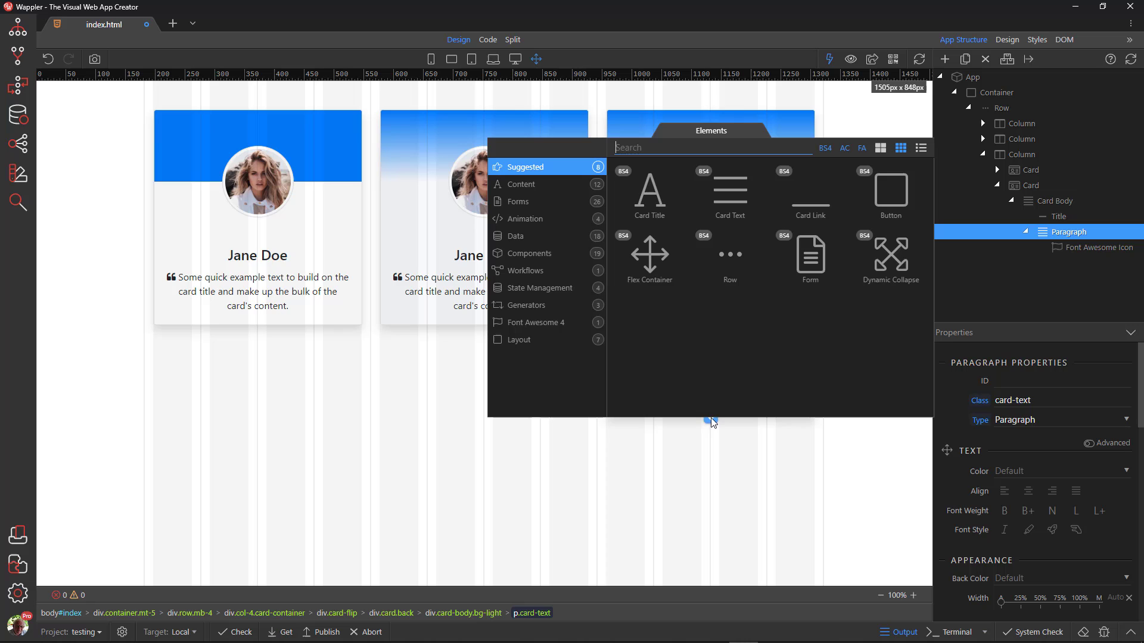
pyautogui.click(725, 215)
pyautogui.click(710, 458)
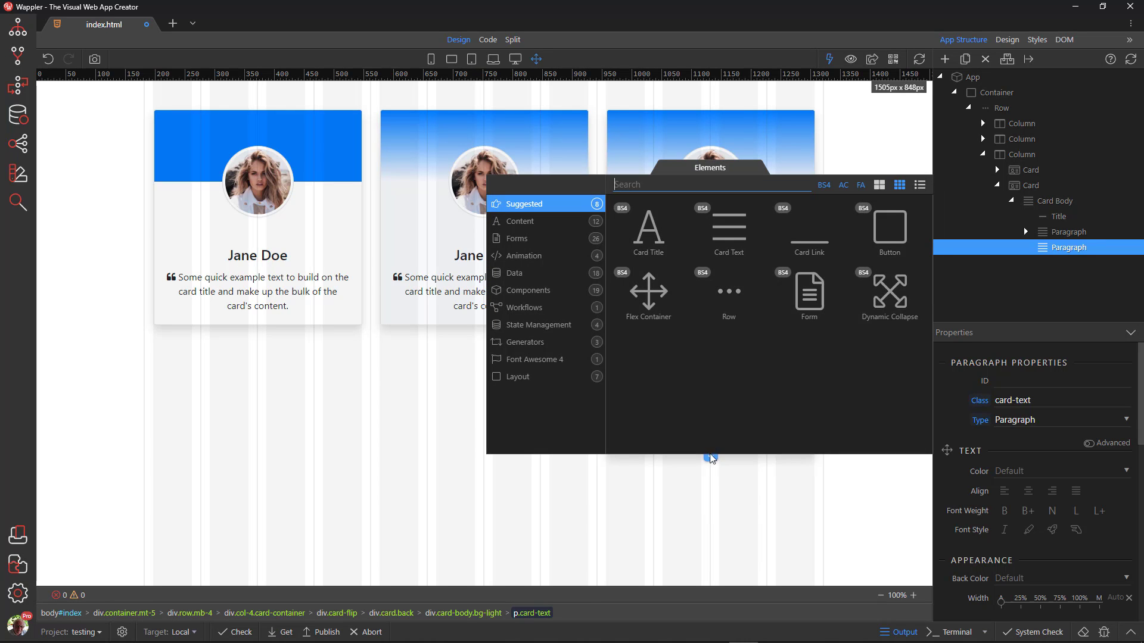
pyautogui.click(732, 256)
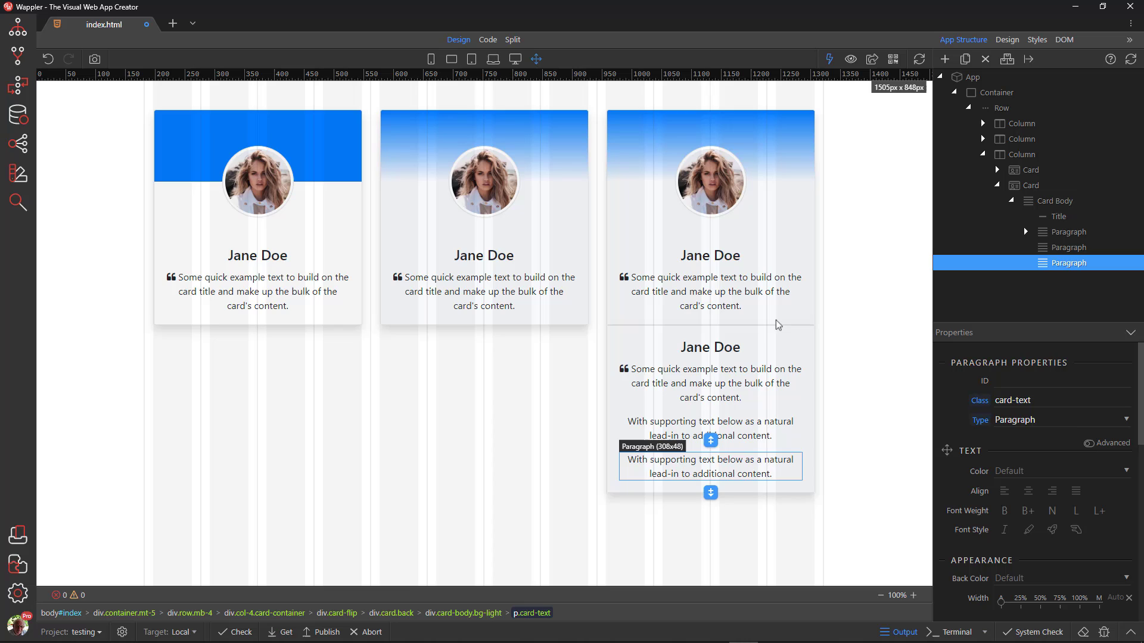
pyautogui.click(848, 429)
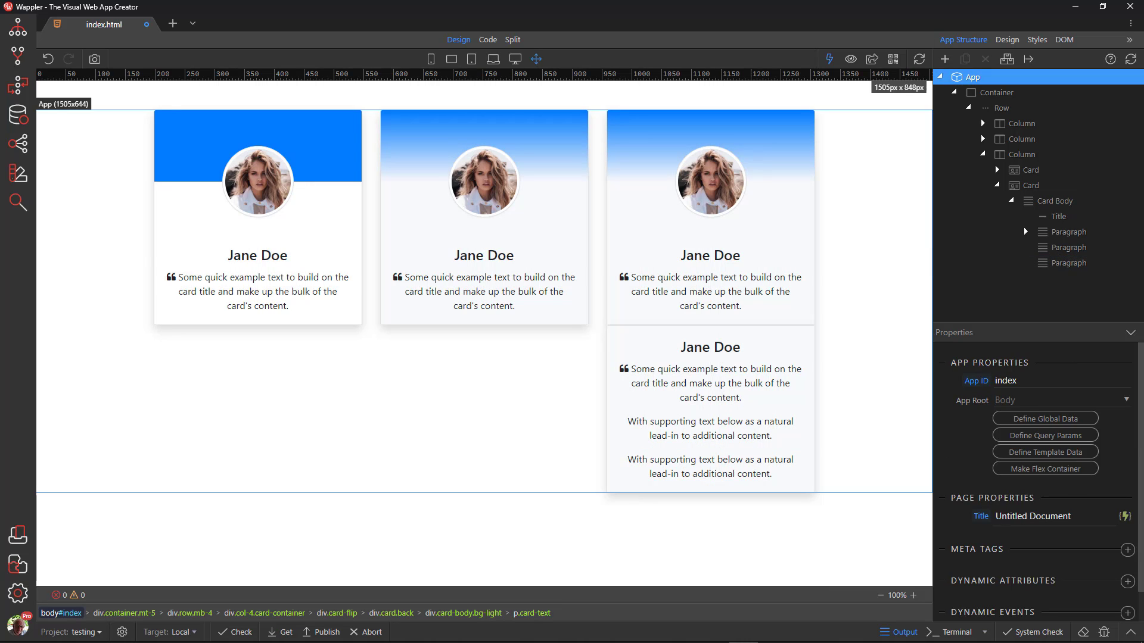
pyautogui.hotkey('alt', 'Tab')
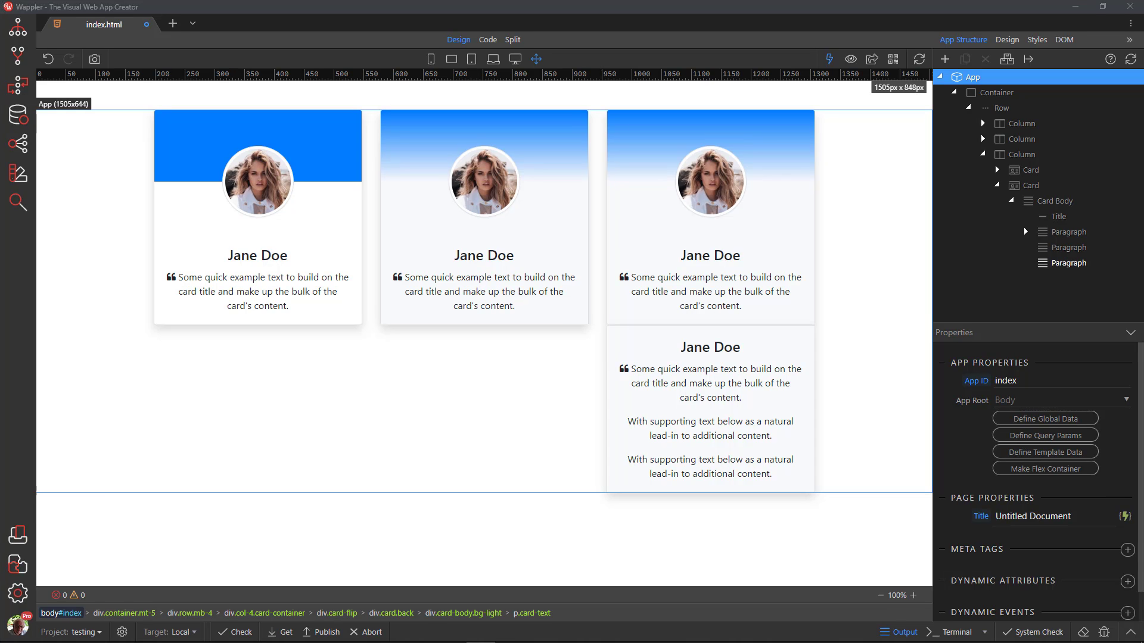
# Create a style.css rule for the third column, div.col-4.card-container, with display: grid
pyautogui.click(1000, 158)
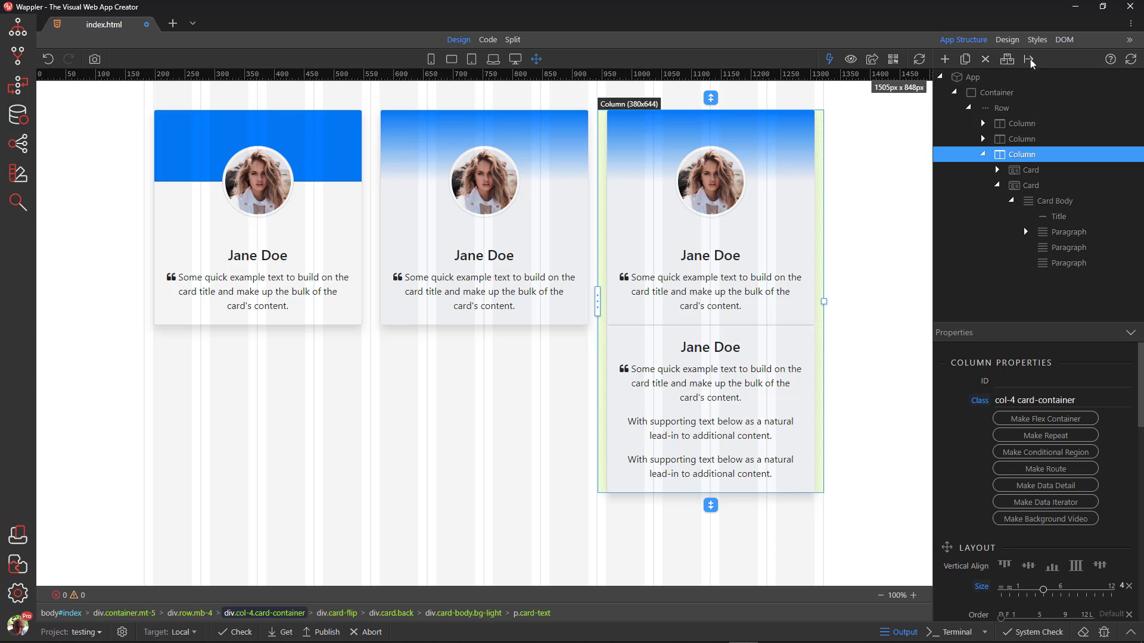
pyautogui.click(1036, 41)
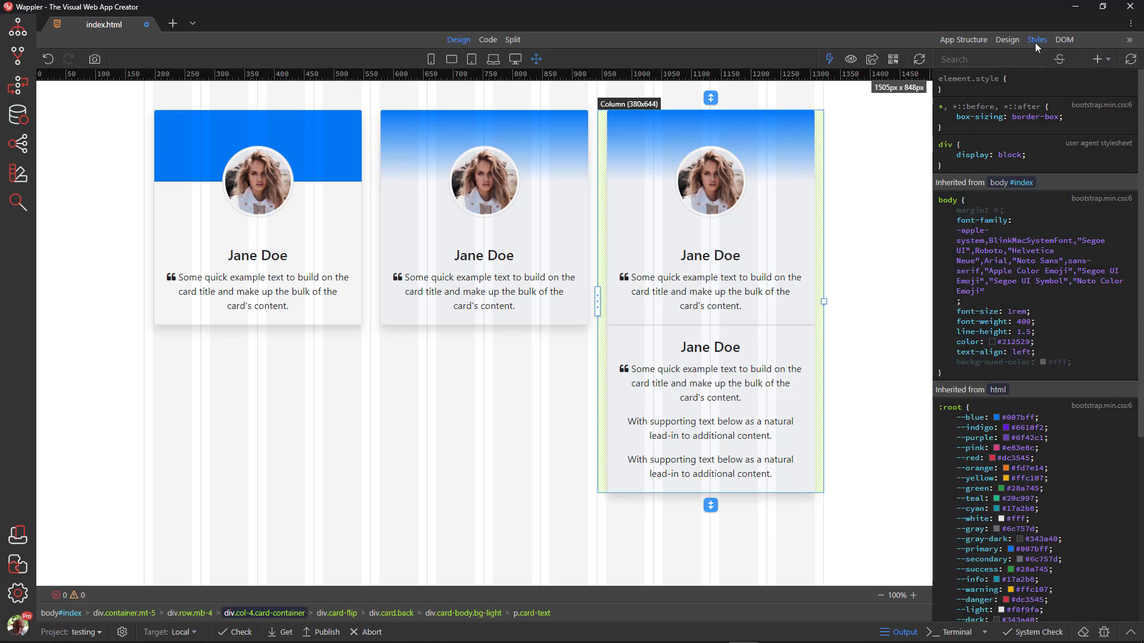
pyautogui.click(1099, 59)
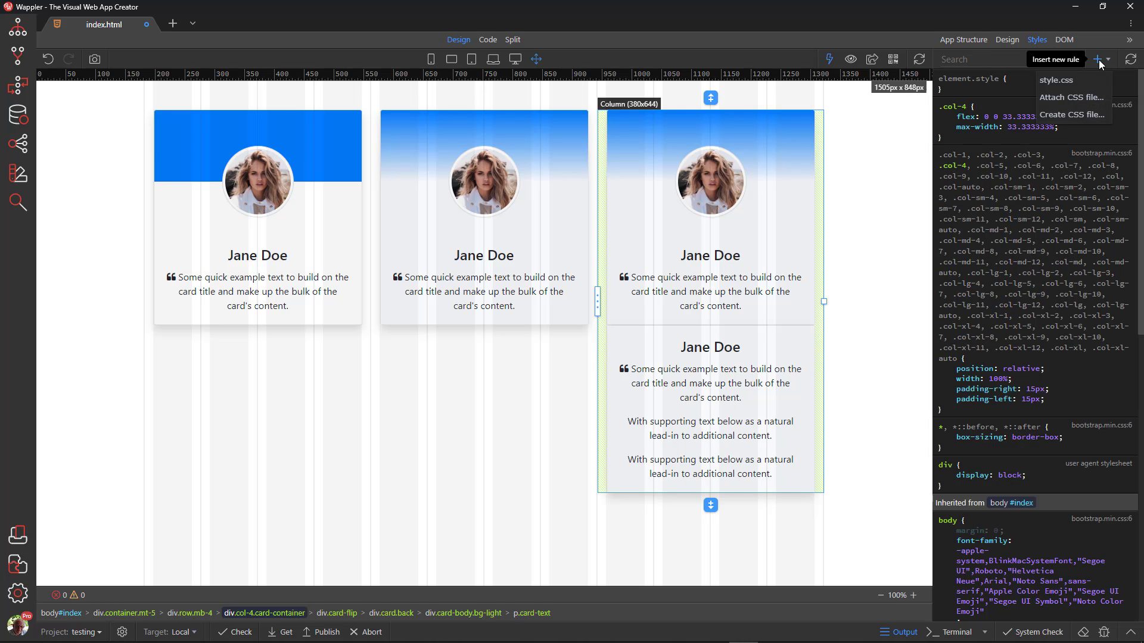
pyautogui.click(1063, 81)
pyautogui.write('display')
pyautogui.press('Return')
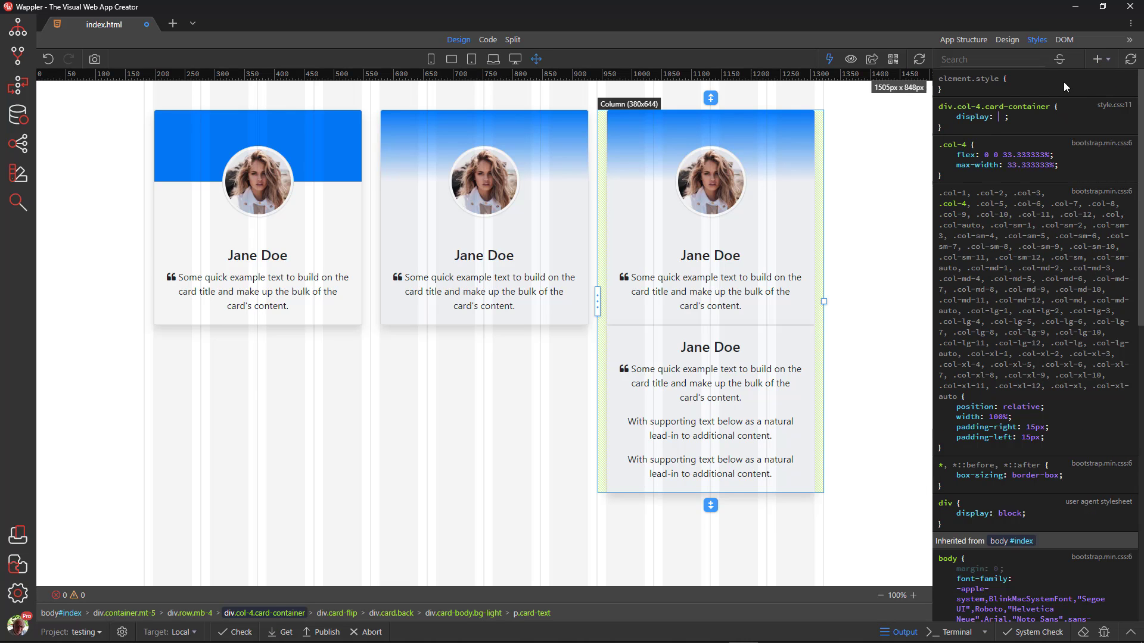
pyautogui.write('g')
pyautogui.press('Return')
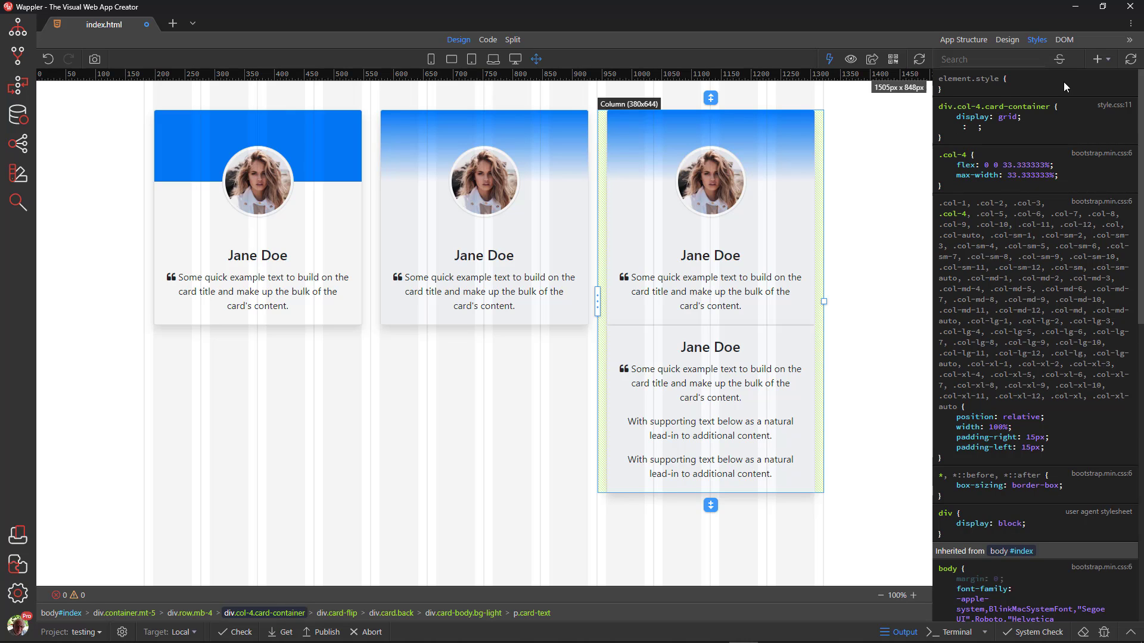
# Add perspective: 700px to the card-container column's rule
pyautogui.write('per')
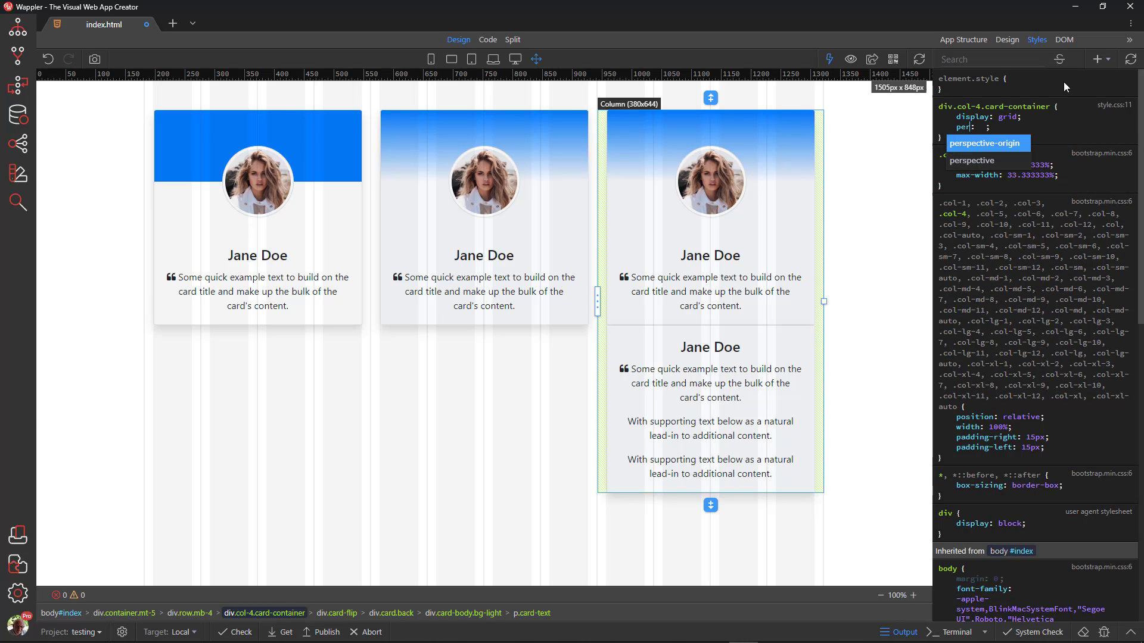
pyautogui.press('Down')
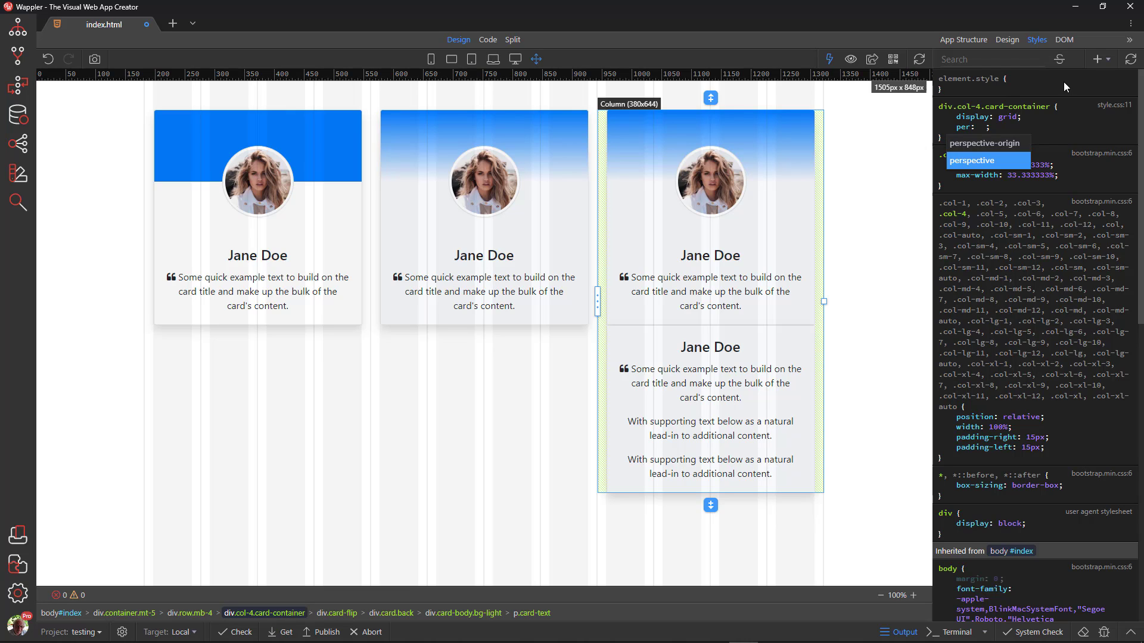
pyautogui.press('Return')
pyautogui.write('7')
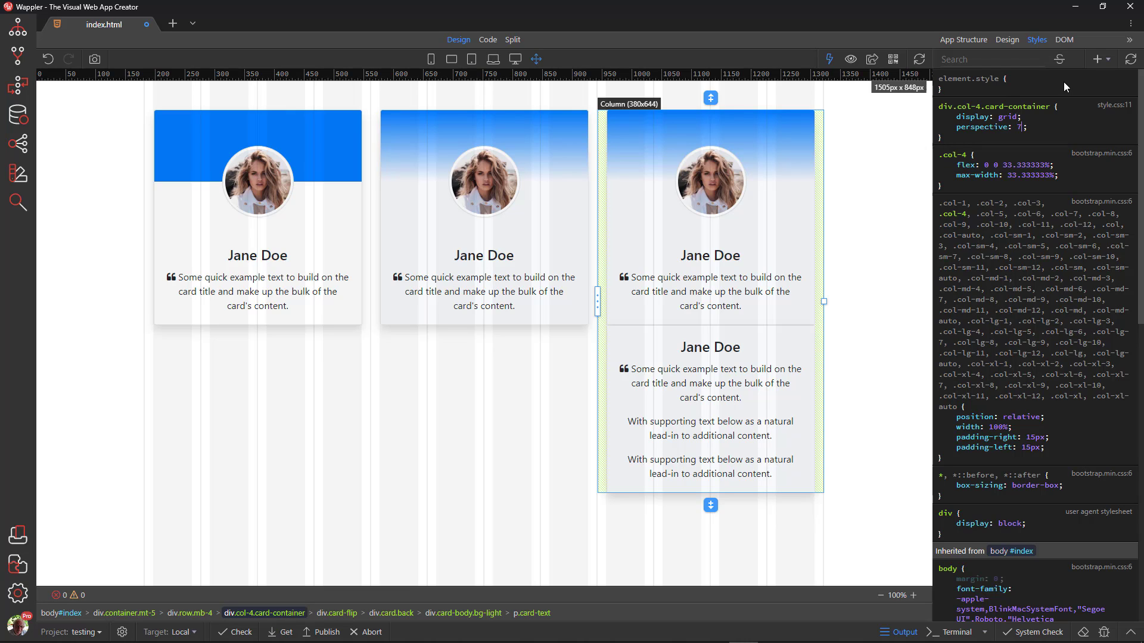
pyautogui.write('00px')
# Create a style.css rule for the card-flip div with display: grid
pyautogui.click(336, 613)
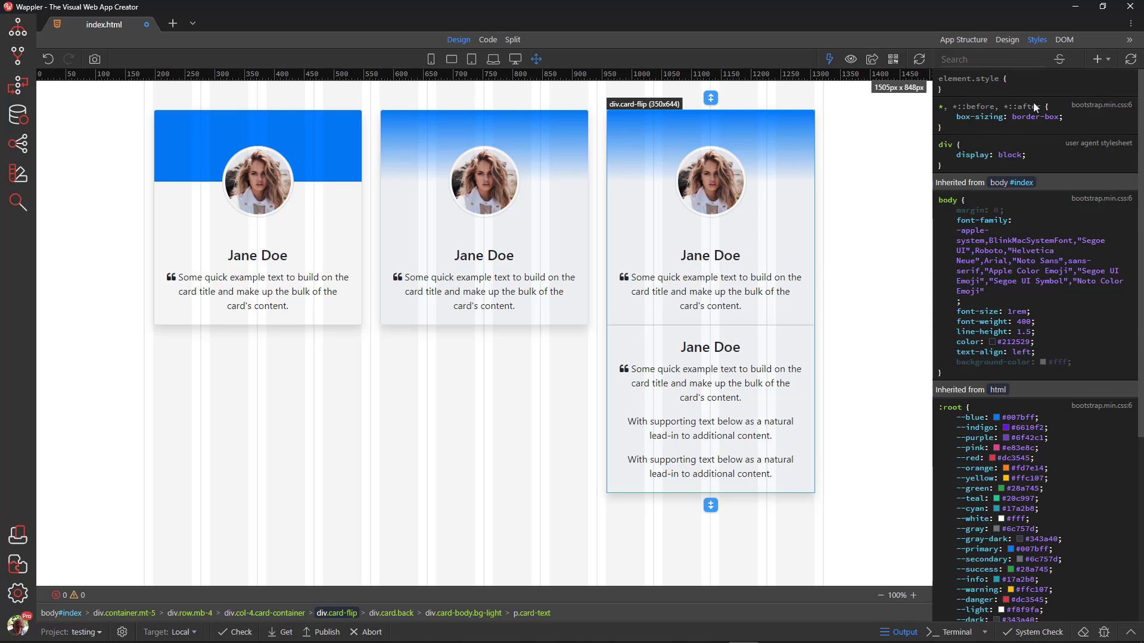
pyautogui.click(1095, 60)
pyautogui.click(1066, 77)
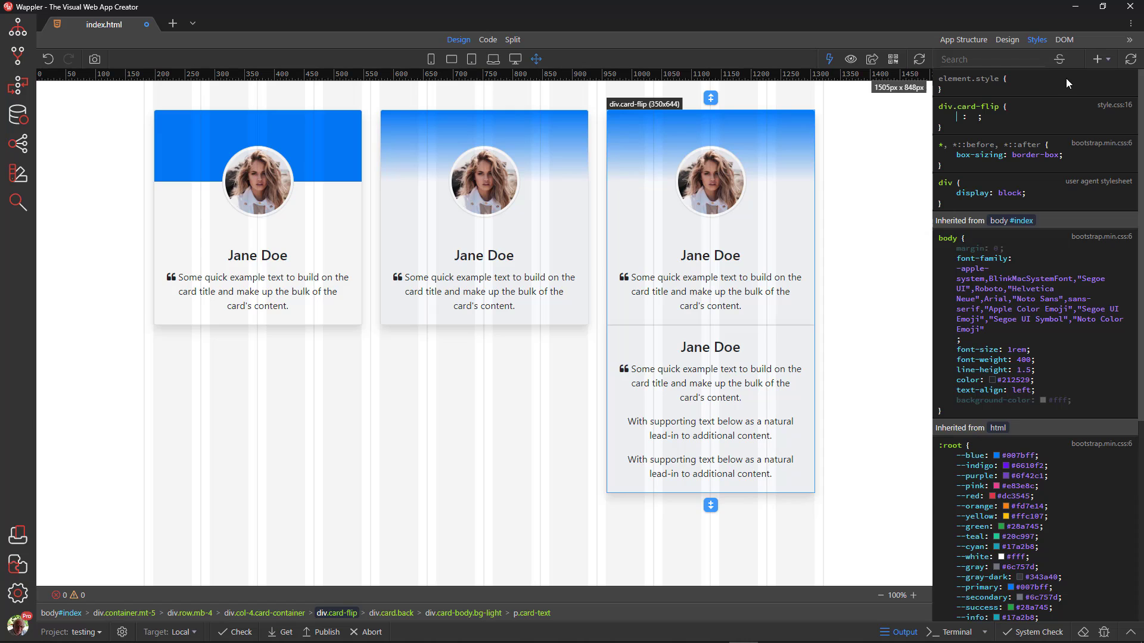
pyautogui.write('display')
pyautogui.press('Tab')
pyautogui.write('grid')
pyautogui.press('Return')
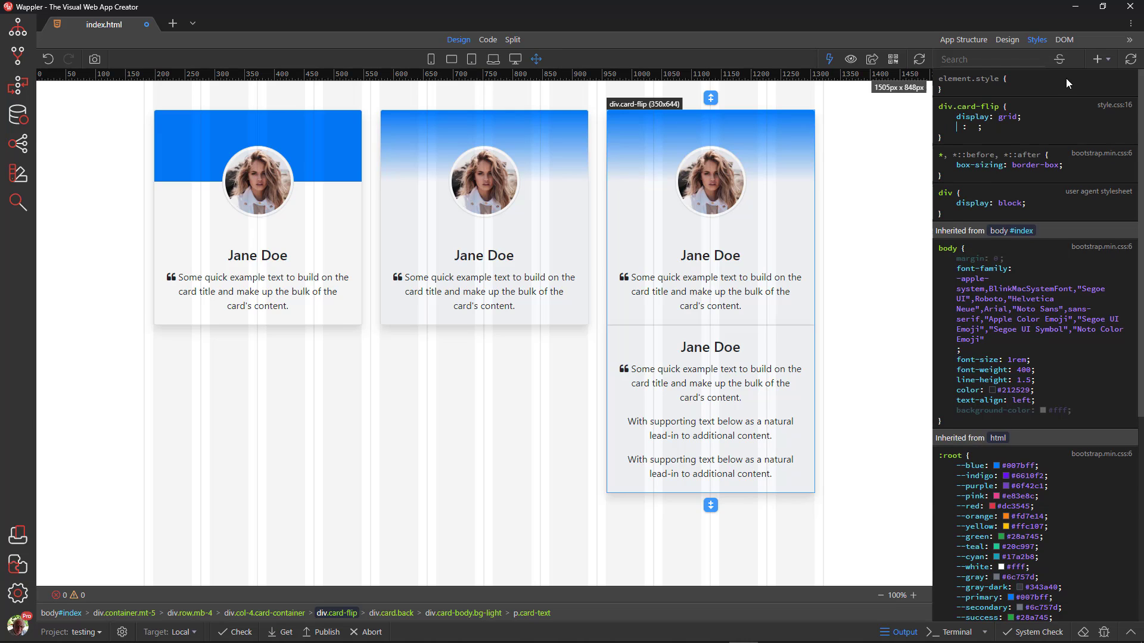
# Add grid-template: 1fr / 1fr and grid-template-areas: "frontAndBack" to the card-flip rule
pyautogui.write('grid-template:')
pyautogui.write('1fr / 1fr;')
pyautogui.press('Return')
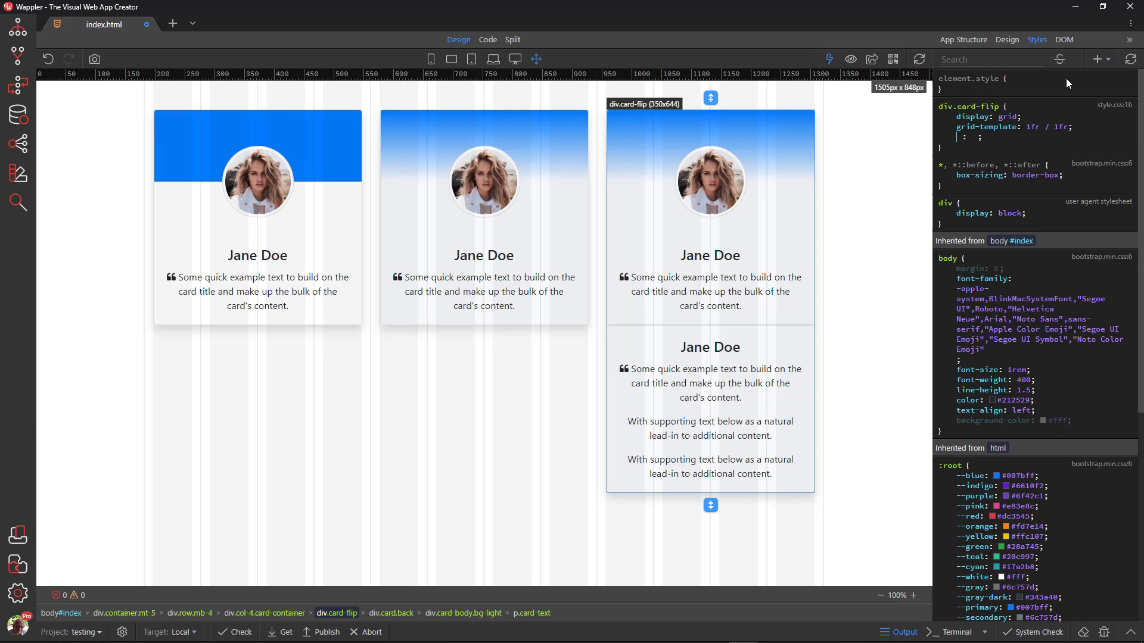
pyautogui.write('grid-template-areas: "frontAndBack')
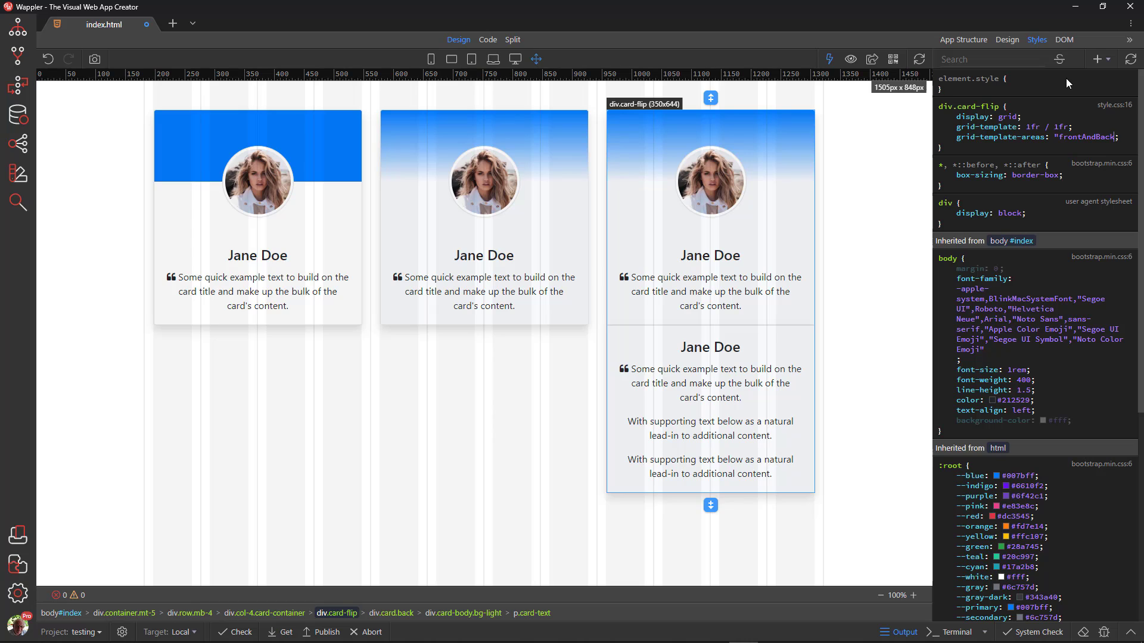
pyautogui.write('"')
pyautogui.press('Return')
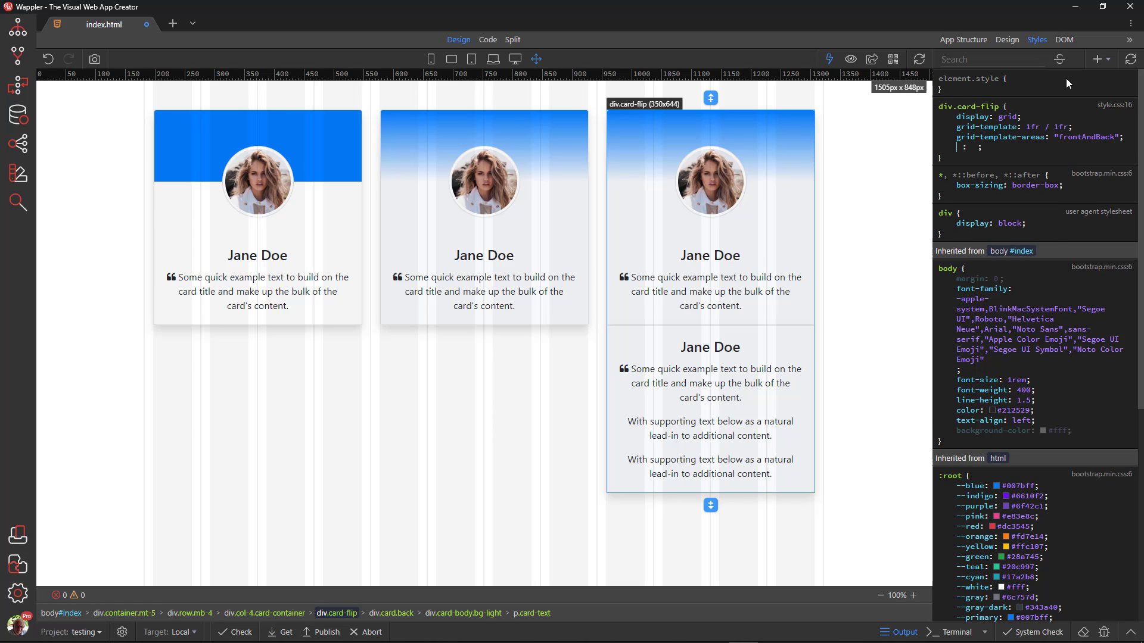
# Add transform-style: preserve-3d and a transition of all 0.7s ease to the card-flip rule
pyautogui.write('transform-')
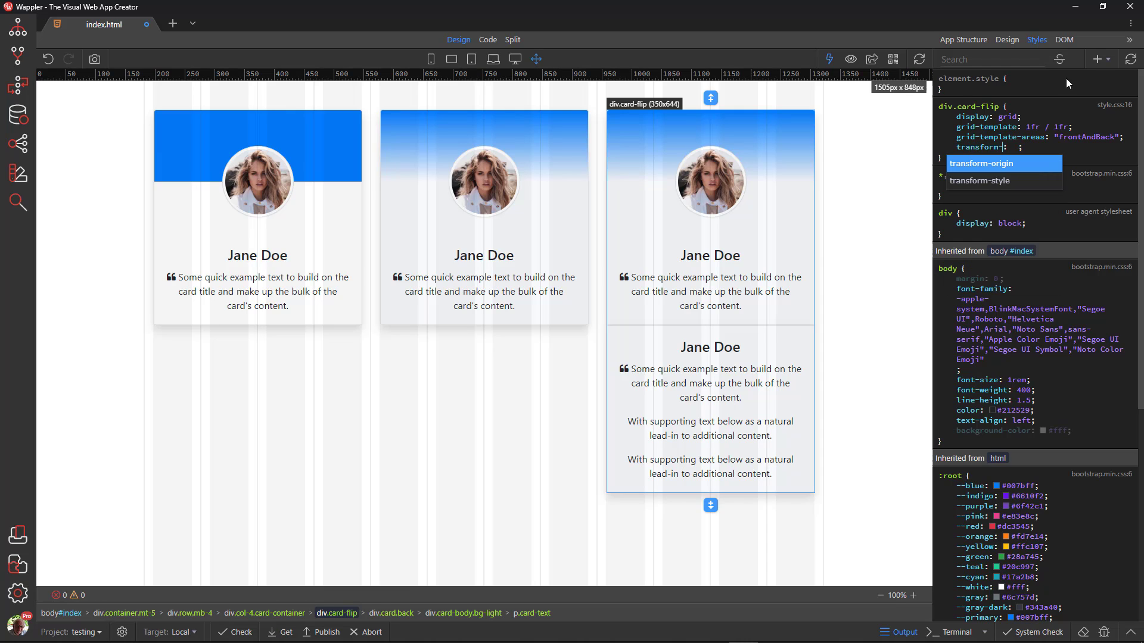
pyautogui.press('Down')
pyautogui.press('Return')
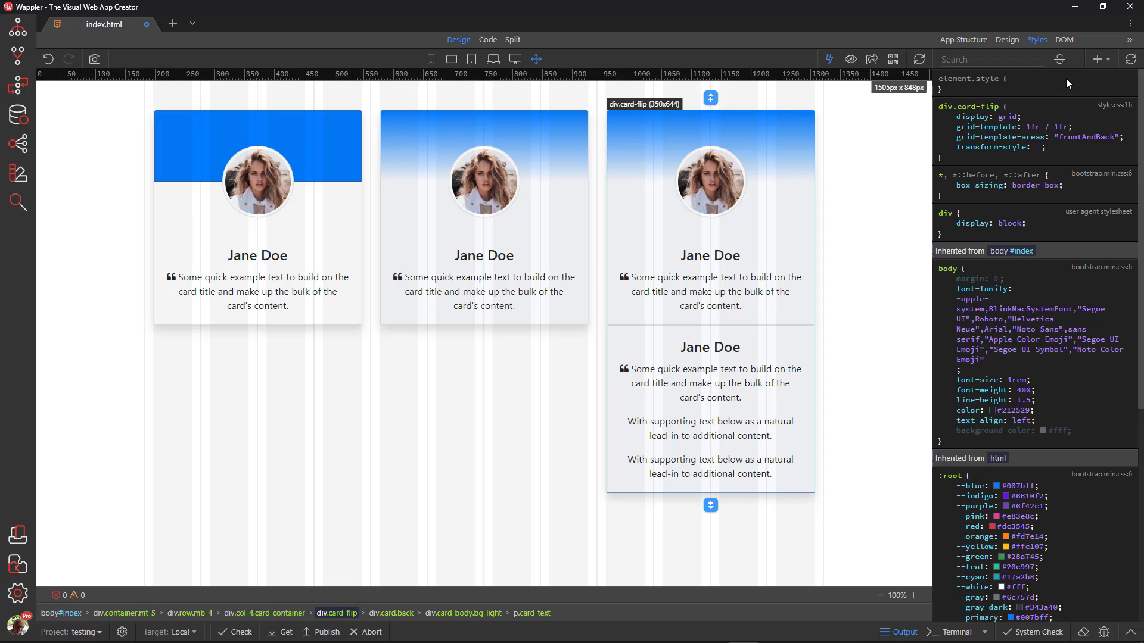
pyautogui.write('preserve-')
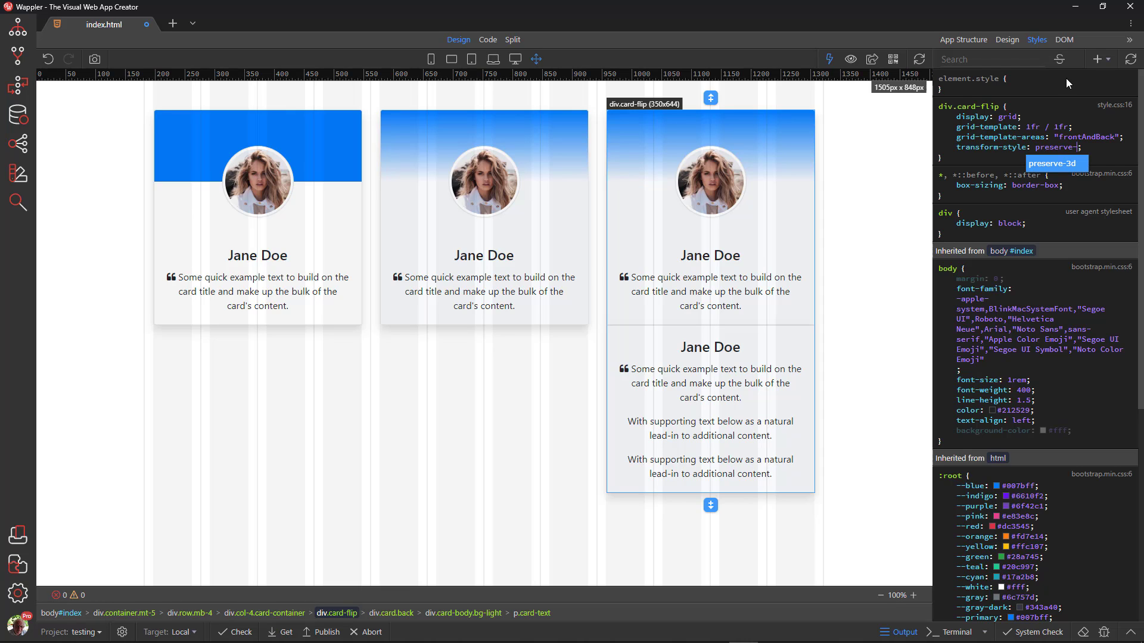
pyautogui.write('3d')
pyautogui.press('Return')
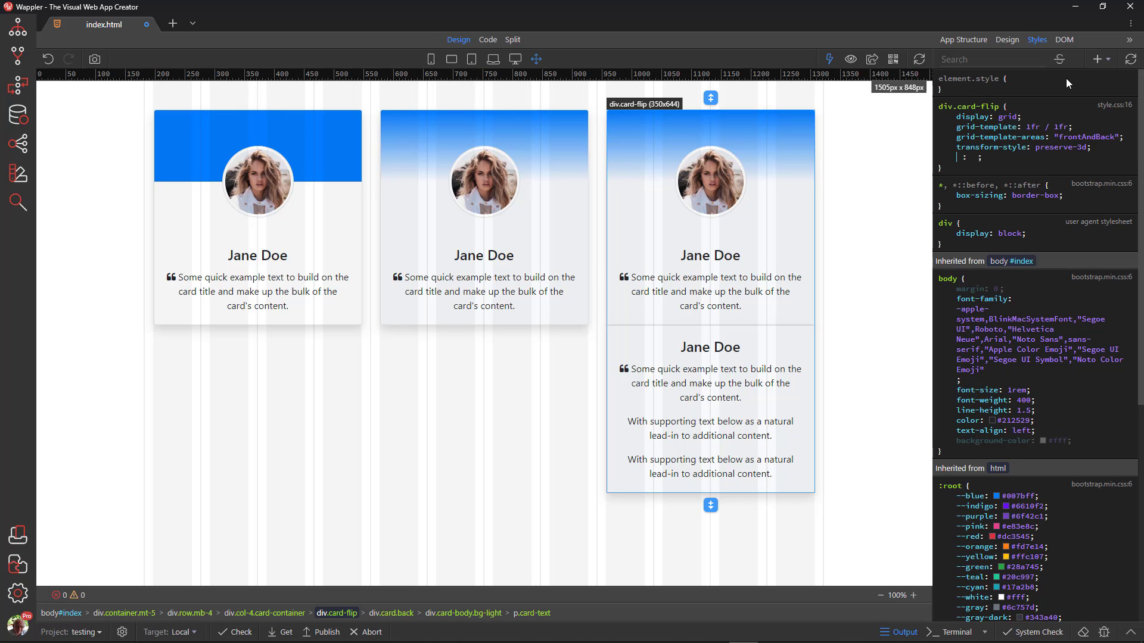
pyautogui.write('tr')
pyautogui.press('Return')
pyautogui.write('all 0.7s ease;')
# Create a style.css rule for the back card with backface-visibility: hidden
pyautogui.click(391, 613)
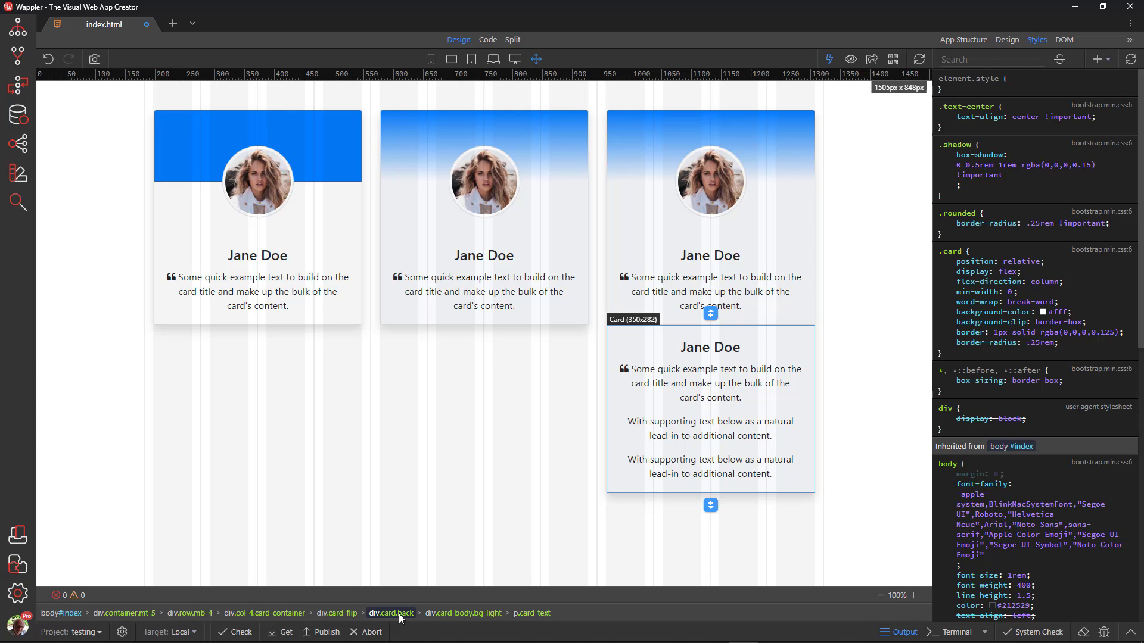
pyautogui.click(1098, 60)
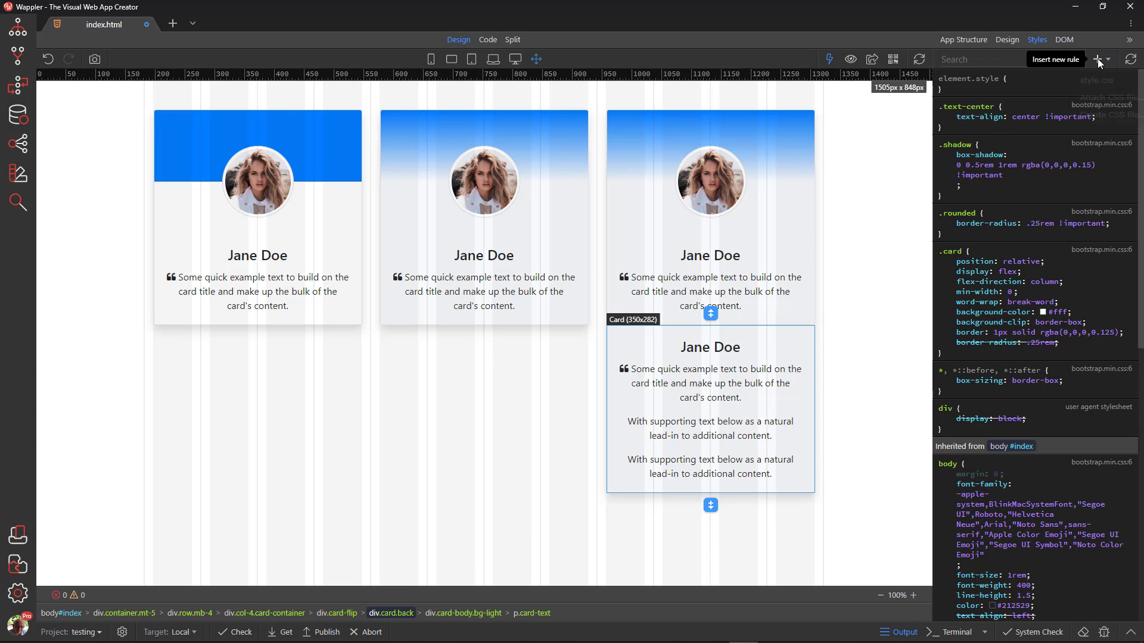
pyautogui.click(1067, 81)
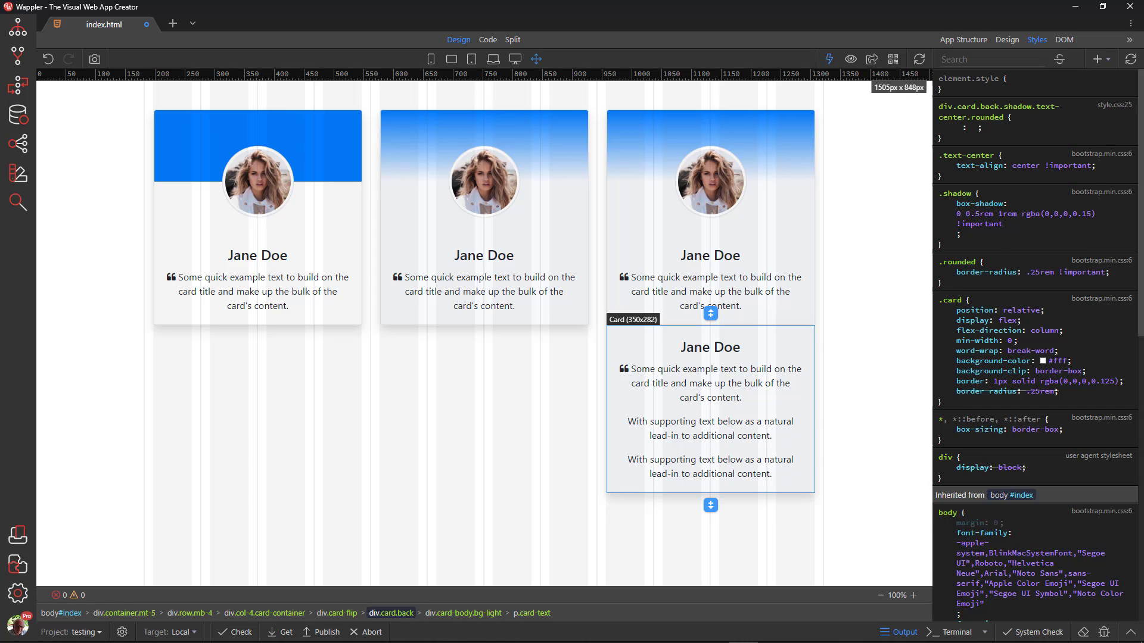
pyautogui.write('back')
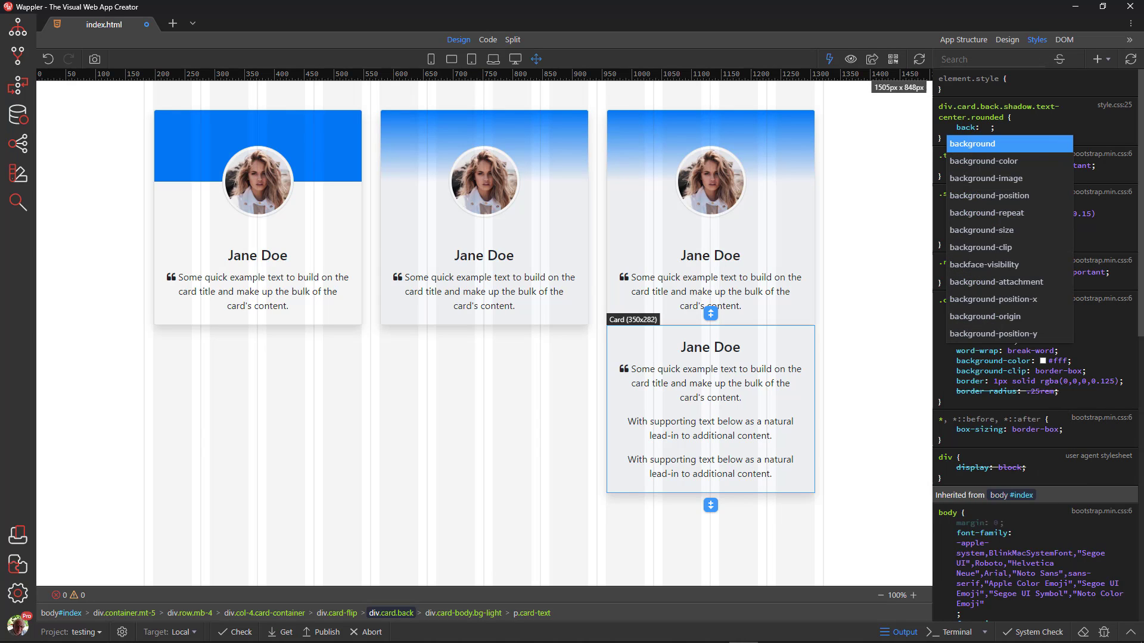
pyautogui.write('fac')
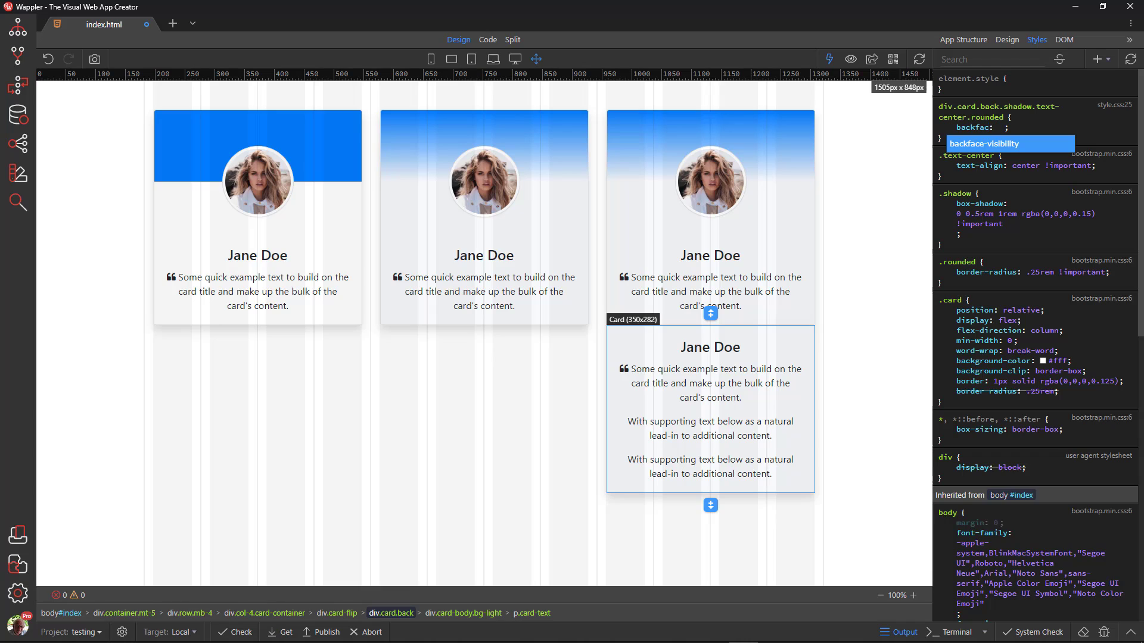
pyautogui.write('e')
pyautogui.press('Return')
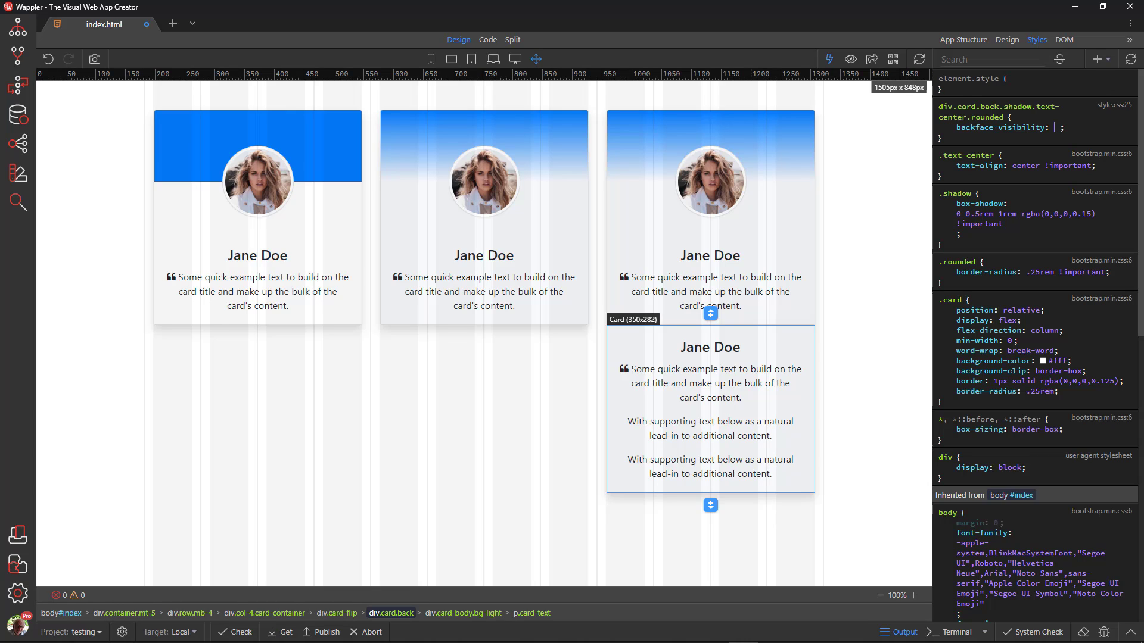
pyautogui.write('hi')
pyautogui.press('Return')
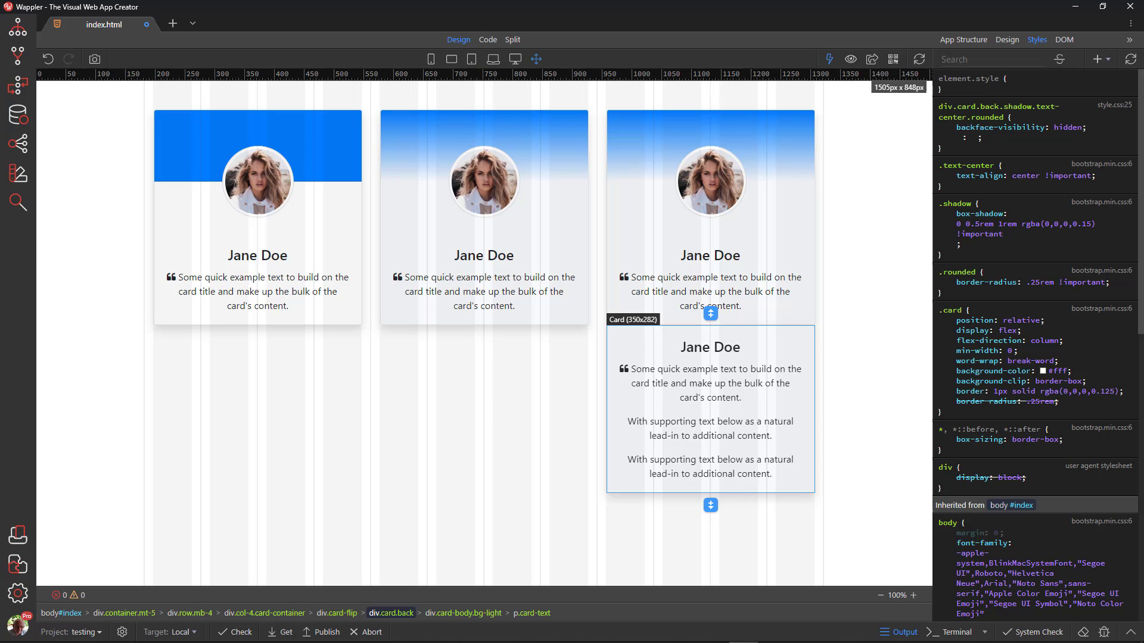
# Add reansform-style: preserve-3d and grid-area: frontAndBack to the back card's rule
pyautogui.write('reansform-style: ')
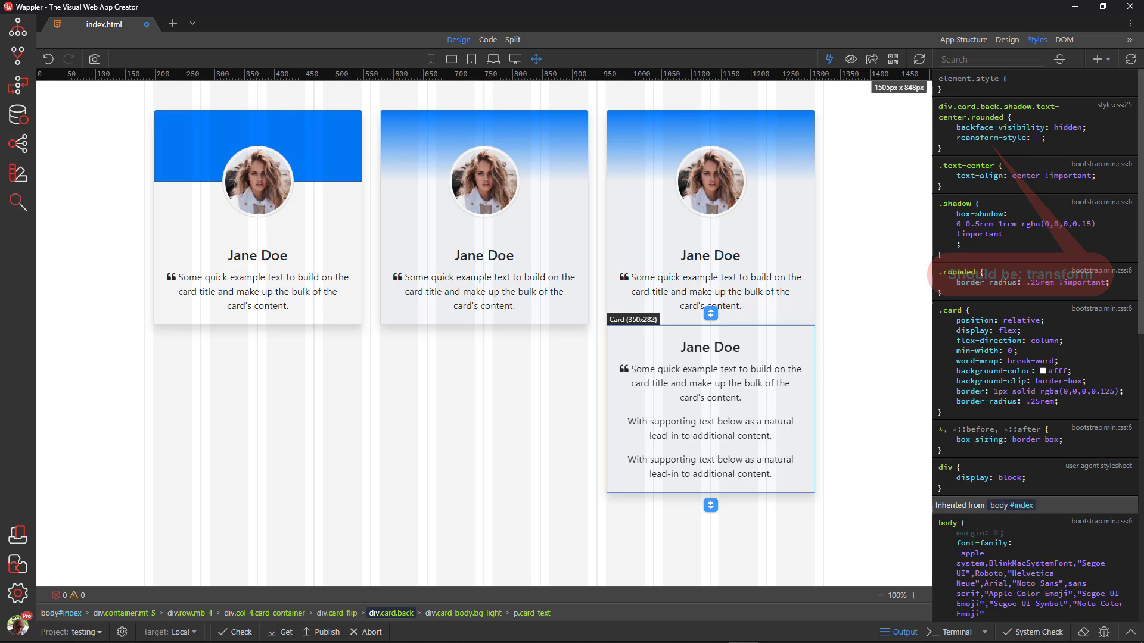
pyautogui.write('preserve')
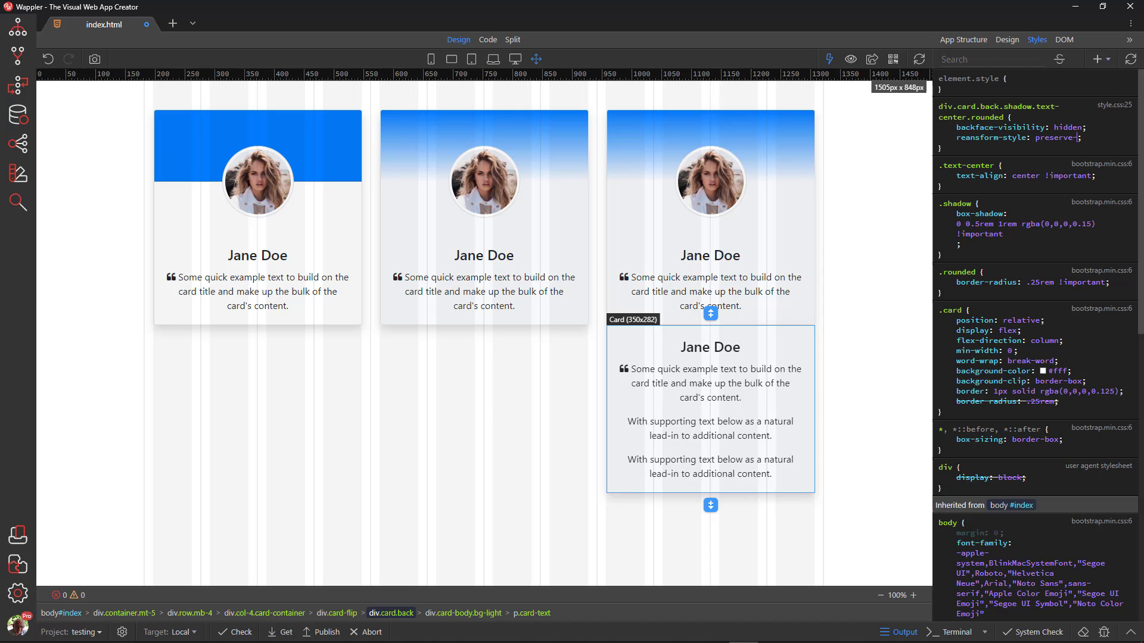
pyautogui.write('-3d')
pyautogui.press('Return')
pyautogui.write('grid-are')
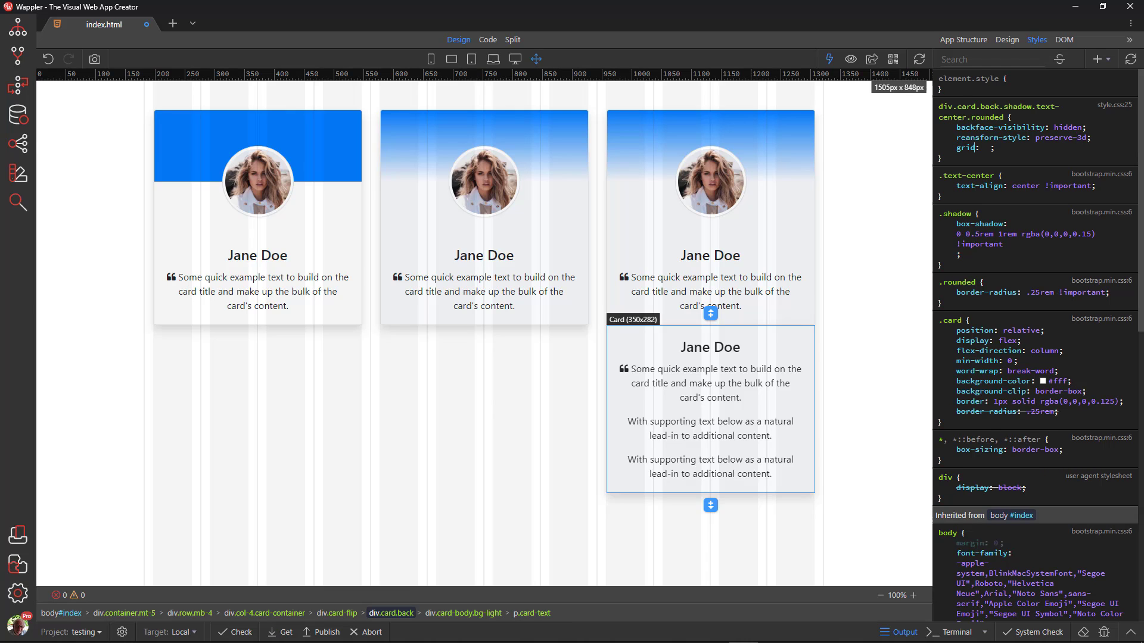
pyautogui.write('a: frontAndBack')
pyautogui.press('Return')
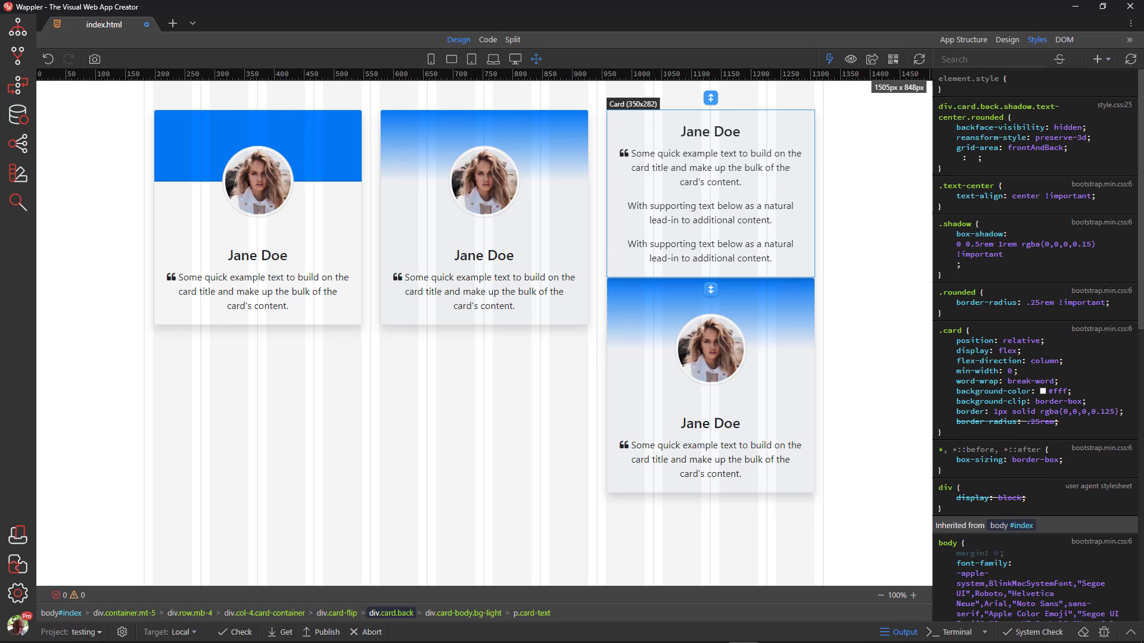
# Add transform: rotateY(-180deg) to the back card's rule
pyautogui.write('transform')
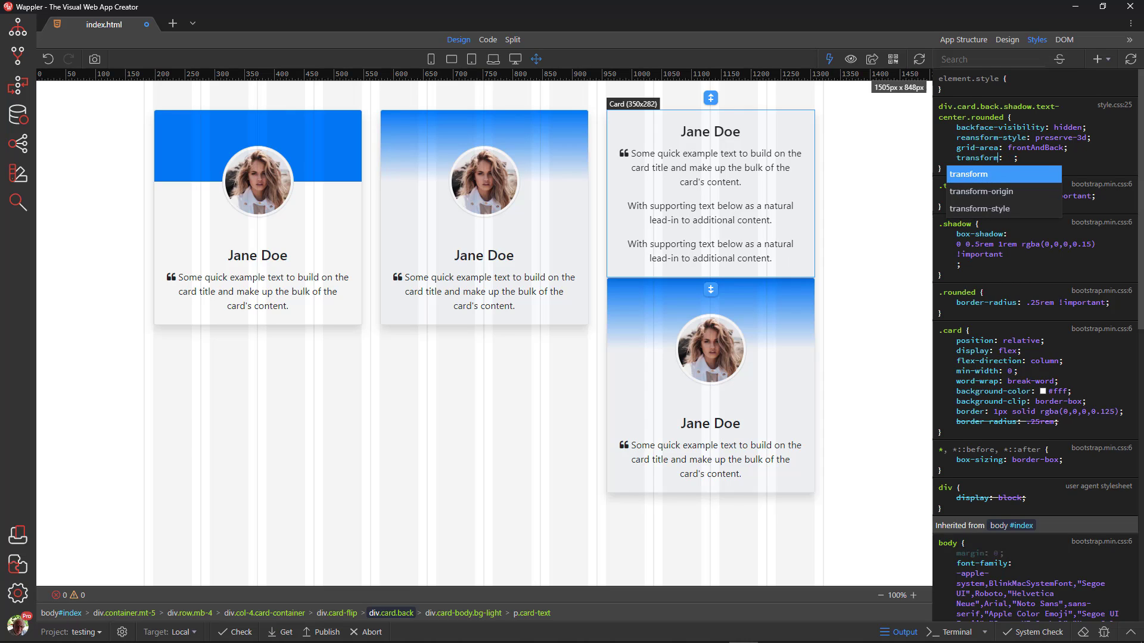
pyautogui.press('Tab')
pyautogui.write('rotat')
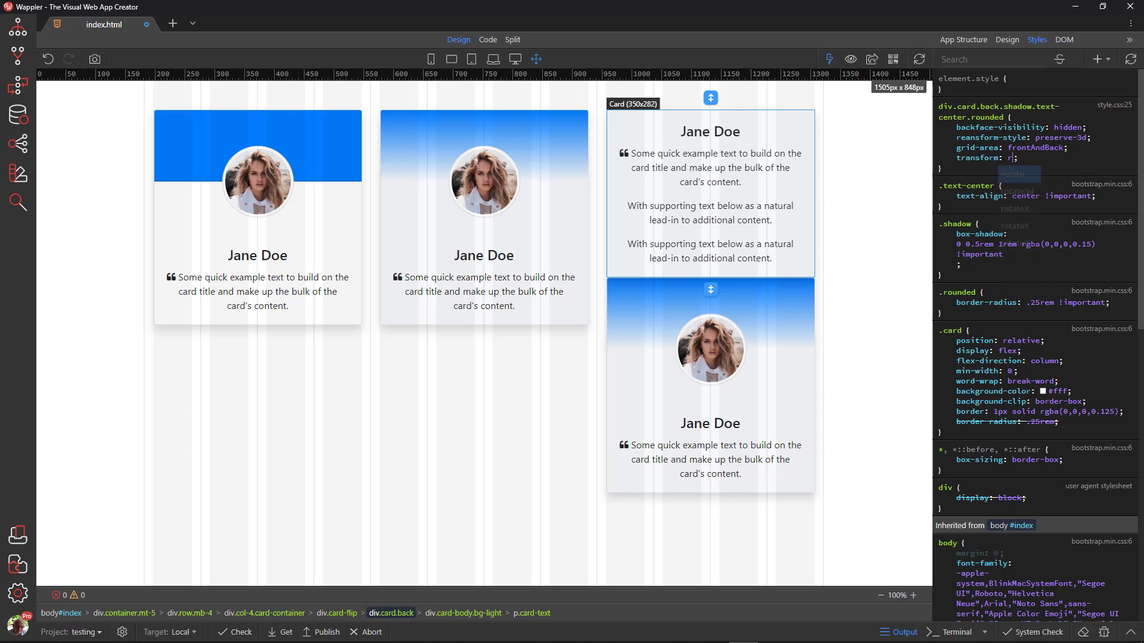
pyautogui.write('eY(')
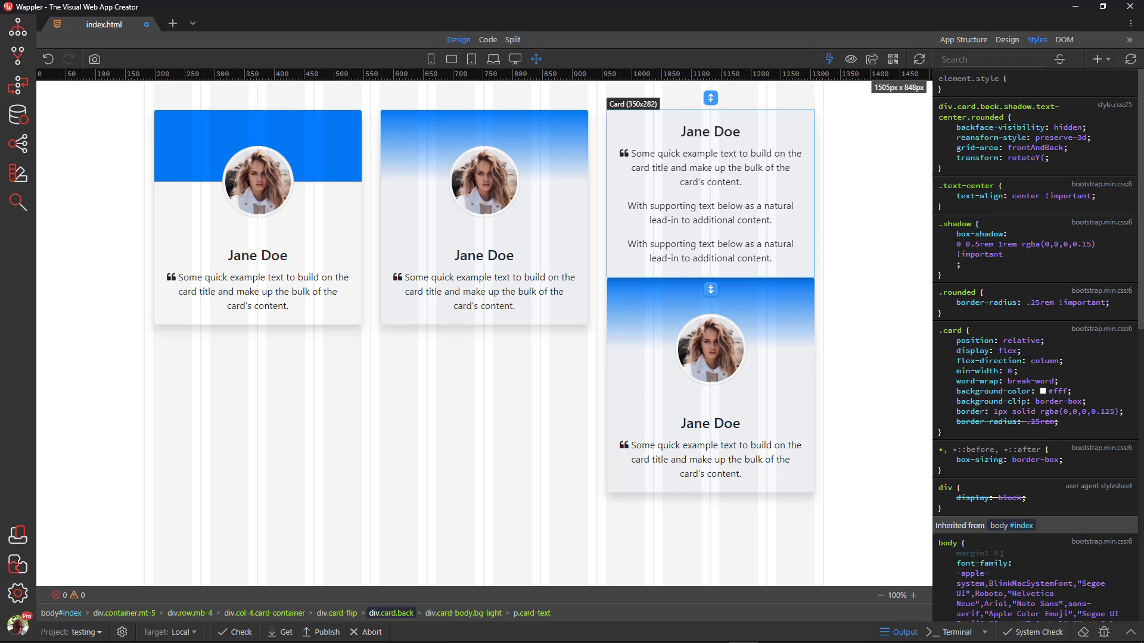
pyautogui.write('-180deg)')
# Create a style.css rule for the front card with back-face-visibility: hidden
pyautogui.click(774, 289)
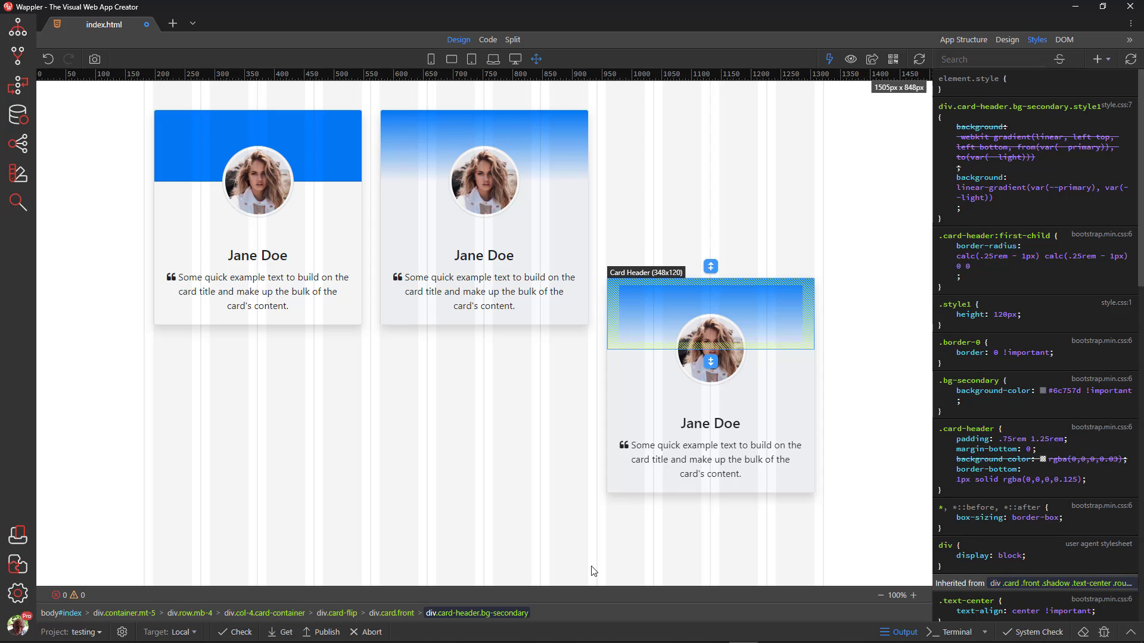
pyautogui.click(400, 615)
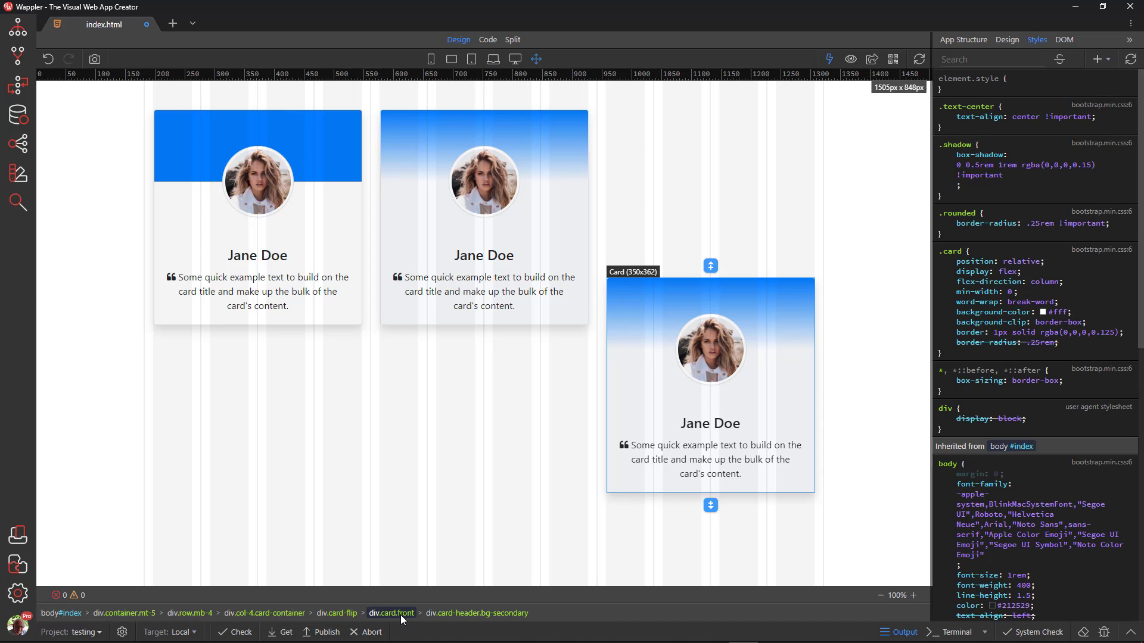
pyautogui.click(1098, 59)
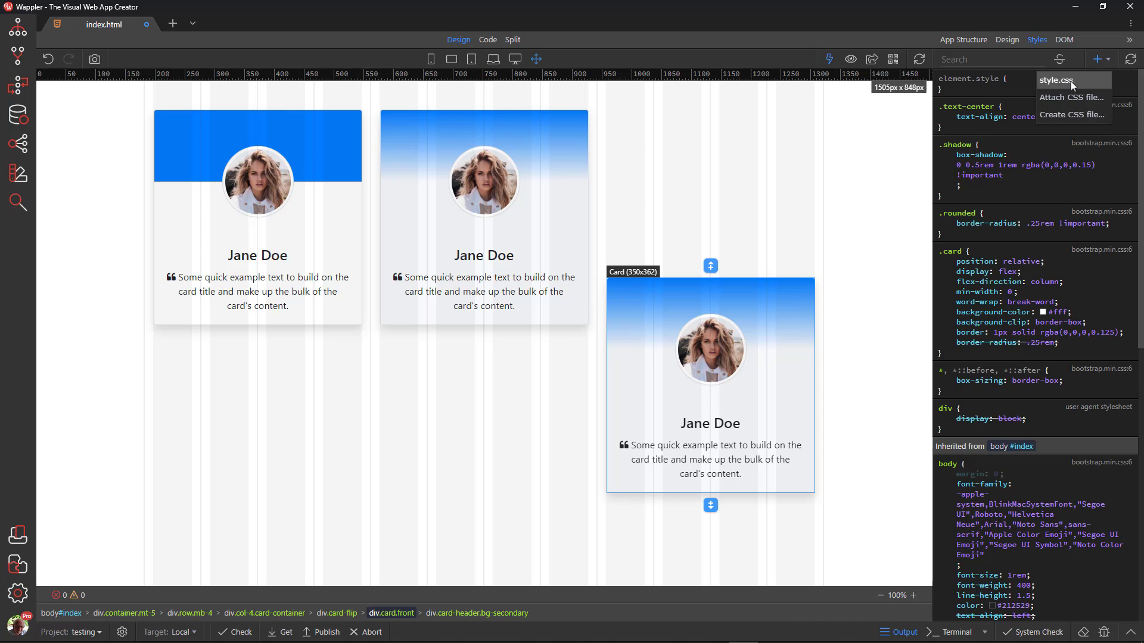
pyautogui.click(1070, 82)
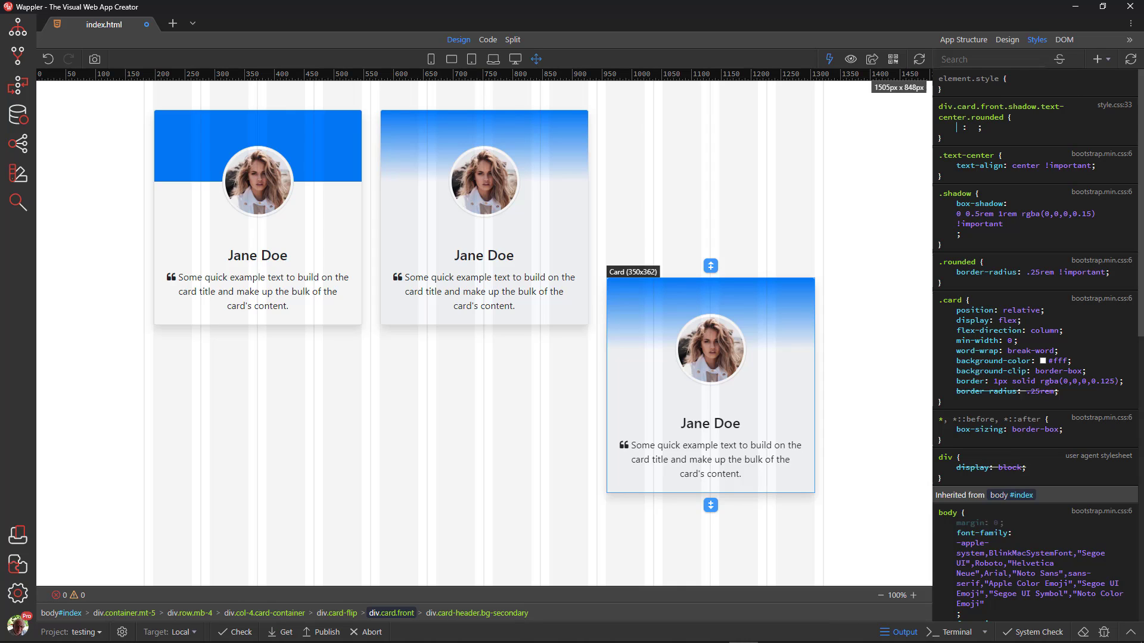
pyautogui.write('bac')
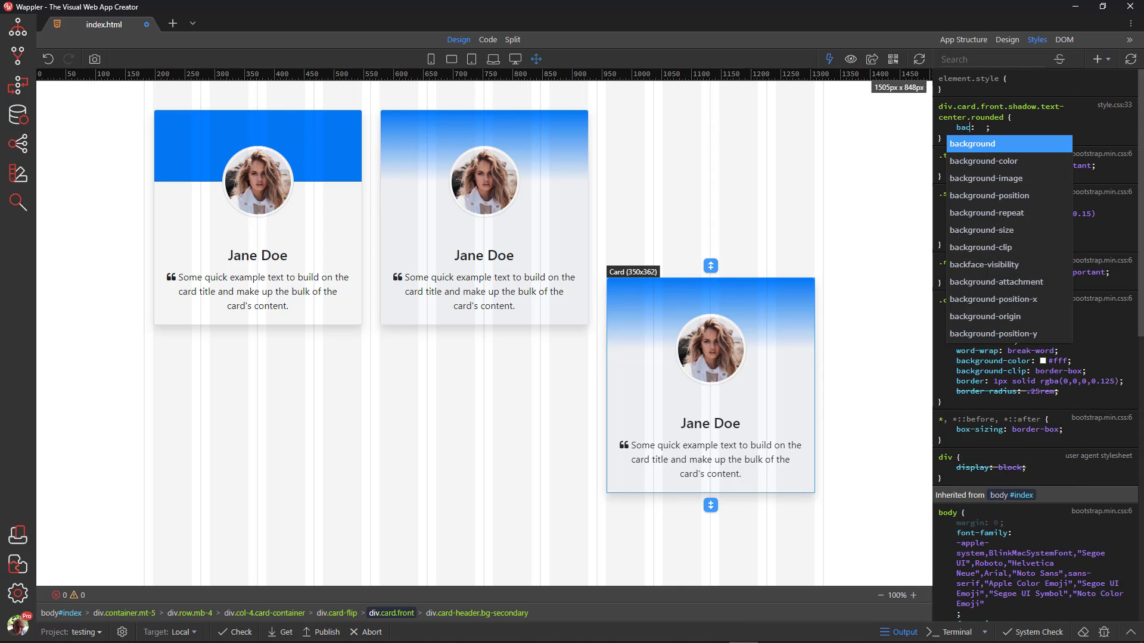
pyautogui.write('k-face')
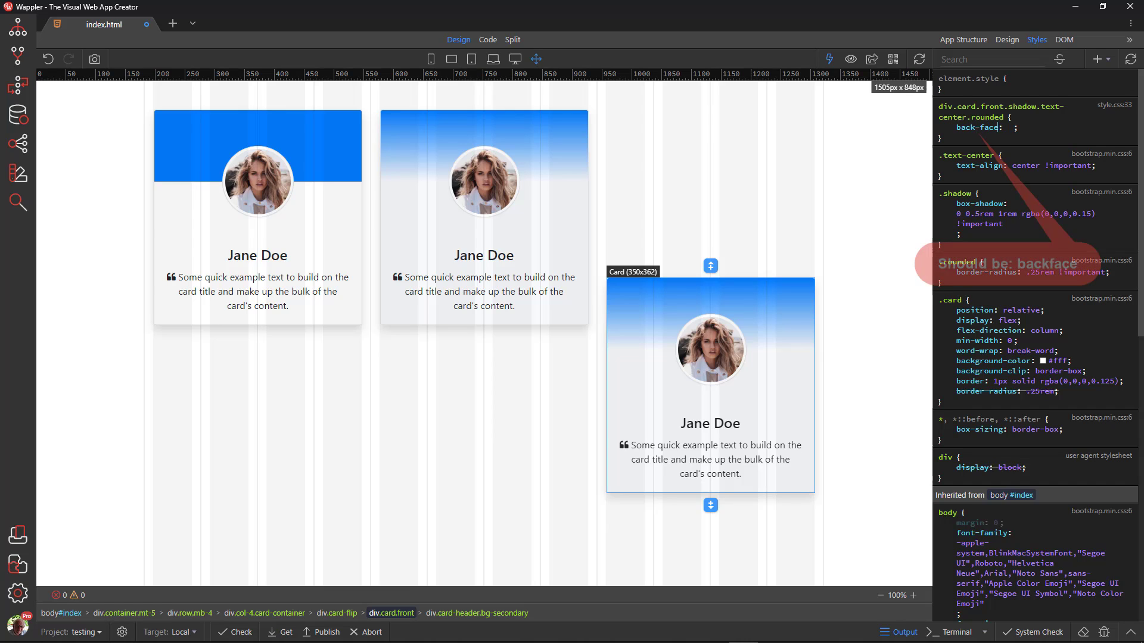
pyautogui.write('-visibility')
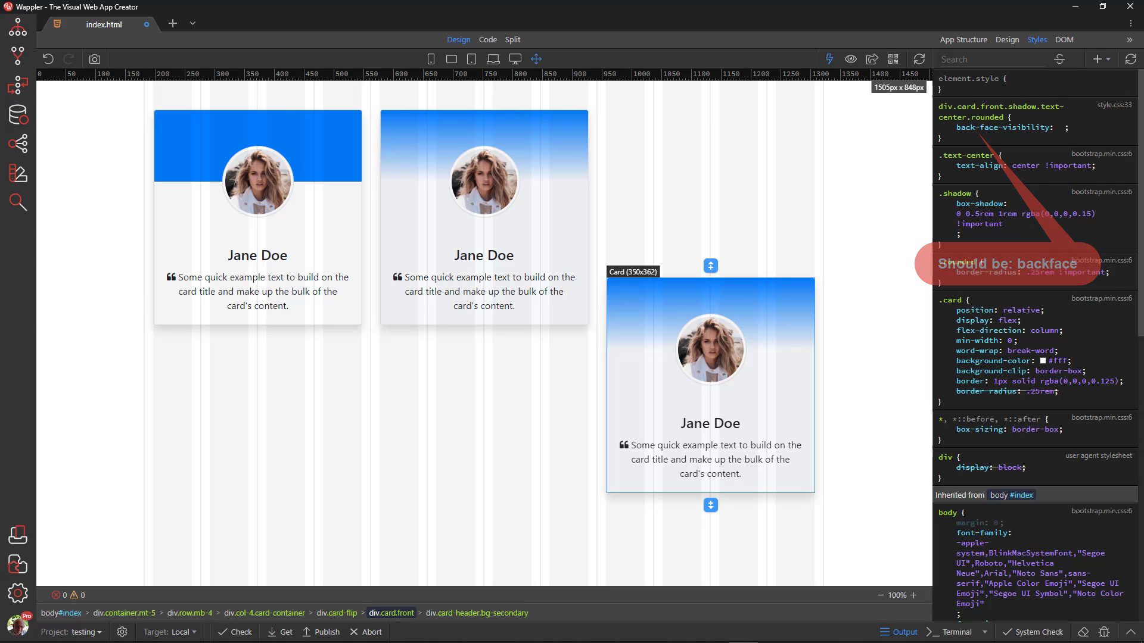
pyautogui.press('Tab')
pyautogui.write('hidden')
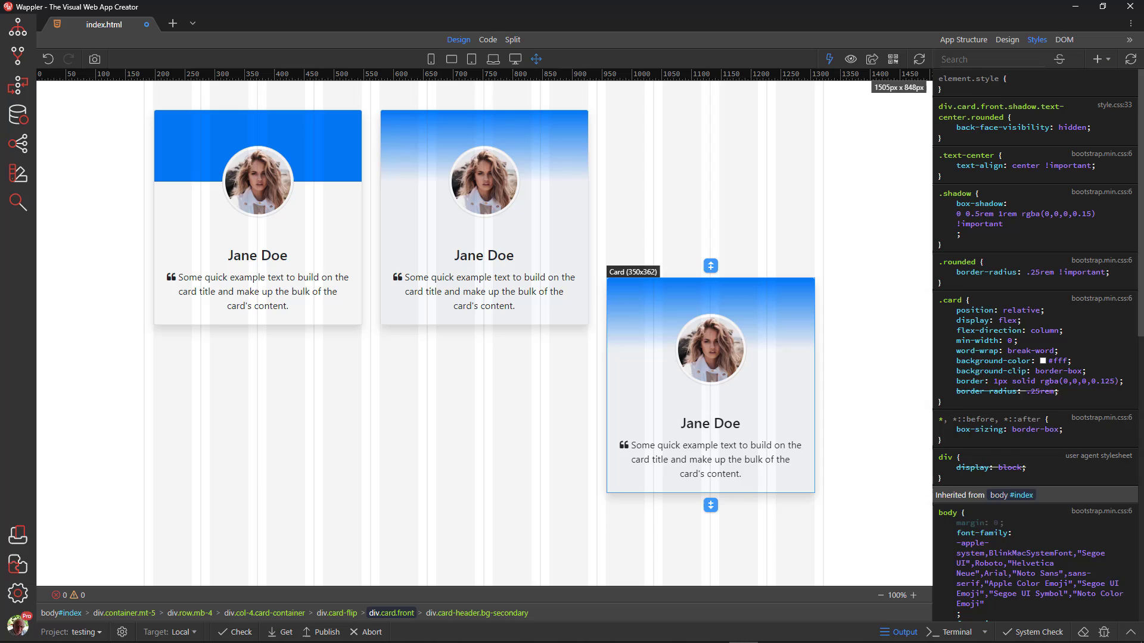
pyautogui.press('Return')
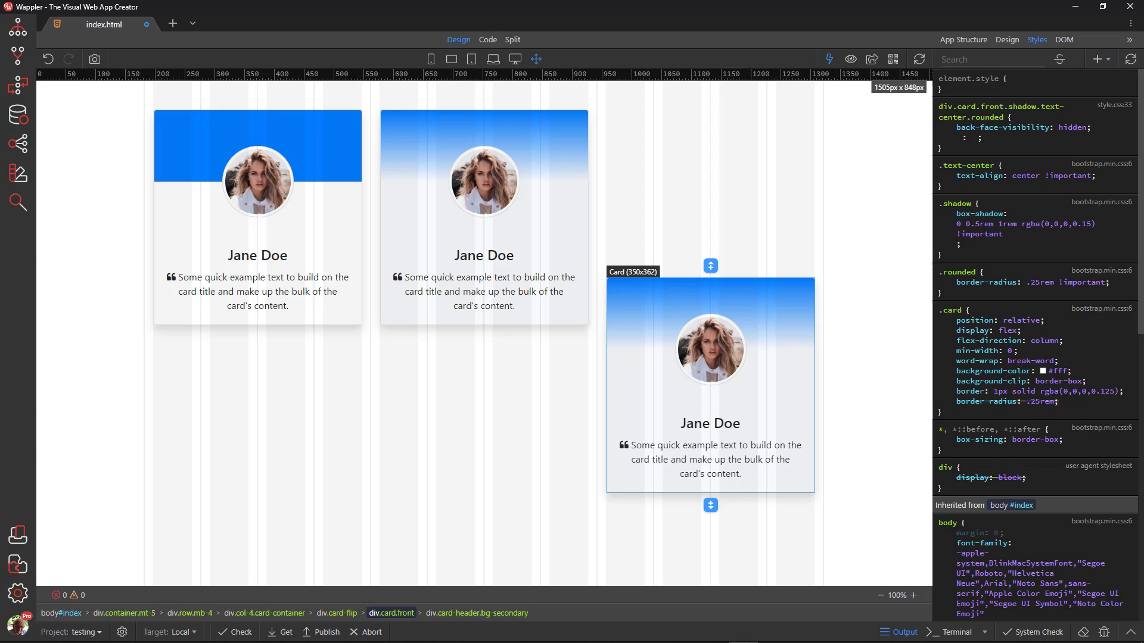
# Add transform-style: preserve-3d and grid-area: frontAndBack to the front card's rule
pyautogui.write('transfor')
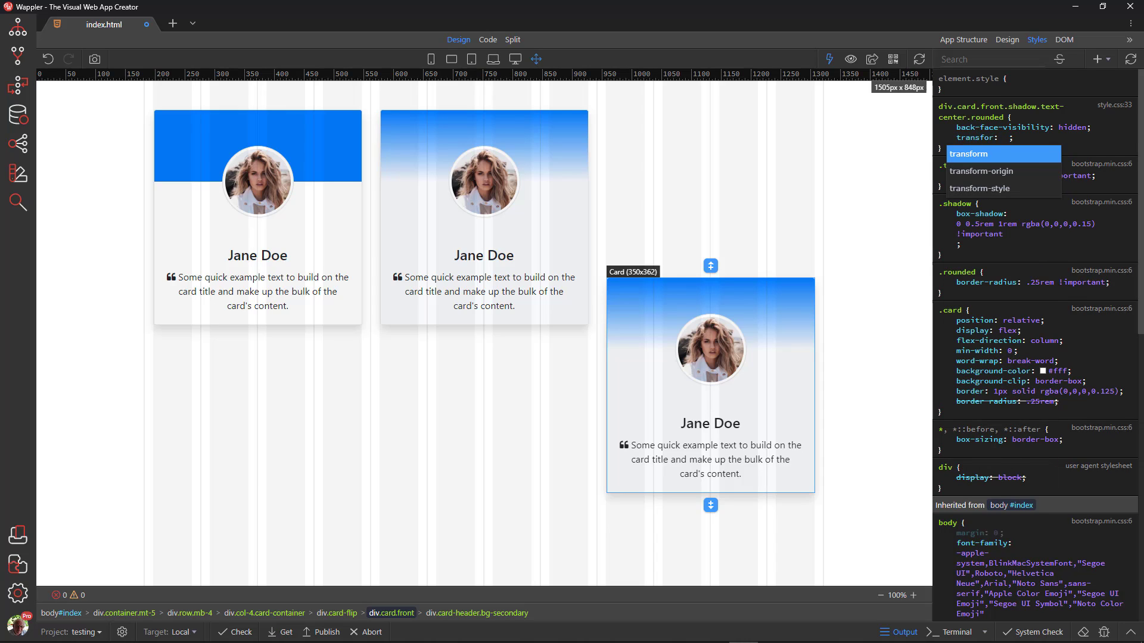
pyautogui.write('m-style')
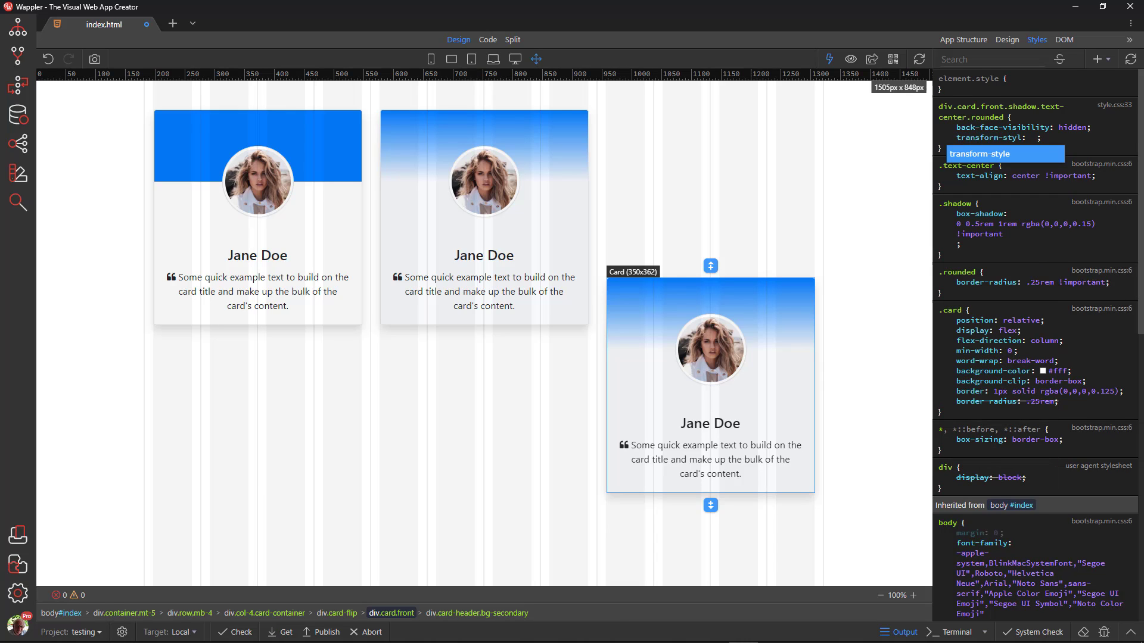
pyautogui.press('Return')
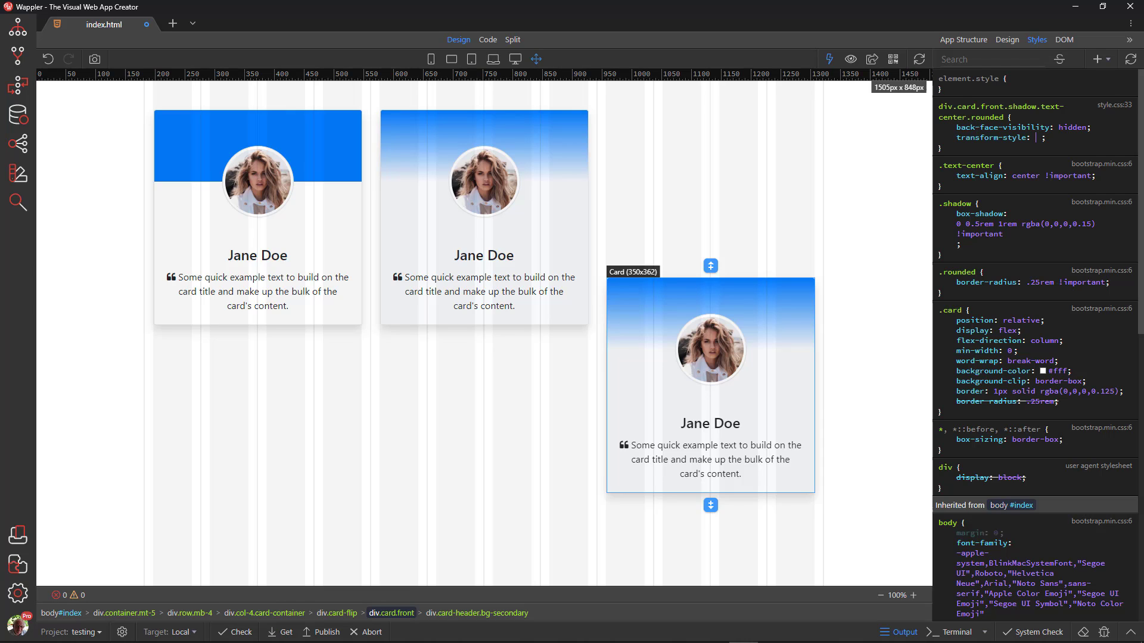
pyautogui.write('preserve')
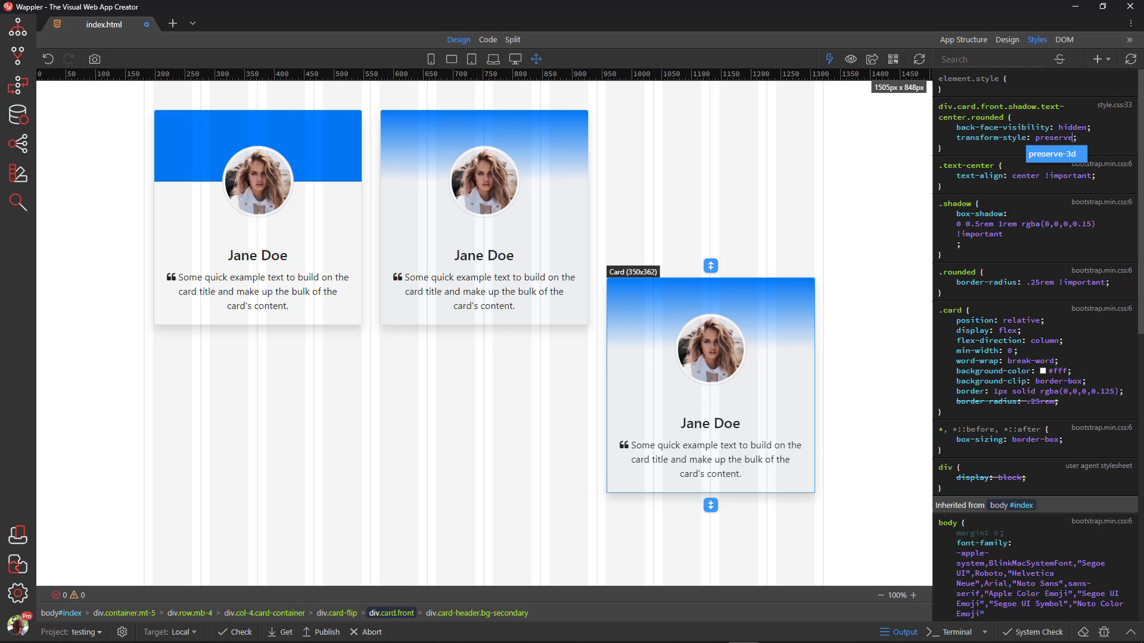
pyautogui.write('-3d')
pyautogui.press('Return')
pyautogui.write('grid')
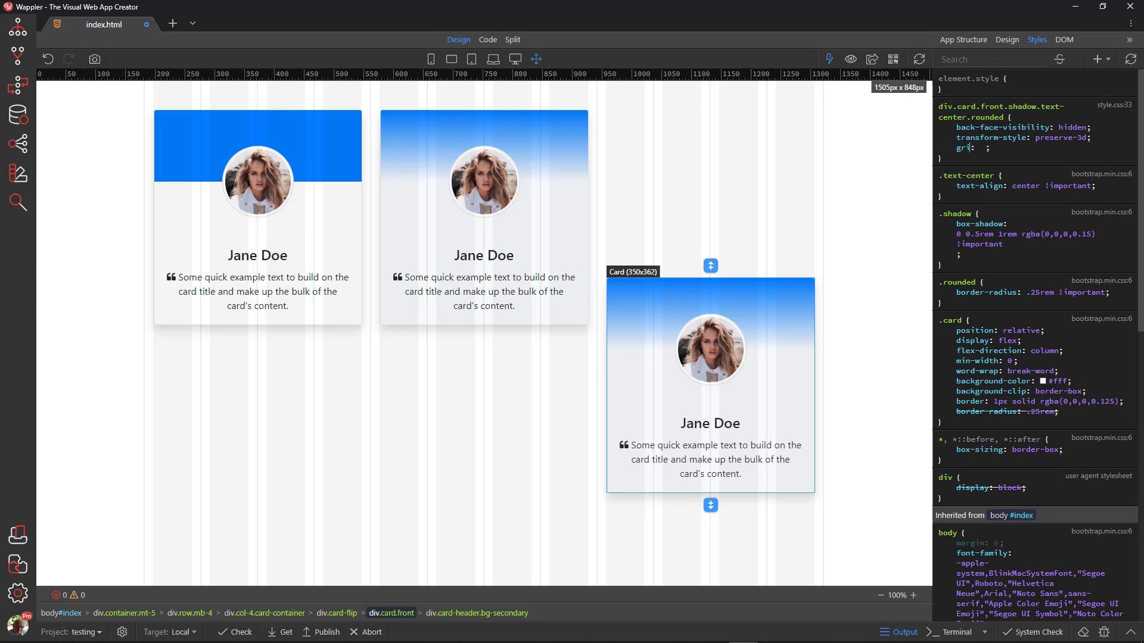
pyautogui.write('-area: frontAndBack')
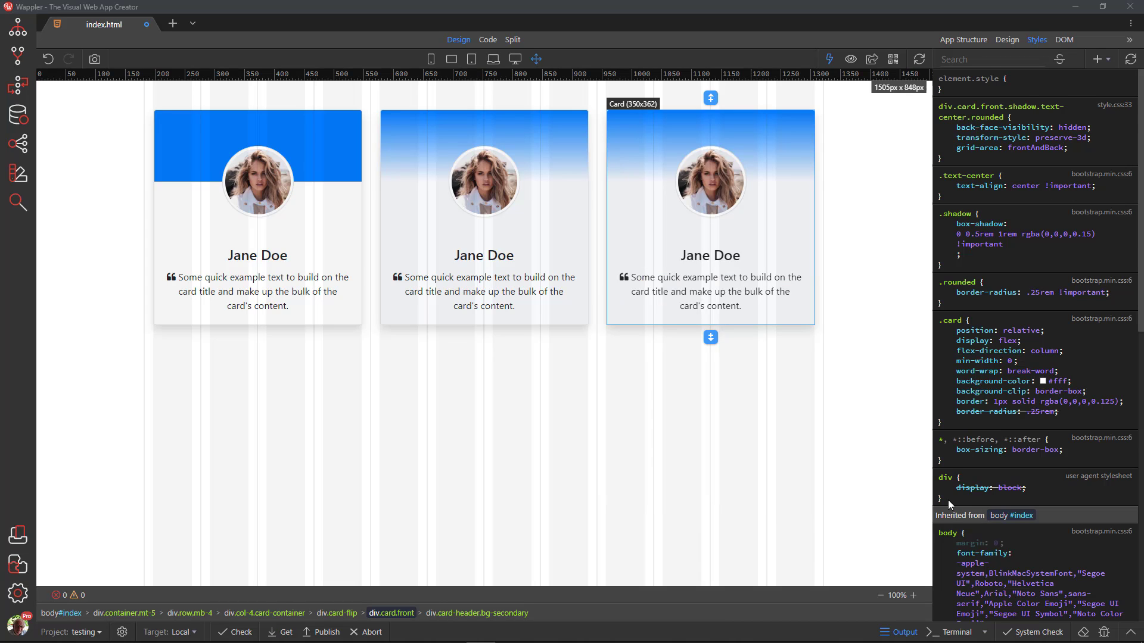
pyautogui.click(838, 470)
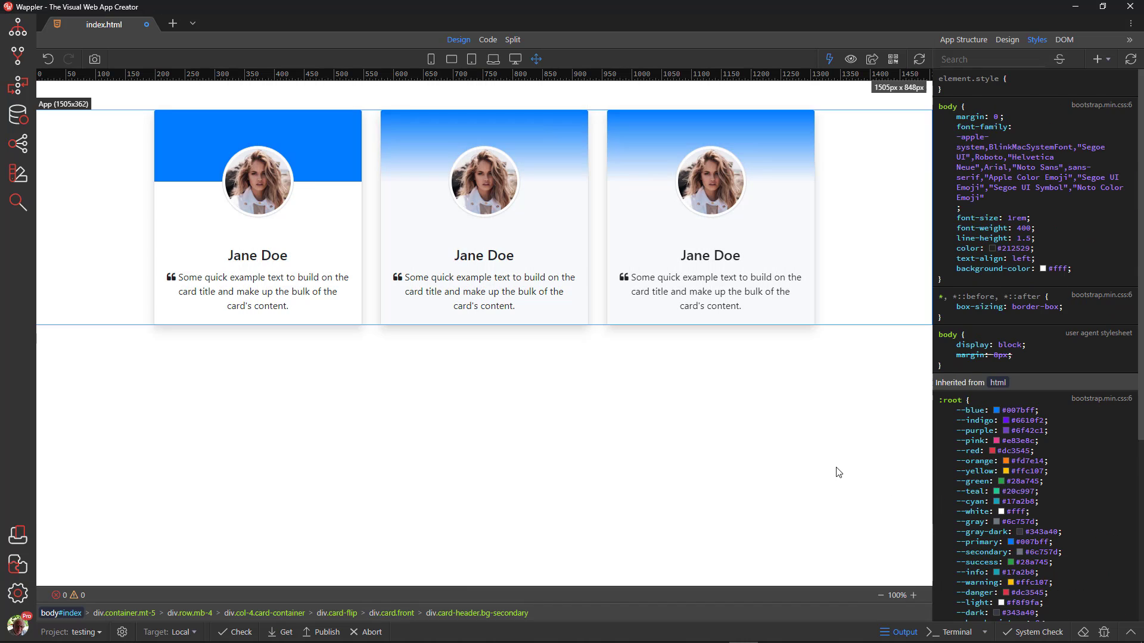
# Open style.css from the project's css folder and start a .card-container:hover .card-flip rule below the front card's rule
pyautogui.click(17, 28)
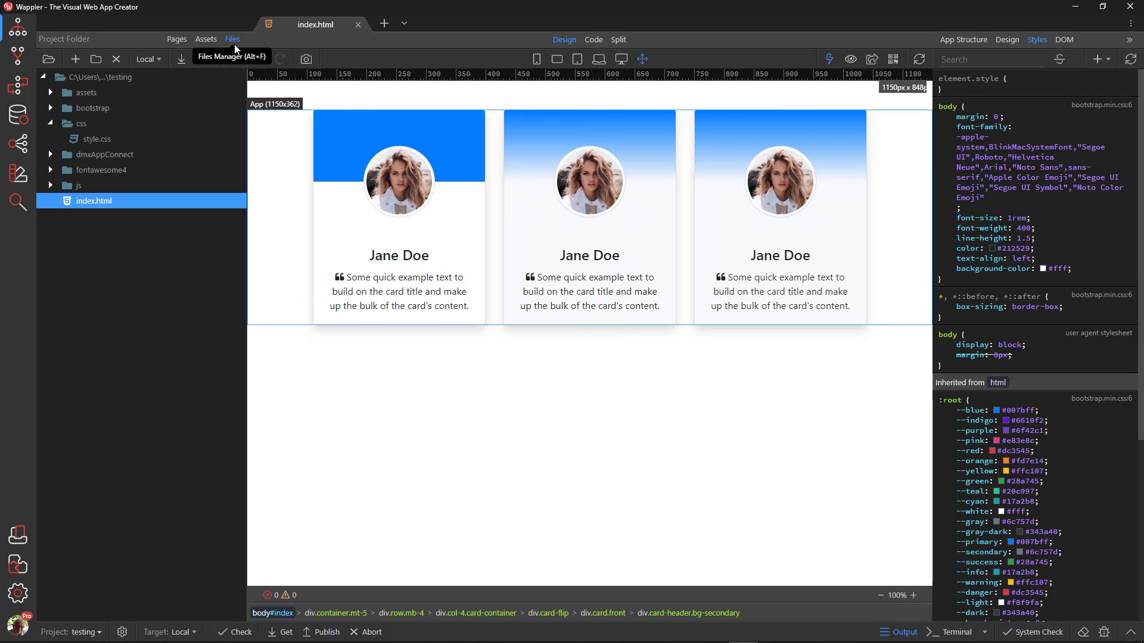
pyautogui.doubleClick(82, 142)
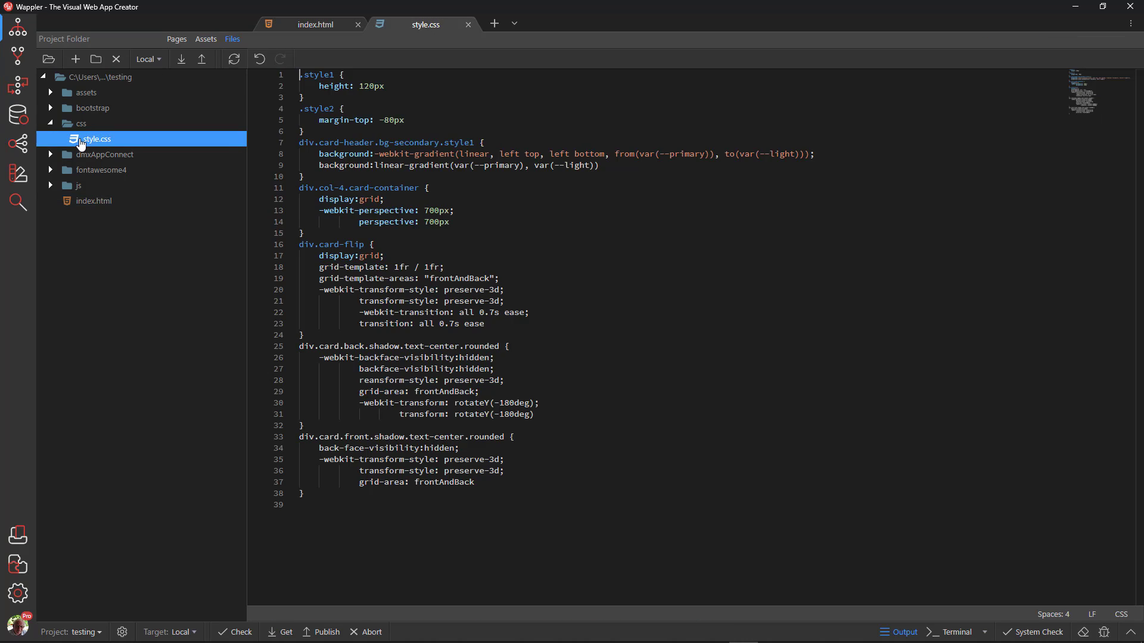
pyautogui.click(305, 493)
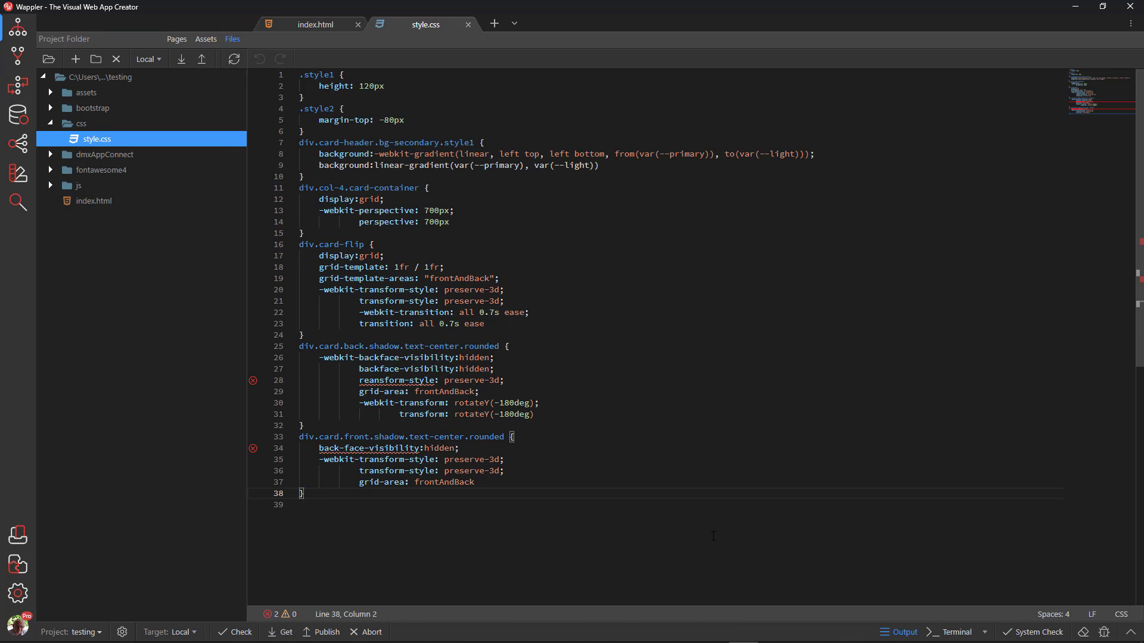
pyautogui.press('Return')
pyautogui.write('.card-c')
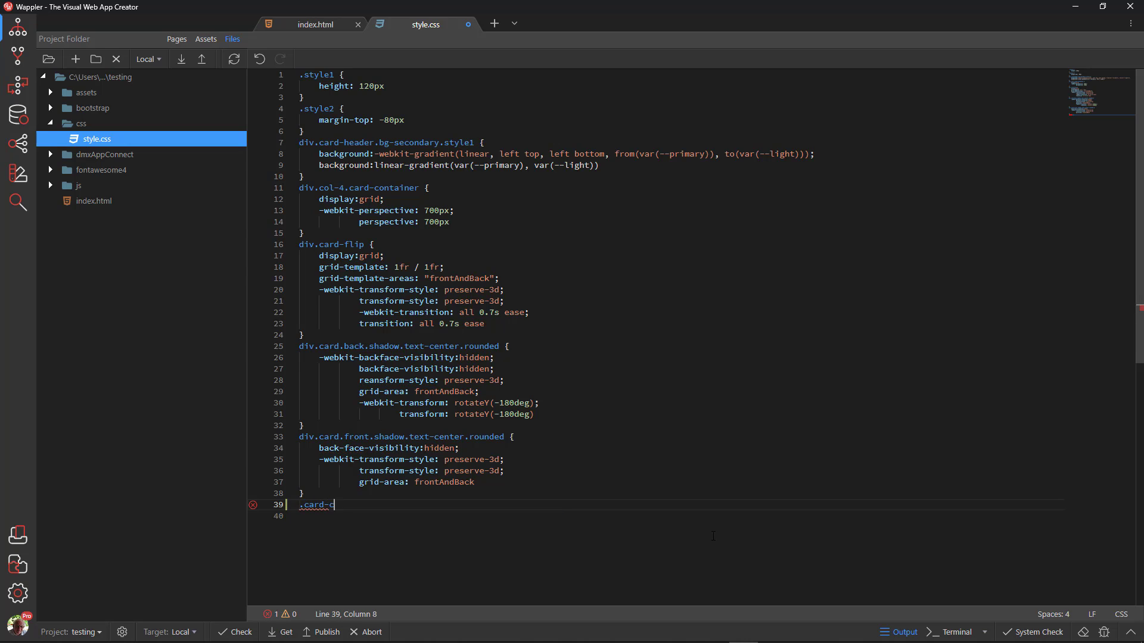
pyautogui.write('ontainer:hove')
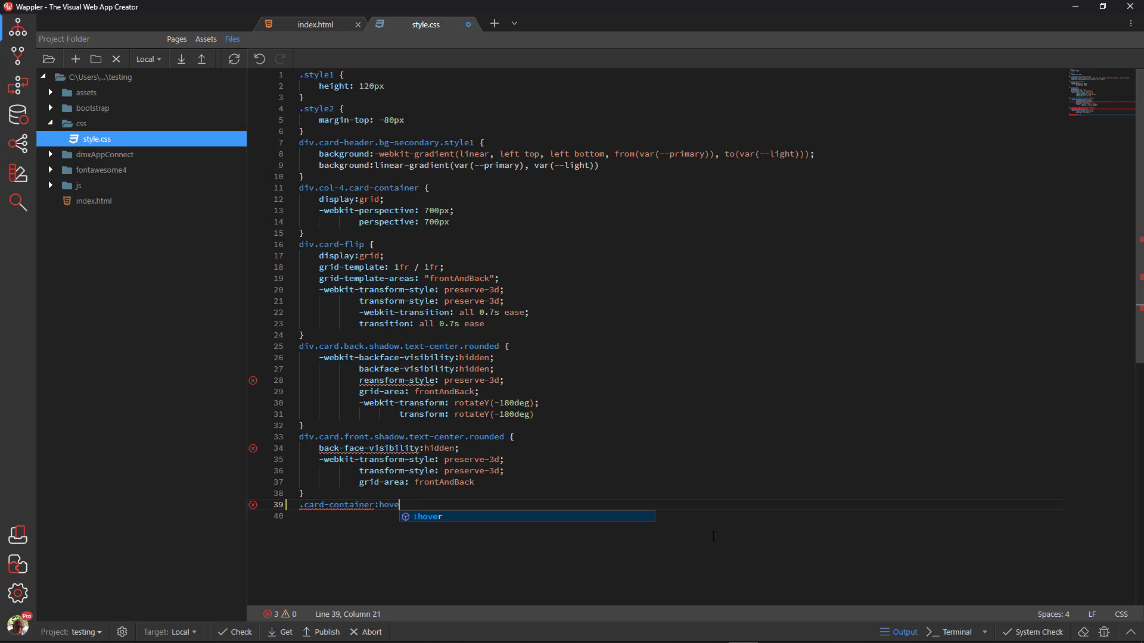
pyautogui.write('r .c')
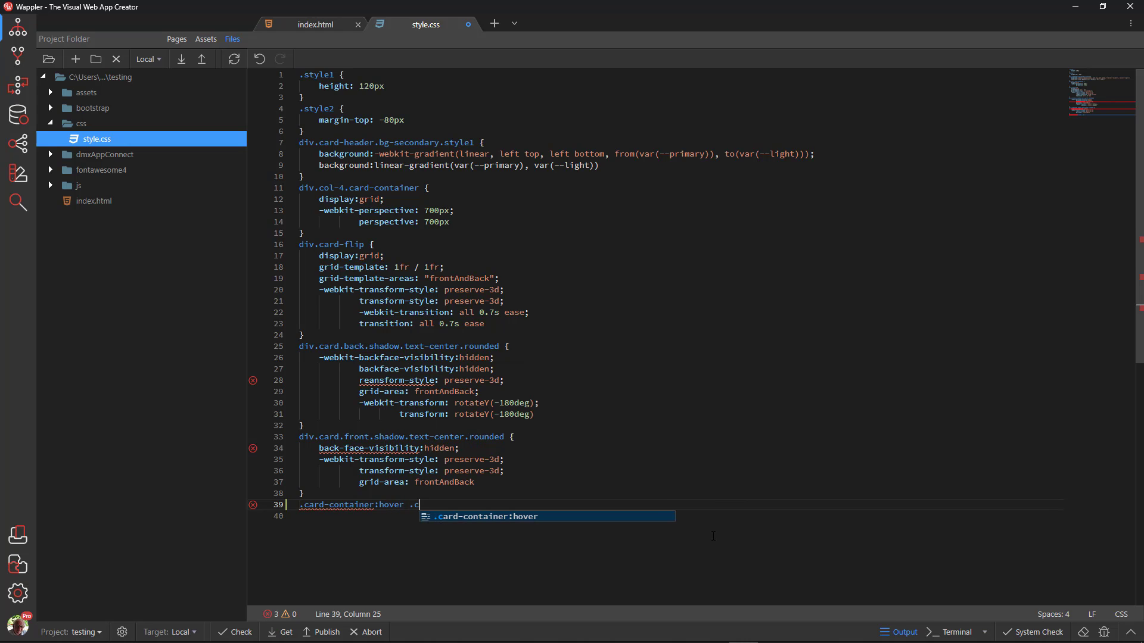
pyautogui.write('ard-flip ')
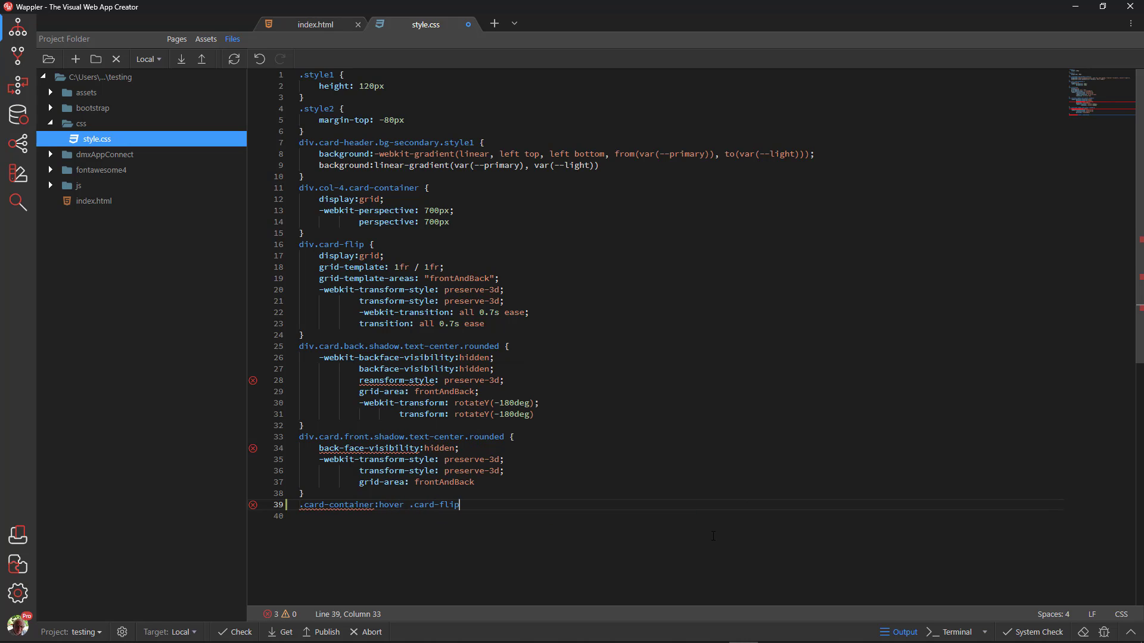
pyautogui.write('{')
# Add transform: rotateY(189deg) to the .card-container:hover .card-flip rule
pyautogui.press('Return')
pyautogui.write('trans')
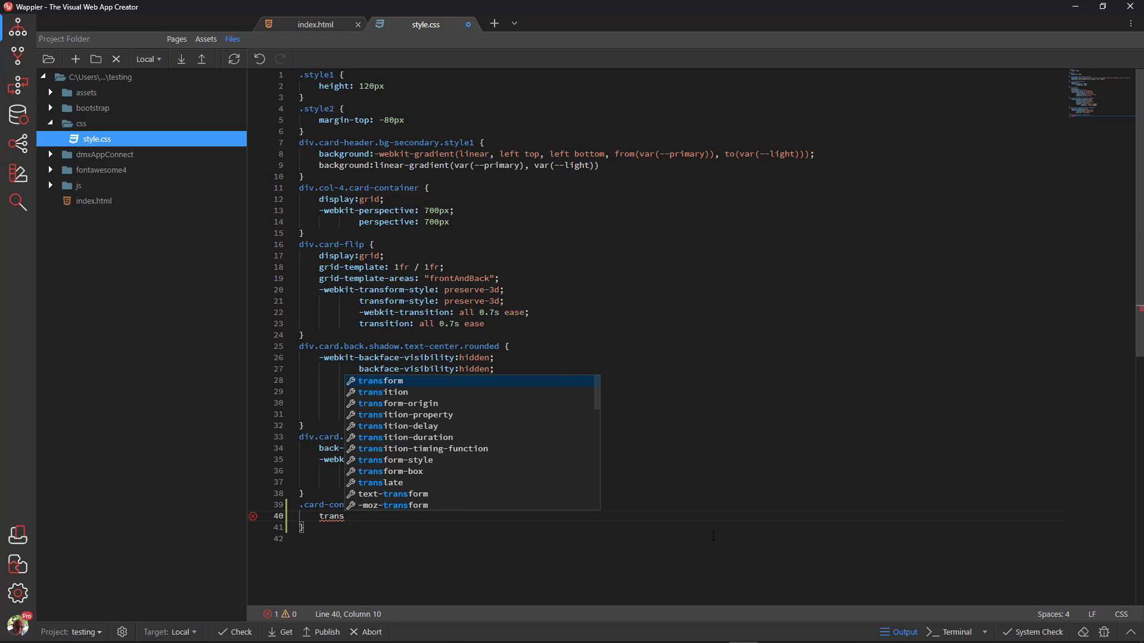
pyautogui.press('Return')
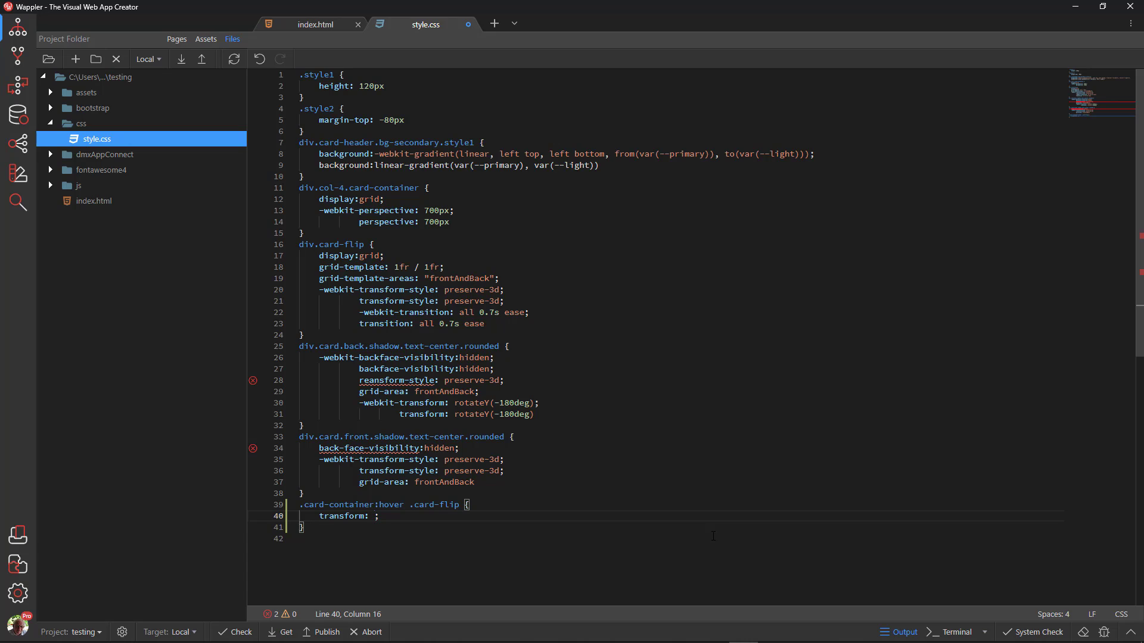
pyautogui.write('rotat')
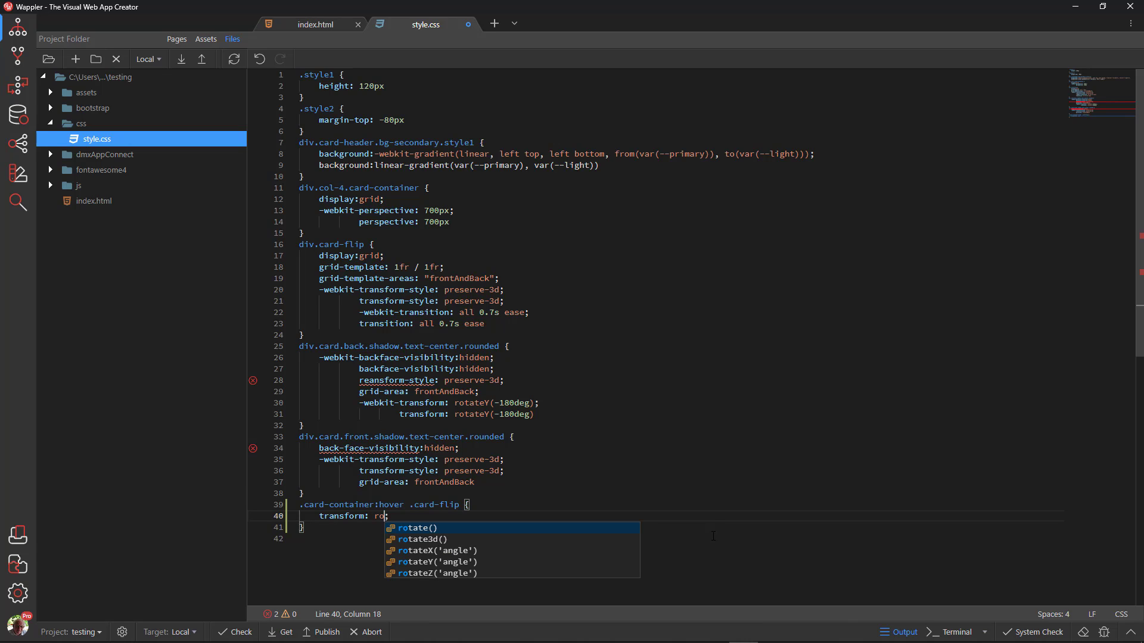
pyautogui.write('e')
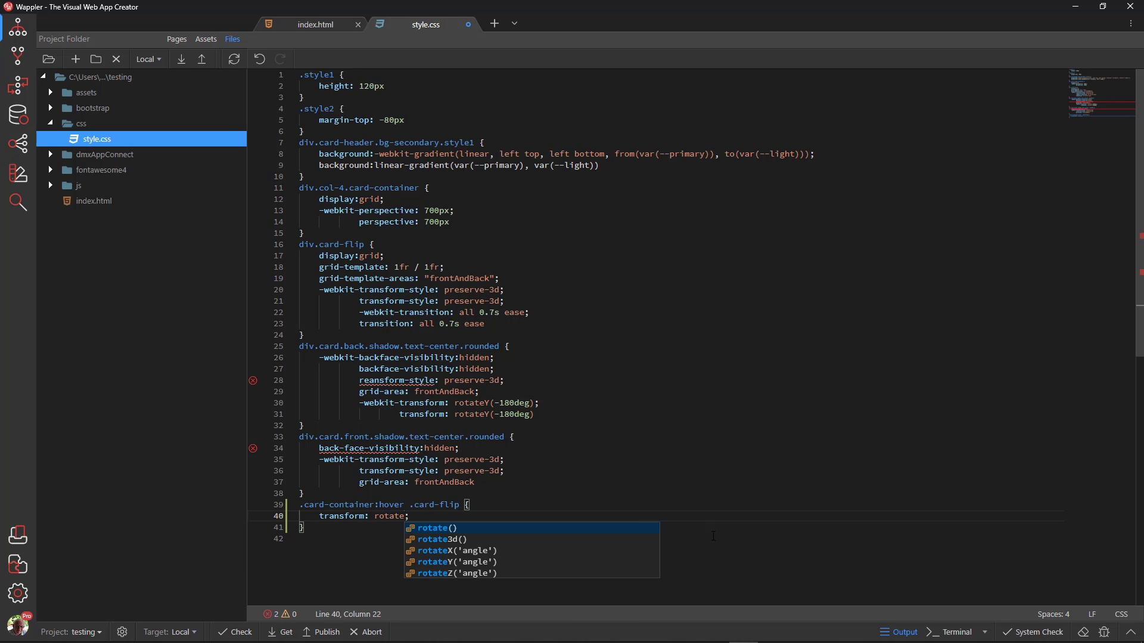
pyautogui.write('Y')
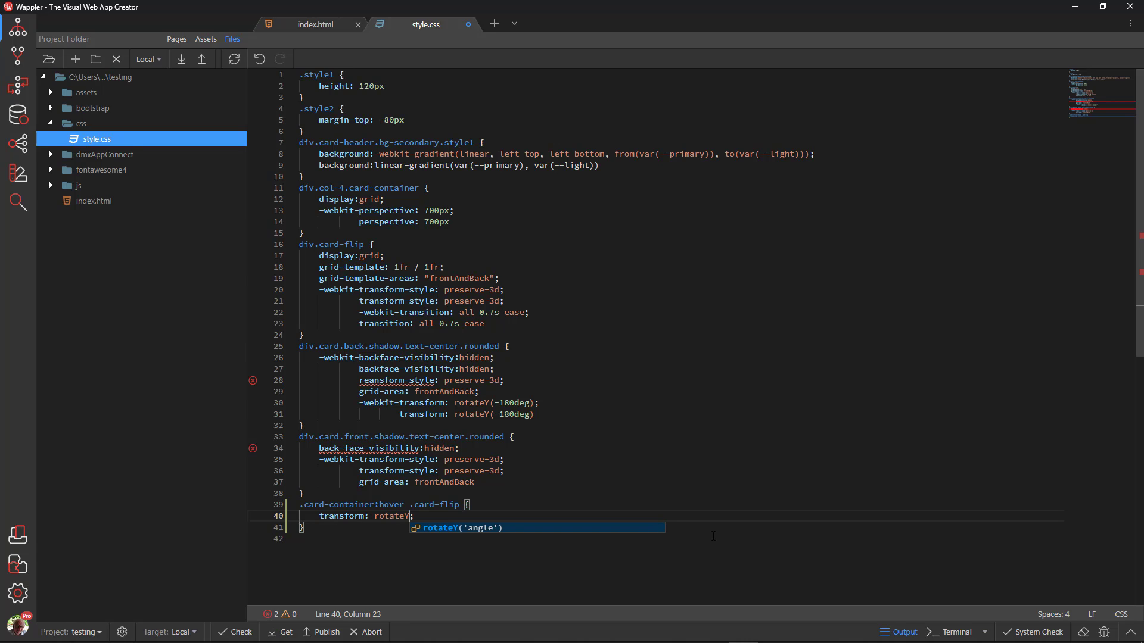
pyautogui.write('(189')
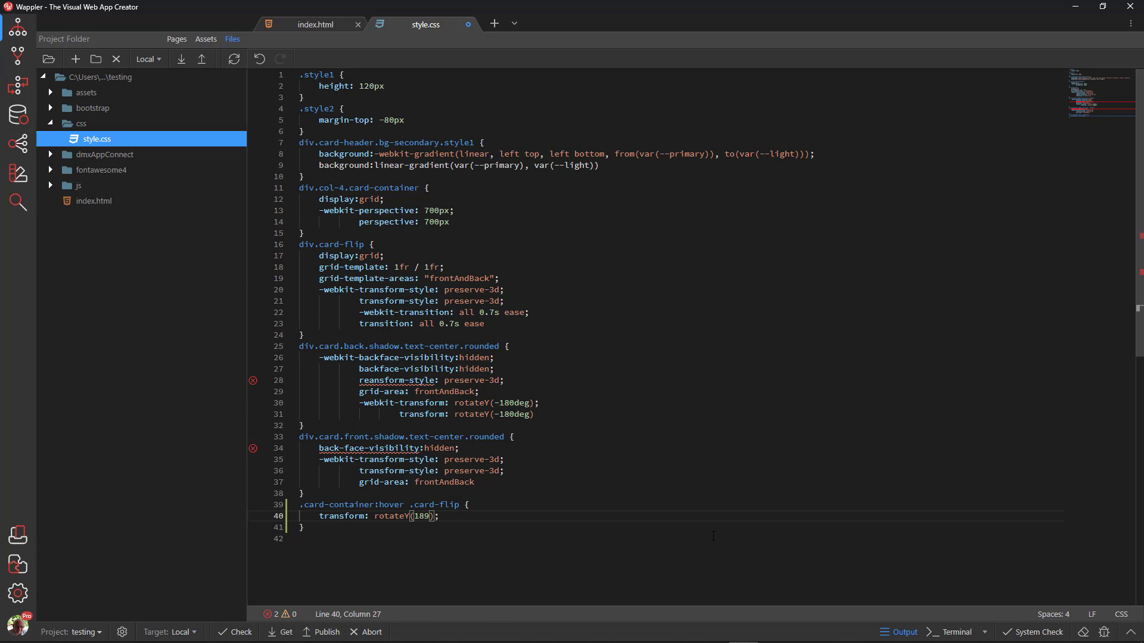
pyautogui.write('g')
pyautogui.click(715, 534)
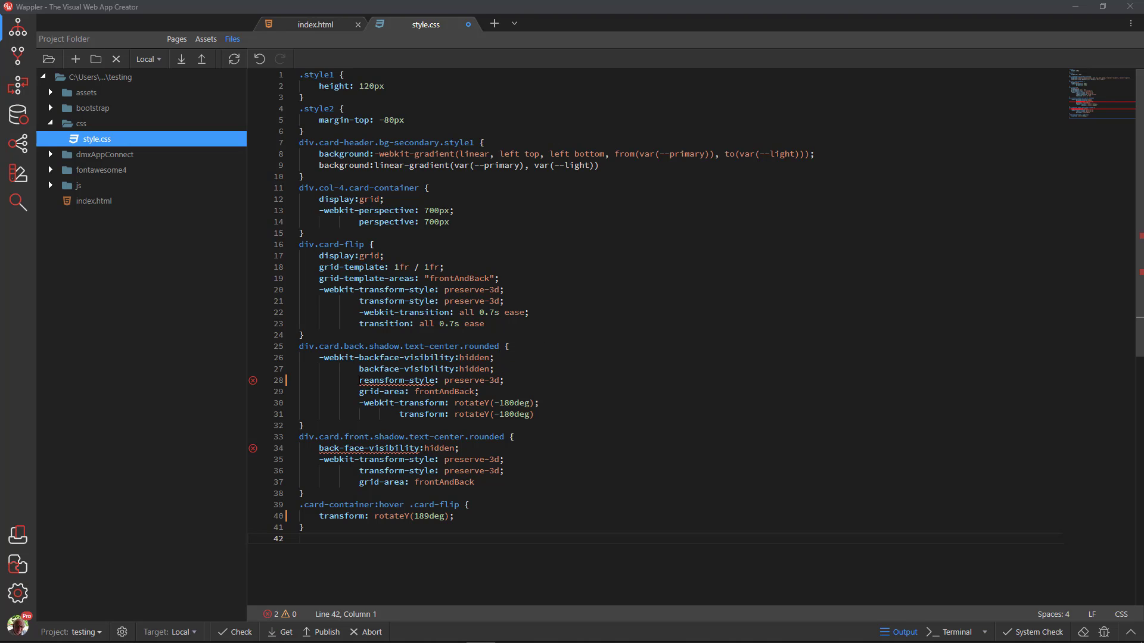
# Correct the misspelled properties to transform-style in the back card's rule and backface-visibility in the front card's rule
pyautogui.click(360, 381)
pyautogui.moveTo(360, 381); pyautogui.dragTo(369, 381)
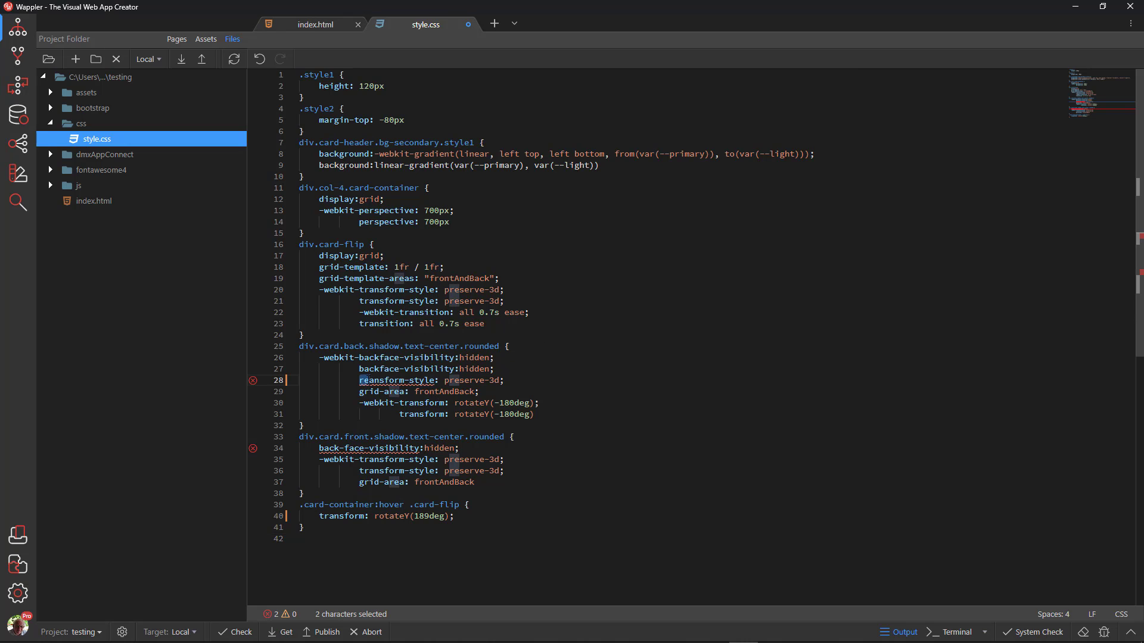
pyautogui.write('tr')
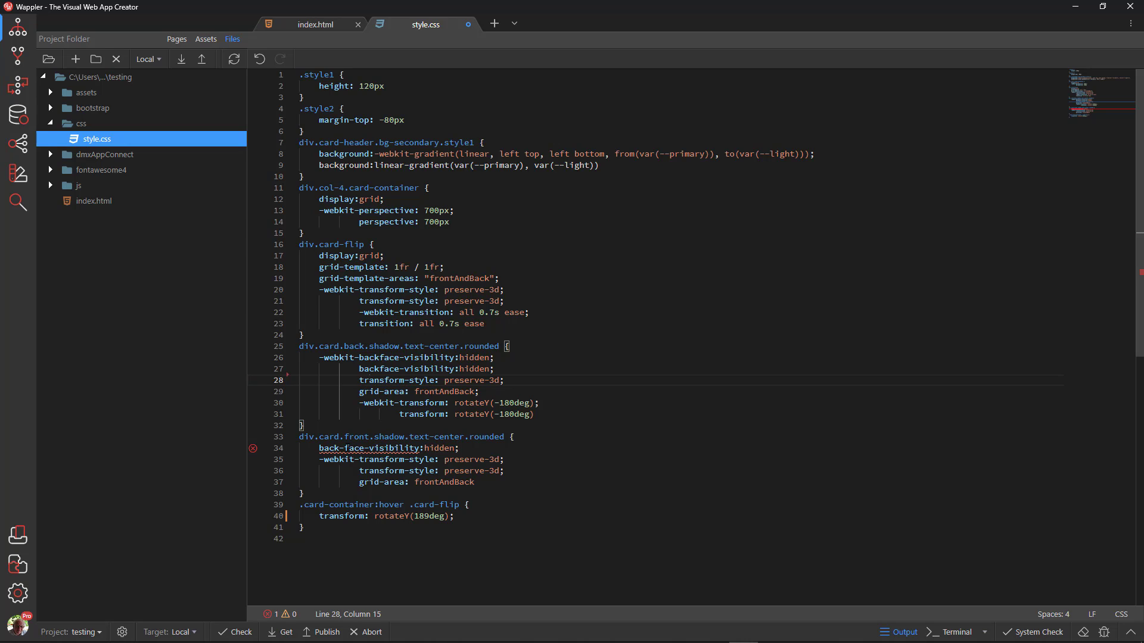
pyautogui.click(344, 448)
pyautogui.press('BackSpace')
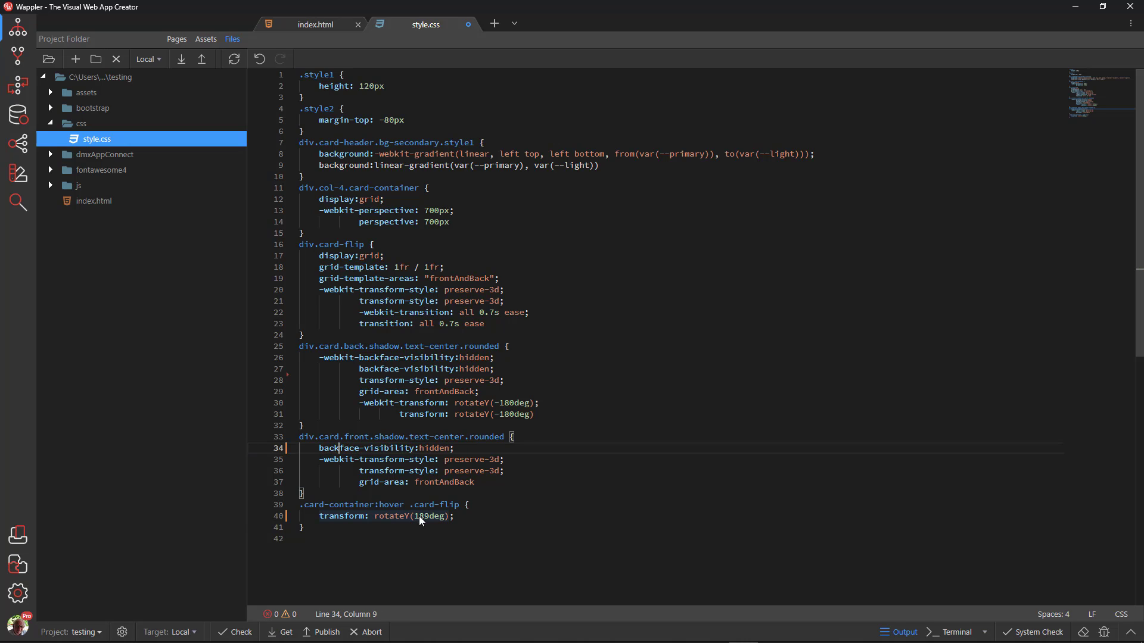
# Set the hover rule's rotateY angle to 180deg and save style.css
pyautogui.moveTo(418, 516); pyautogui.dragTo(428, 516)
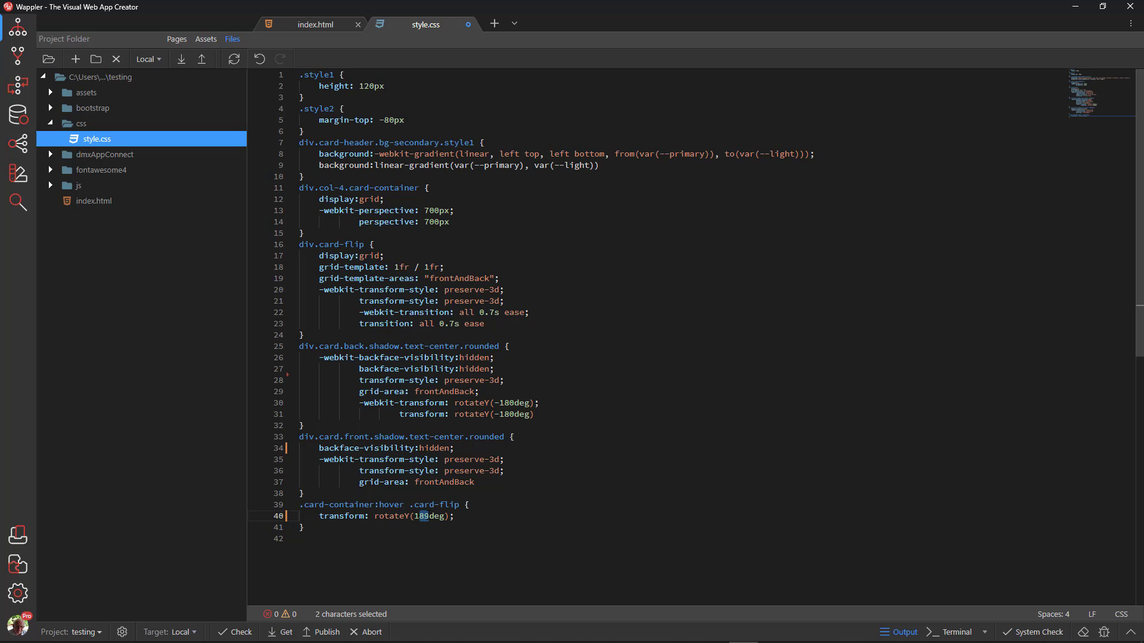
pyautogui.write('80')
pyautogui.click(441, 541)
pyautogui.hotkey('ctrl', 's')
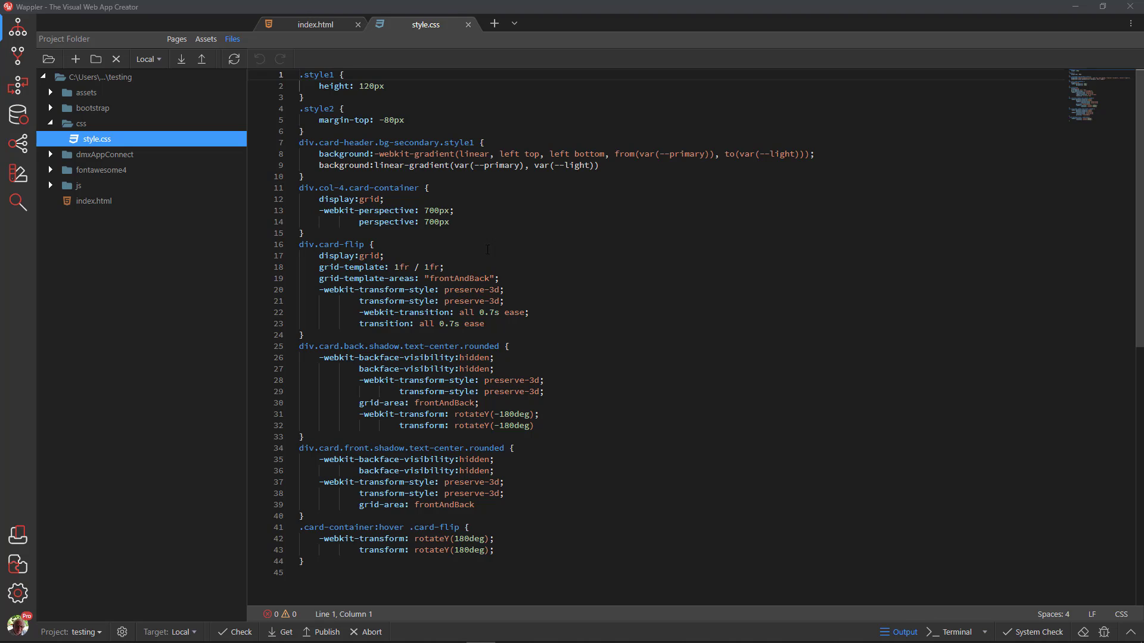
# Close style.css and preview index.html to check the third card's flip on hover
pyautogui.click(468, 25)
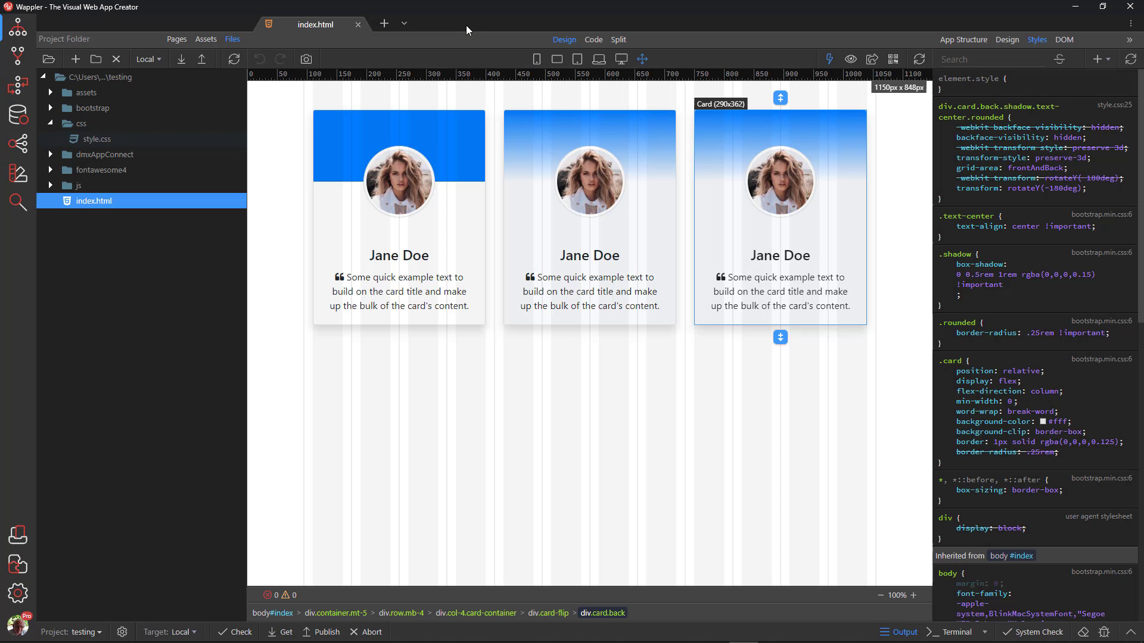
pyautogui.click(854, 61)
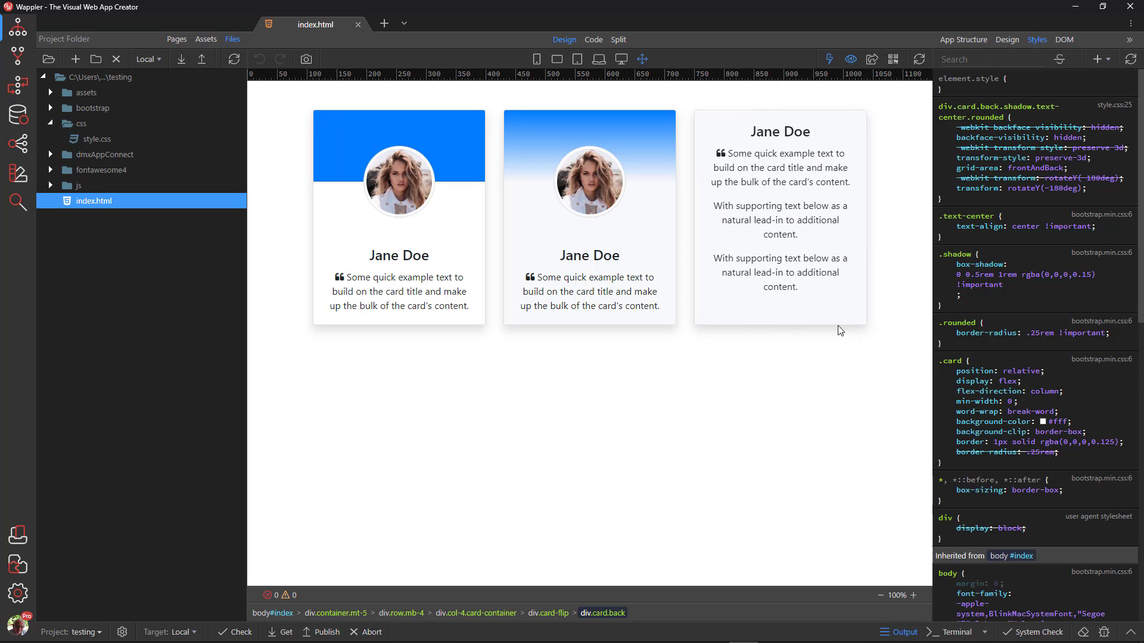